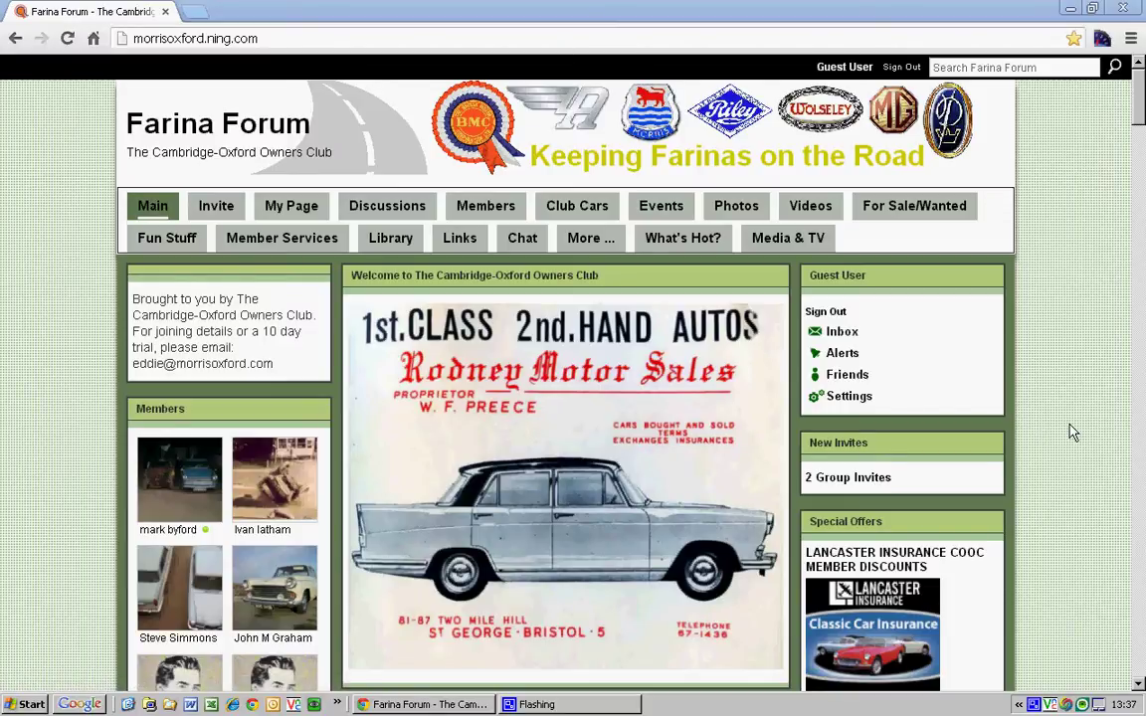
Look over the Farina Forum home page's Members block, welcome image and New Discount Offer for reproduction signs and badges.
{"action": "scroll", "coordinate": [1072, 435], "scroll_direction": "down", "scroll_amount": 2}
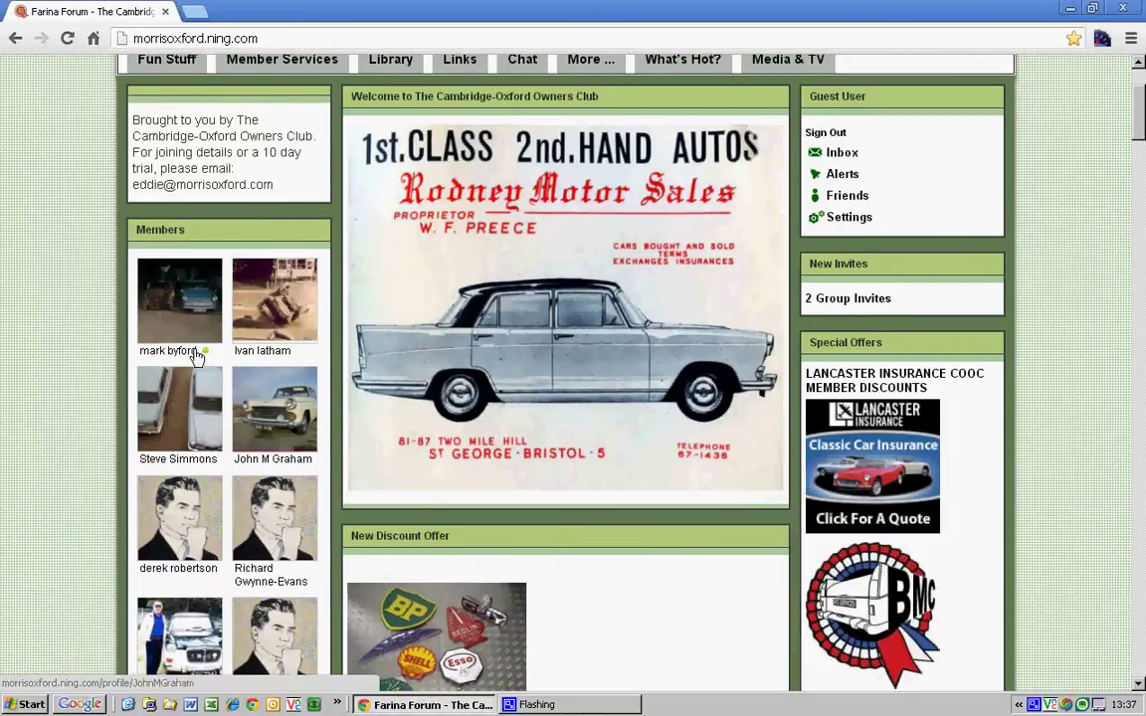
{"action": "scroll", "coordinate": [249, 352], "scroll_direction": "down", "scroll_amount": 1}
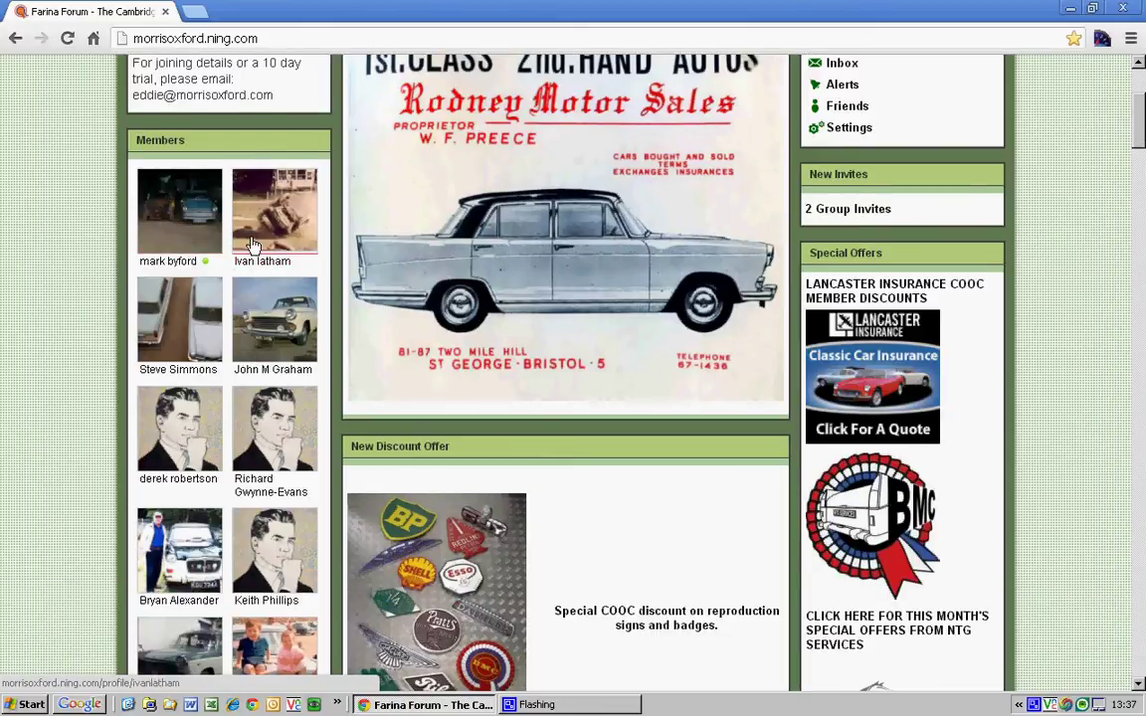
{"action": "scroll", "coordinate": [261, 518], "scroll_direction": "down", "scroll_amount": 2}
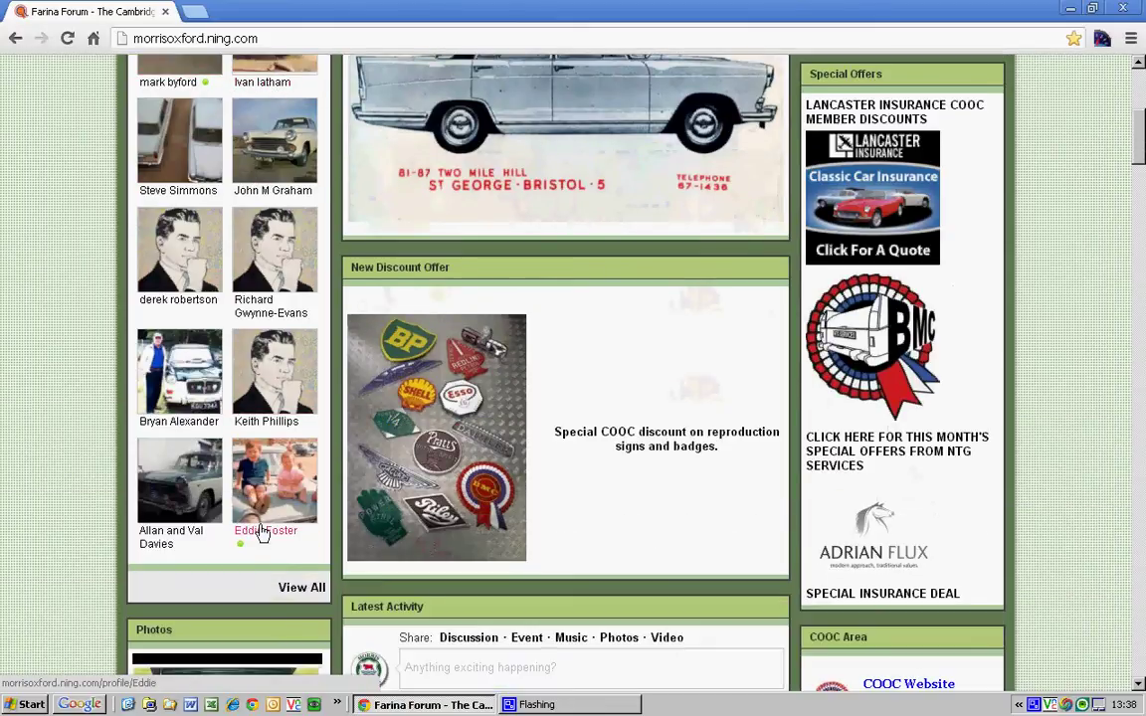
{"action": "scroll", "coordinate": [261, 532], "scroll_direction": "up", "scroll_amount": 2}
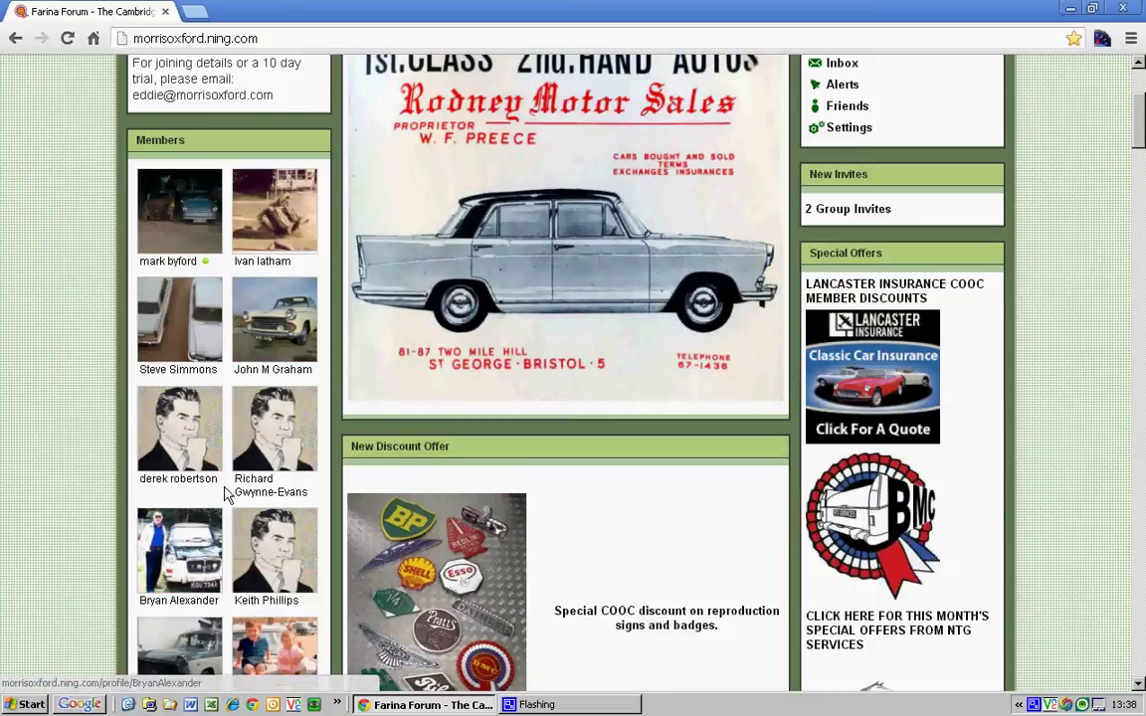
{"action": "scroll", "coordinate": [544, 494], "scroll_direction": "up", "scroll_amount": 1}
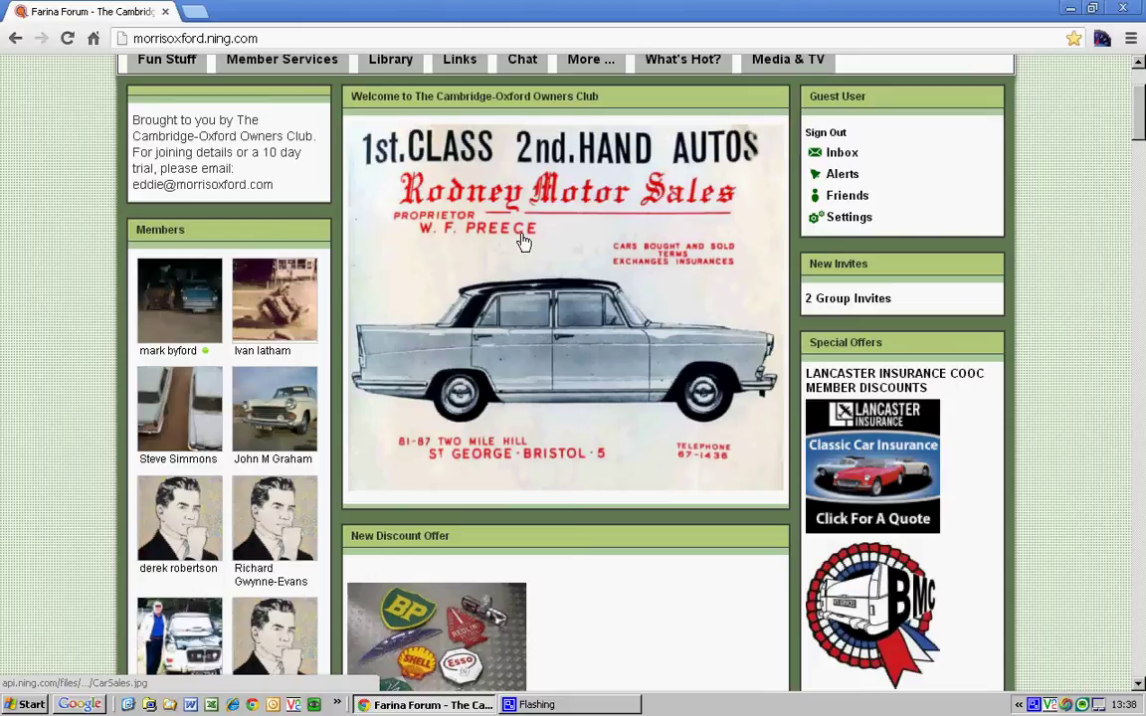
{"action": "scroll", "coordinate": [544, 330], "scroll_direction": "down", "scroll_amount": 2}
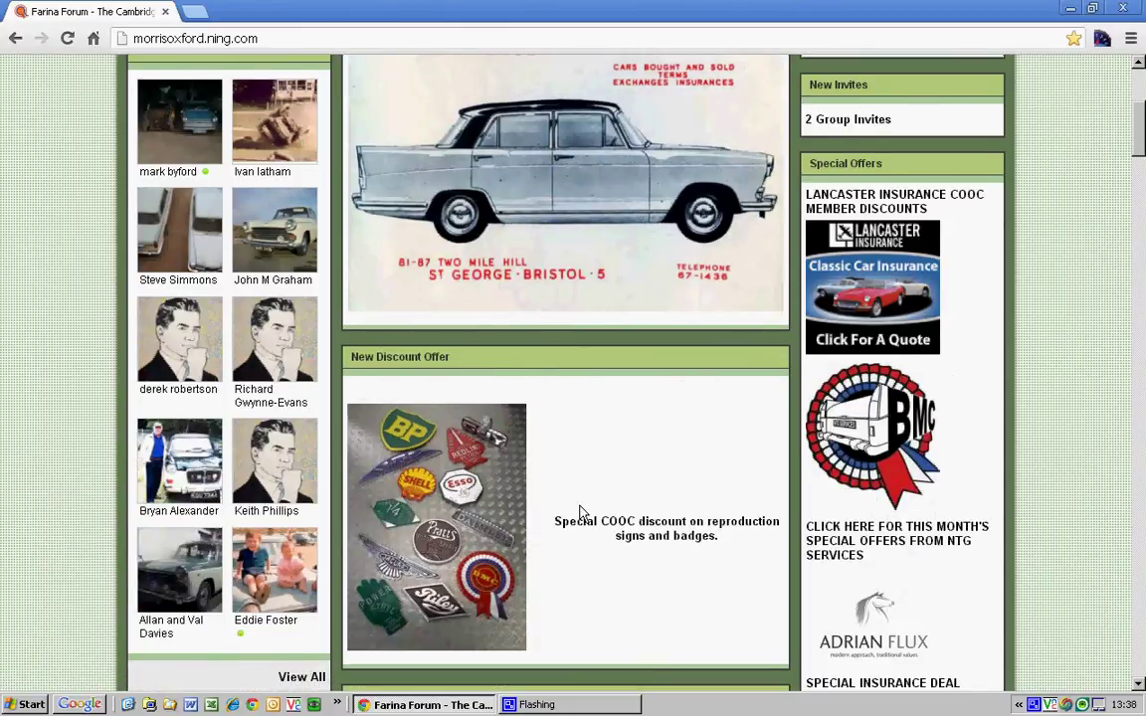
{"action": "scroll", "coordinate": [518, 540], "scroll_direction": "down", "scroll_amount": 4}
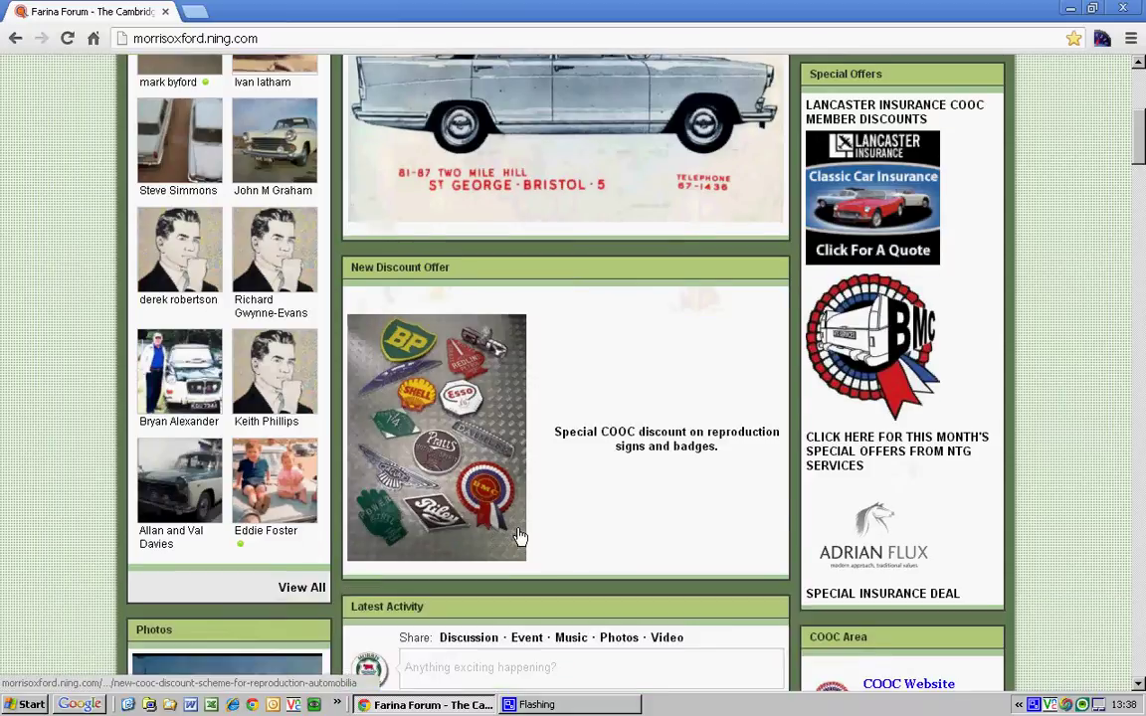
{"action": "scroll", "coordinate": [487, 455], "scroll_direction": "down", "scroll_amount": 2}
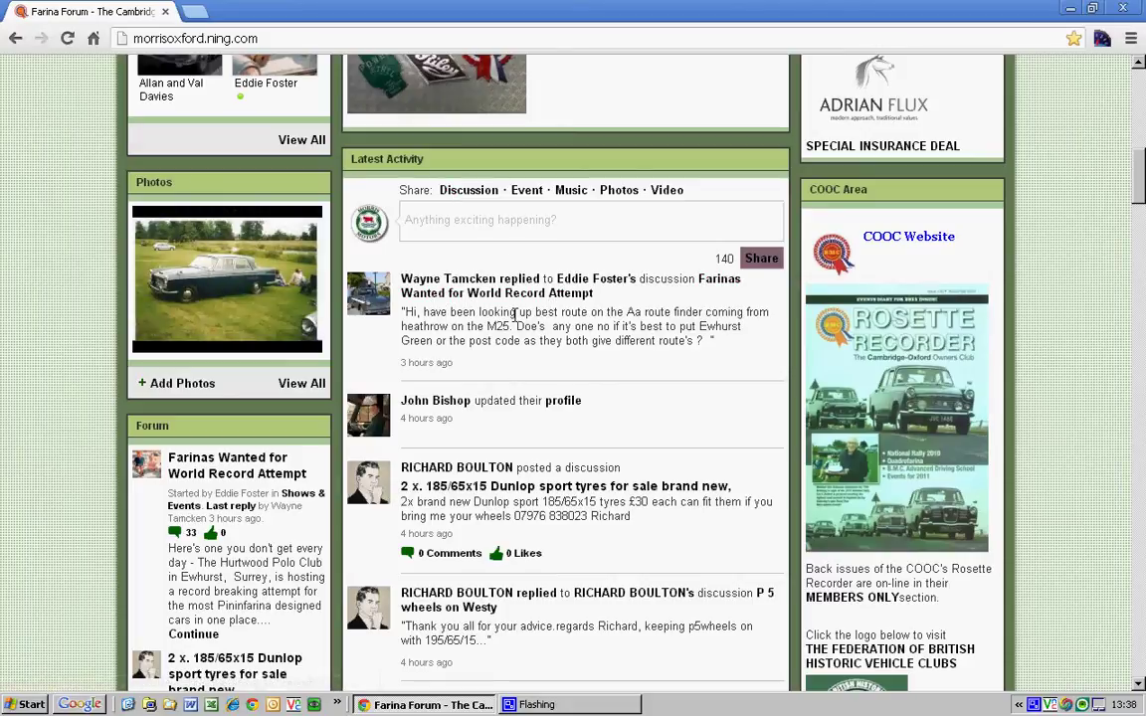
Examine the Latest Activity feed with its member replies, discussions, events and posted photos.
{"action": "scroll", "coordinate": [563, 396], "scroll_direction": "down", "scroll_amount": 3}
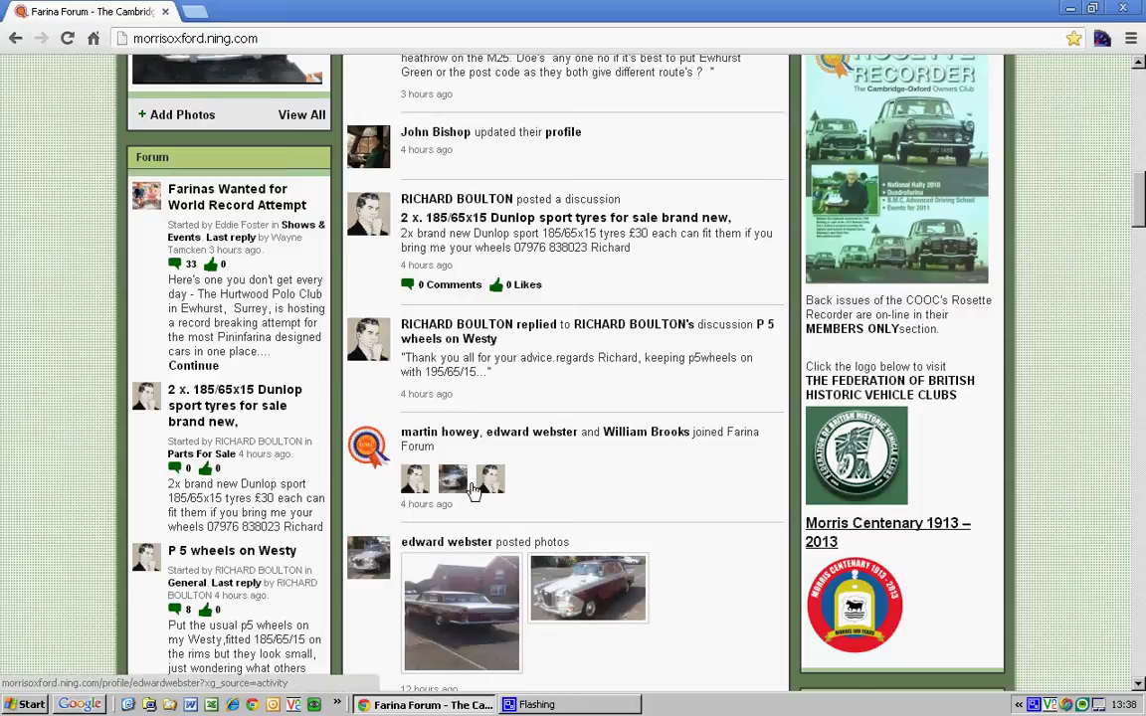
{"action": "scroll", "coordinate": [462, 498], "scroll_direction": "down", "scroll_amount": 3}
{"action": "scroll", "coordinate": [477, 489], "scroll_direction": "down", "scroll_amount": 7}
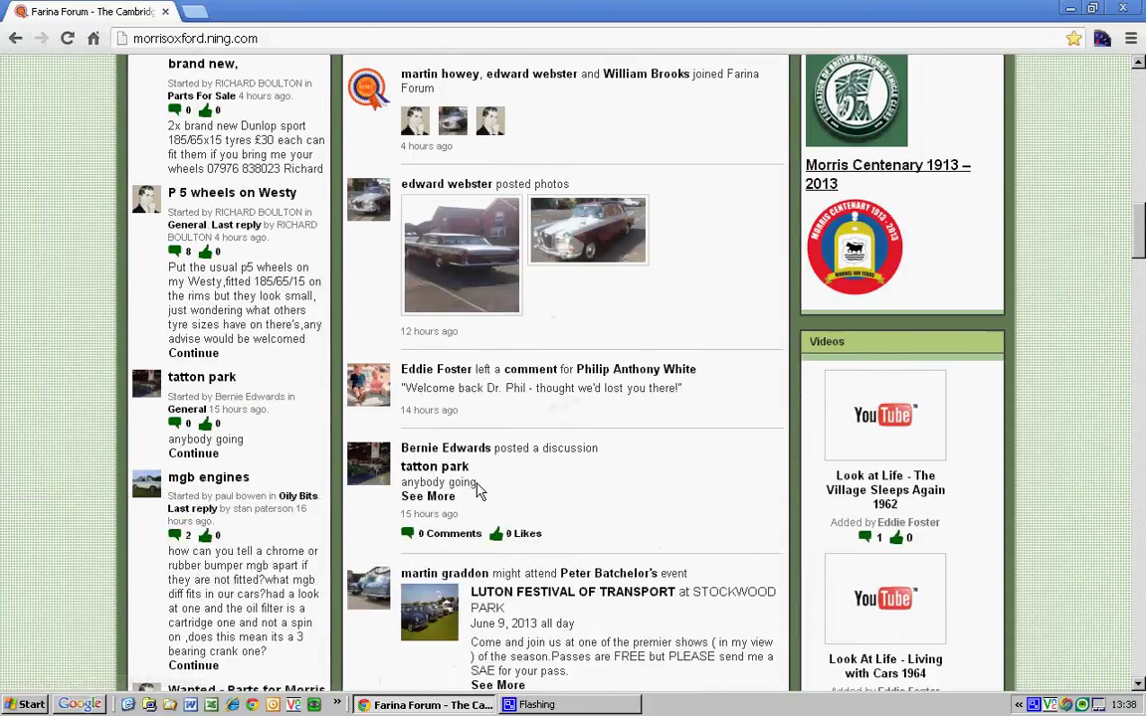
{"action": "scroll", "coordinate": [476, 489], "scroll_direction": "down", "scroll_amount": 7}
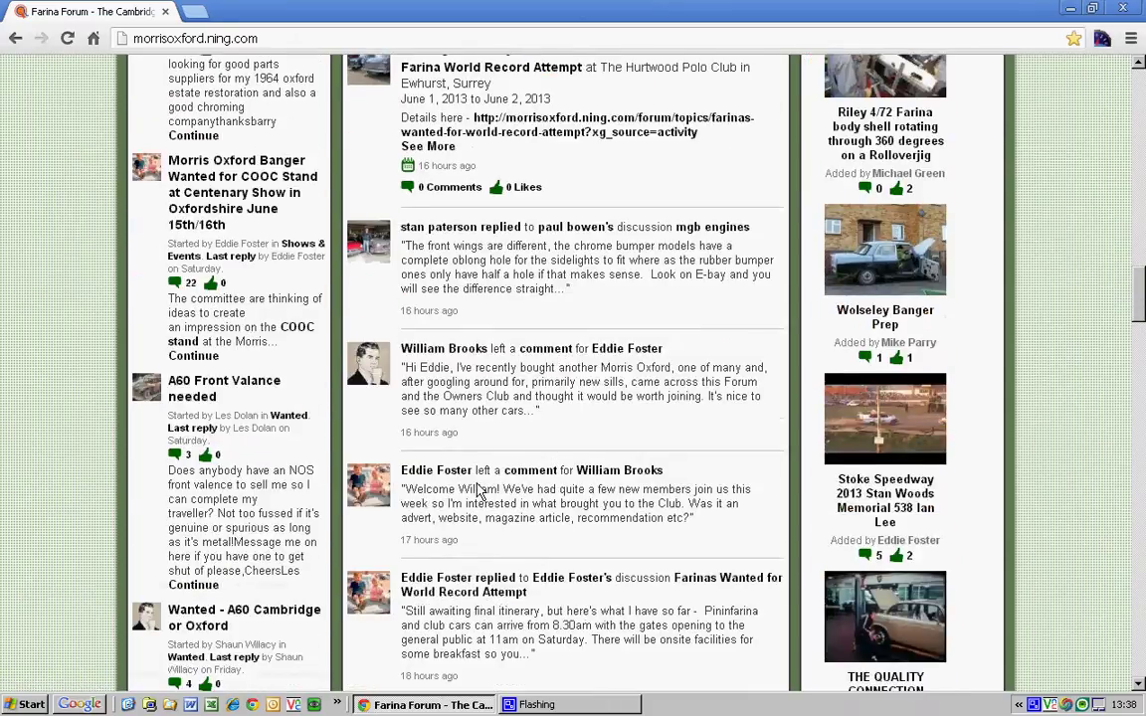
{"action": "scroll", "coordinate": [477, 489], "scroll_direction": "down", "scroll_amount": 4}
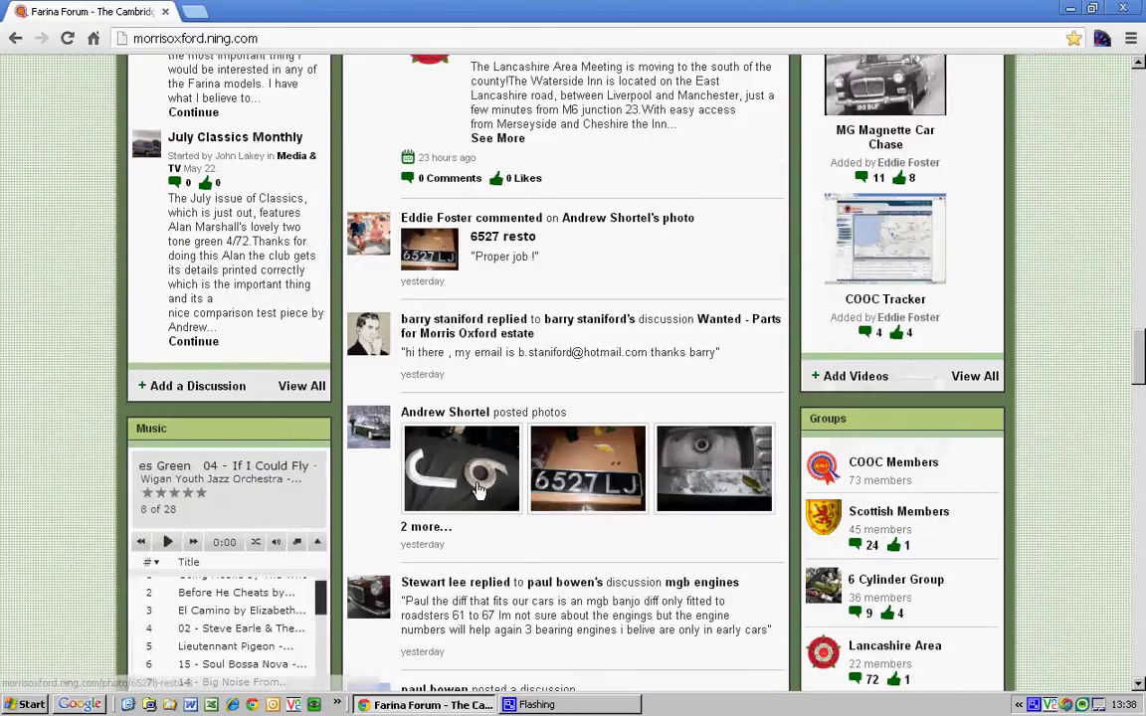
{"action": "scroll", "coordinate": [477, 489], "scroll_direction": "up", "scroll_amount": 3}
{"action": "scroll", "coordinate": [477, 490], "scroll_direction": "up", "scroll_amount": 2}
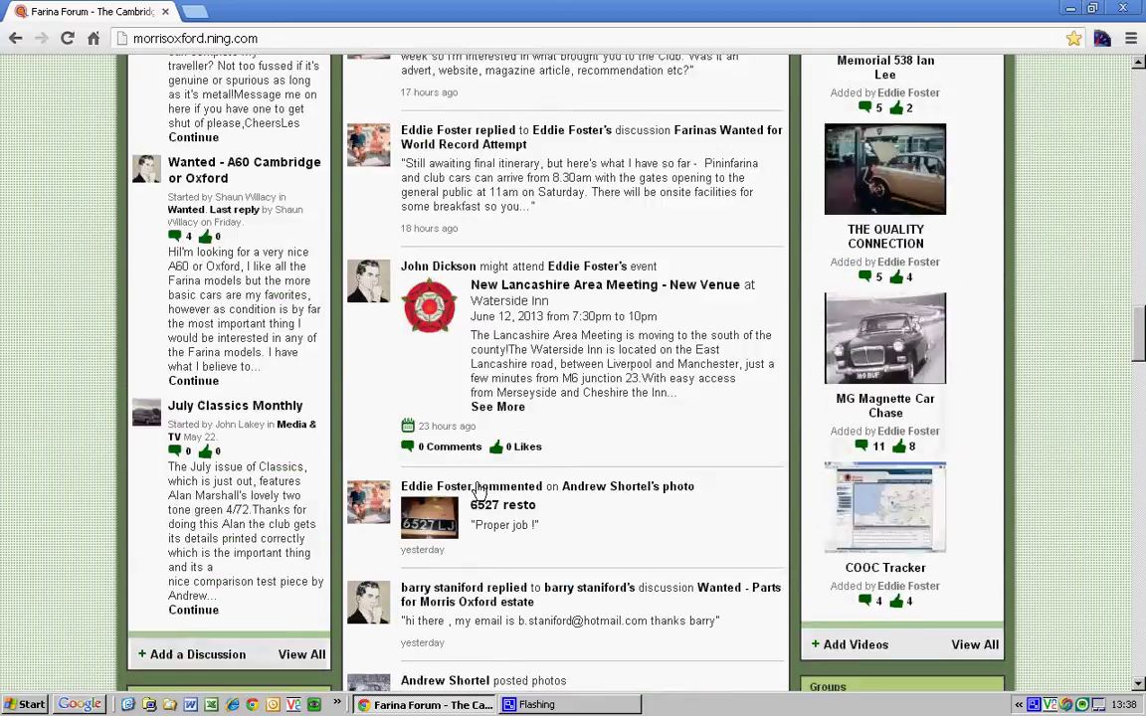
{"action": "scroll", "coordinate": [476, 490], "scroll_direction": "down", "scroll_amount": 7}
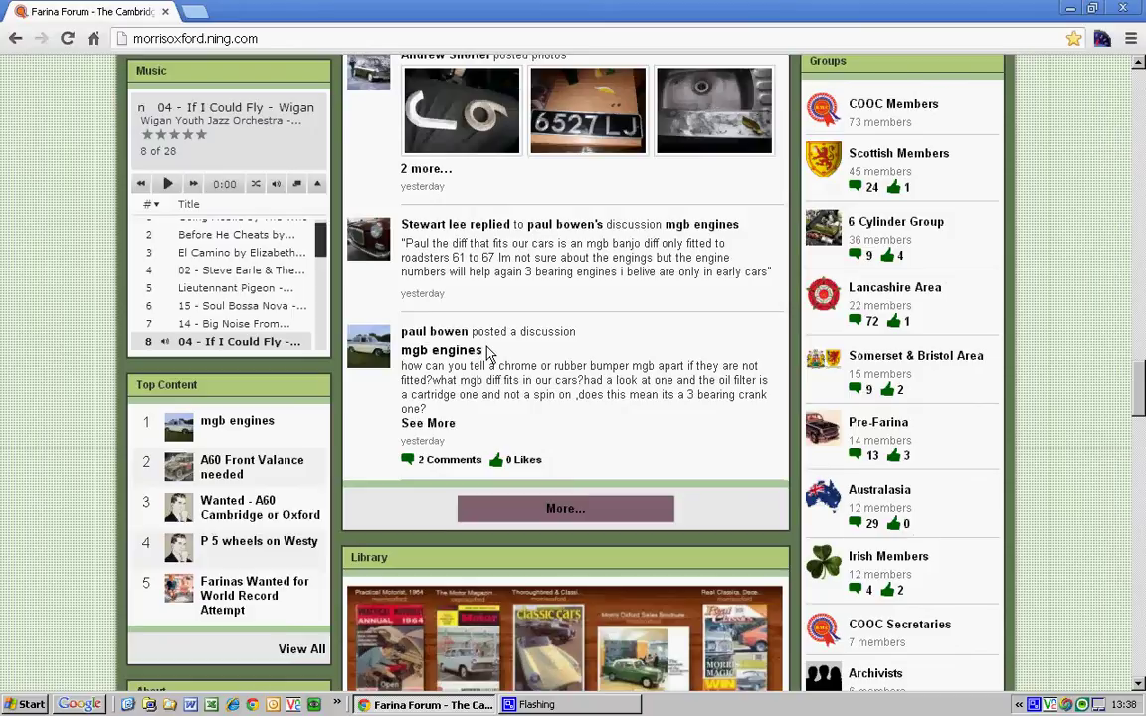
Load more entries in the Latest Activity feed and look through the older posts.
{"action": "left_click", "coordinate": [558, 511]}
{"action": "scroll", "coordinate": [548, 497], "scroll_direction": "down", "scroll_amount": 4}
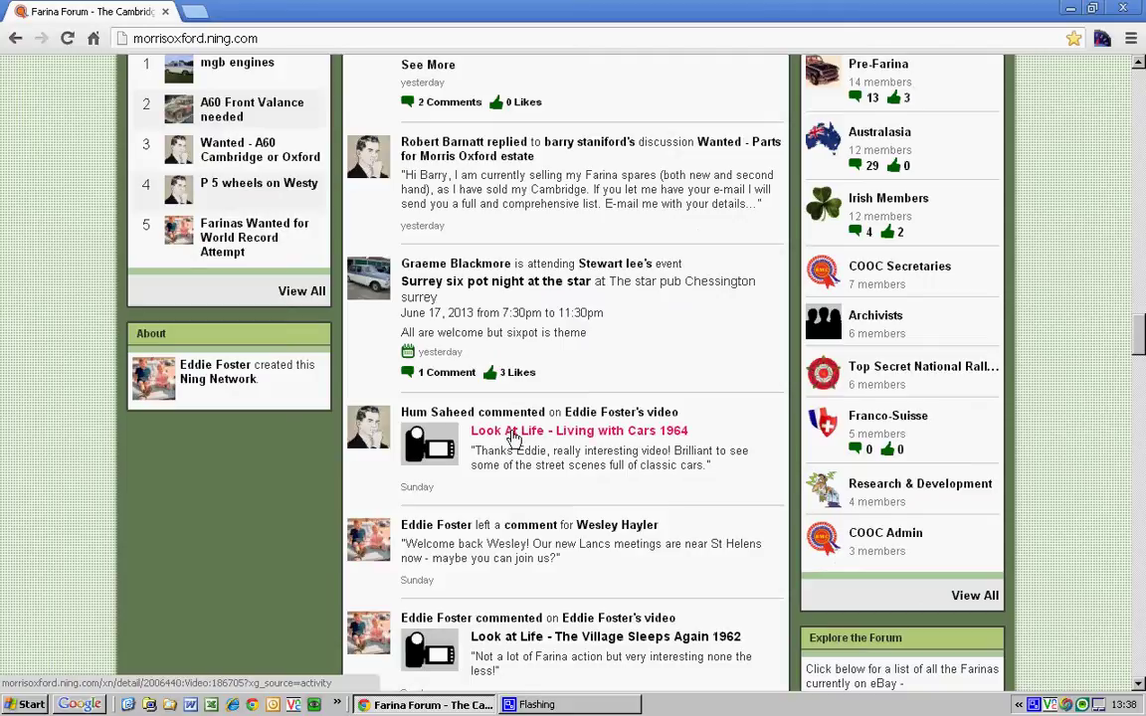
{"action": "scroll", "coordinate": [511, 443], "scroll_direction": "down", "scroll_amount": 1}
{"action": "scroll", "coordinate": [597, 448], "scroll_direction": "down", "scroll_amount": 2}
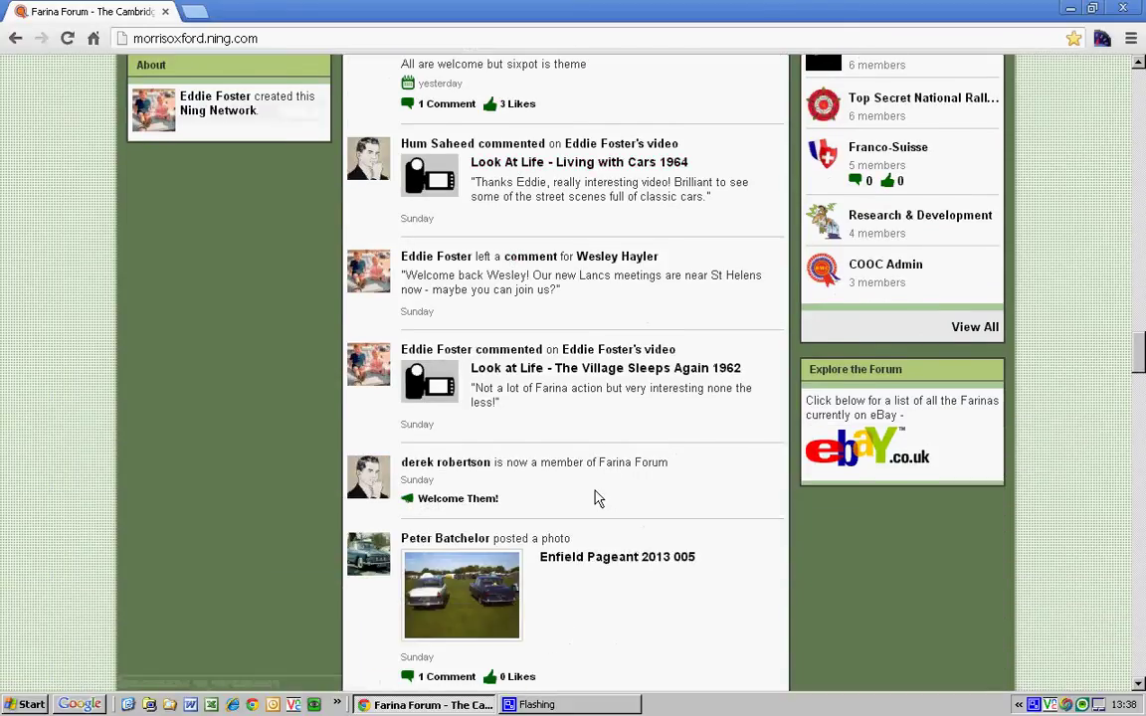
{"action": "scroll", "coordinate": [597, 497], "scroll_direction": "down", "scroll_amount": 8}
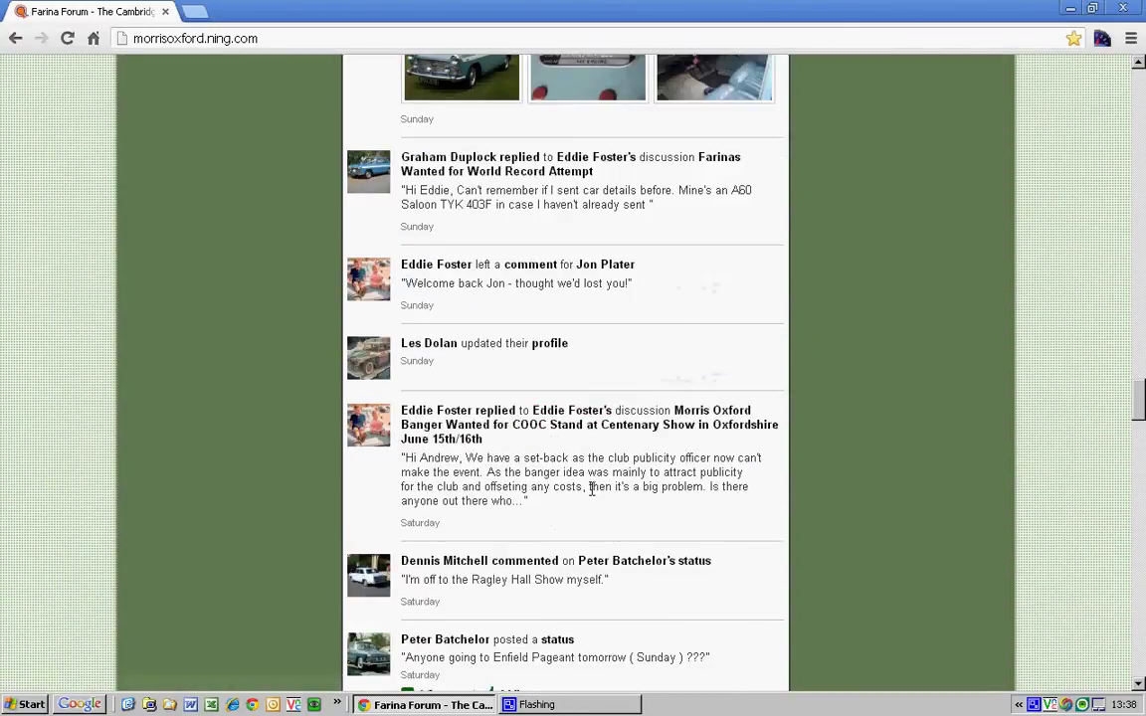
{"action": "scroll", "coordinate": [592, 490], "scroll_direction": "down", "scroll_amount": 4}
Review the Special Offers block and the COOC Area with its website, magazine back issues and Morris Centenary links.
{"action": "scroll", "coordinate": [592, 490], "scroll_direction": "up", "scroll_amount": 16}
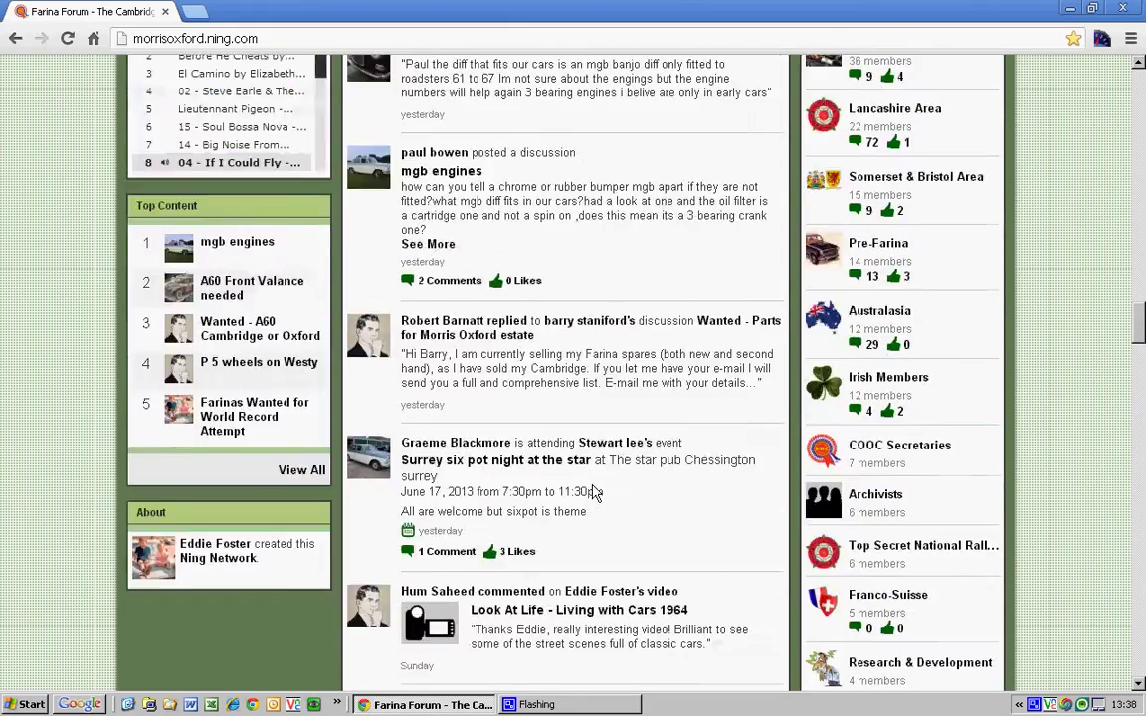
{"action": "scroll", "coordinate": [594, 493], "scroll_direction": "up", "scroll_amount": 15}
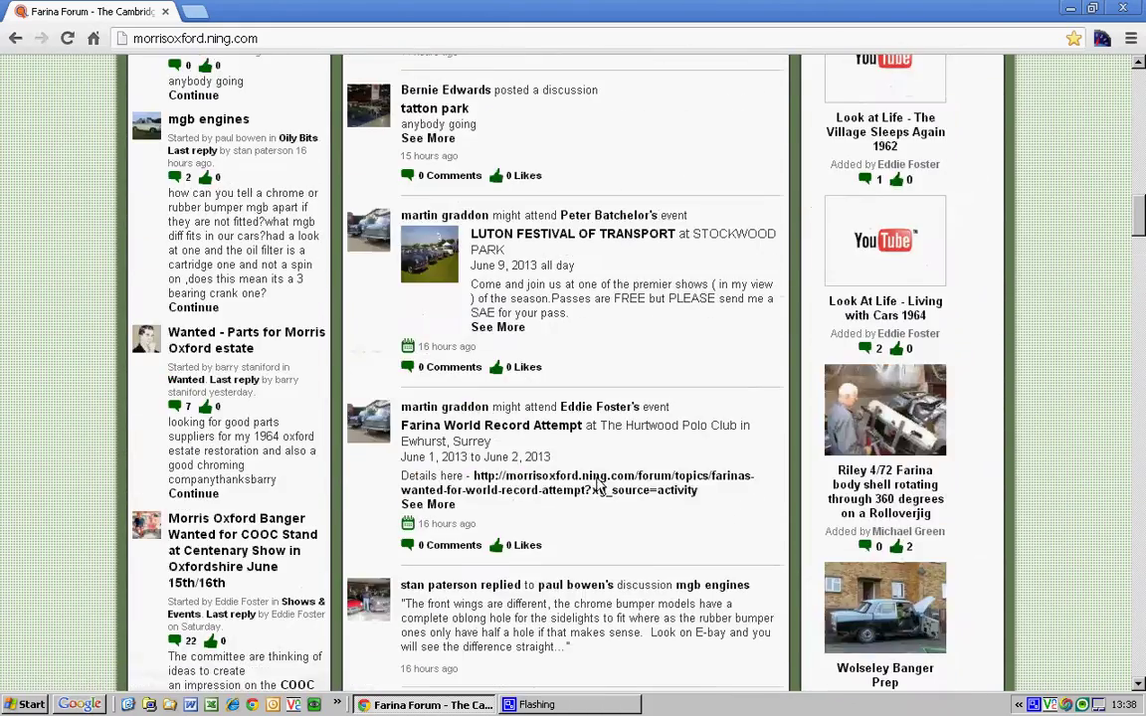
{"action": "scroll", "coordinate": [599, 485], "scroll_direction": "up", "scroll_amount": 15}
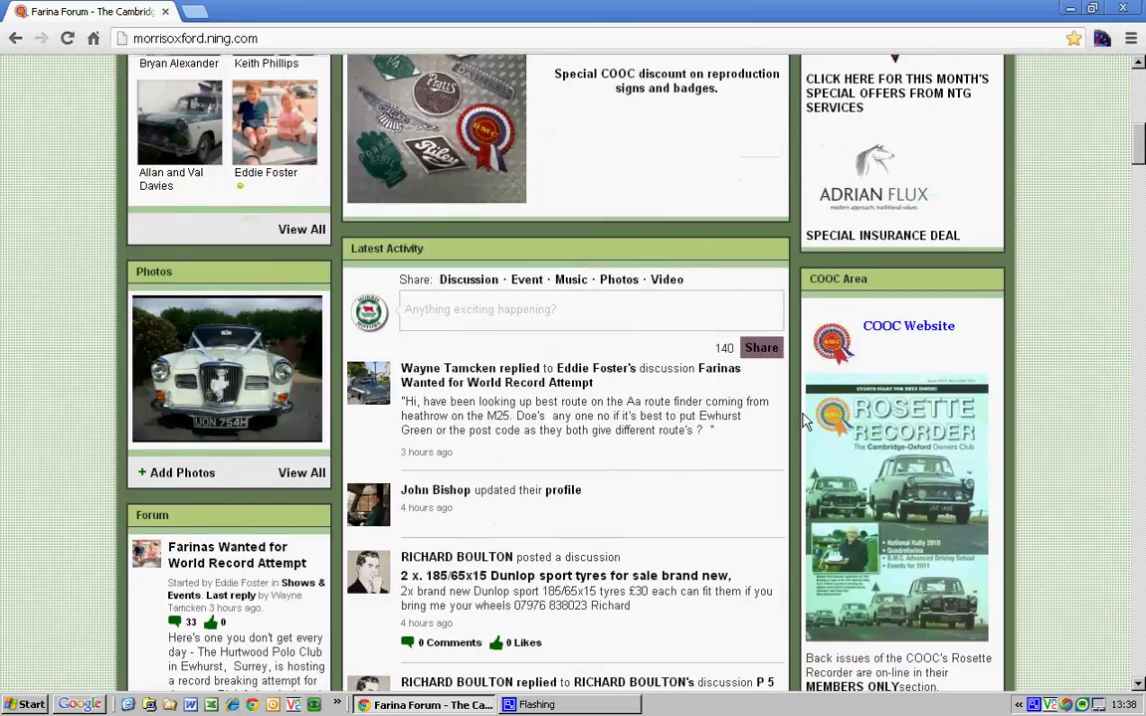
{"action": "scroll", "coordinate": [806, 418], "scroll_direction": "up", "scroll_amount": 3}
{"action": "scroll", "coordinate": [808, 410], "scroll_direction": "up", "scroll_amount": 2}
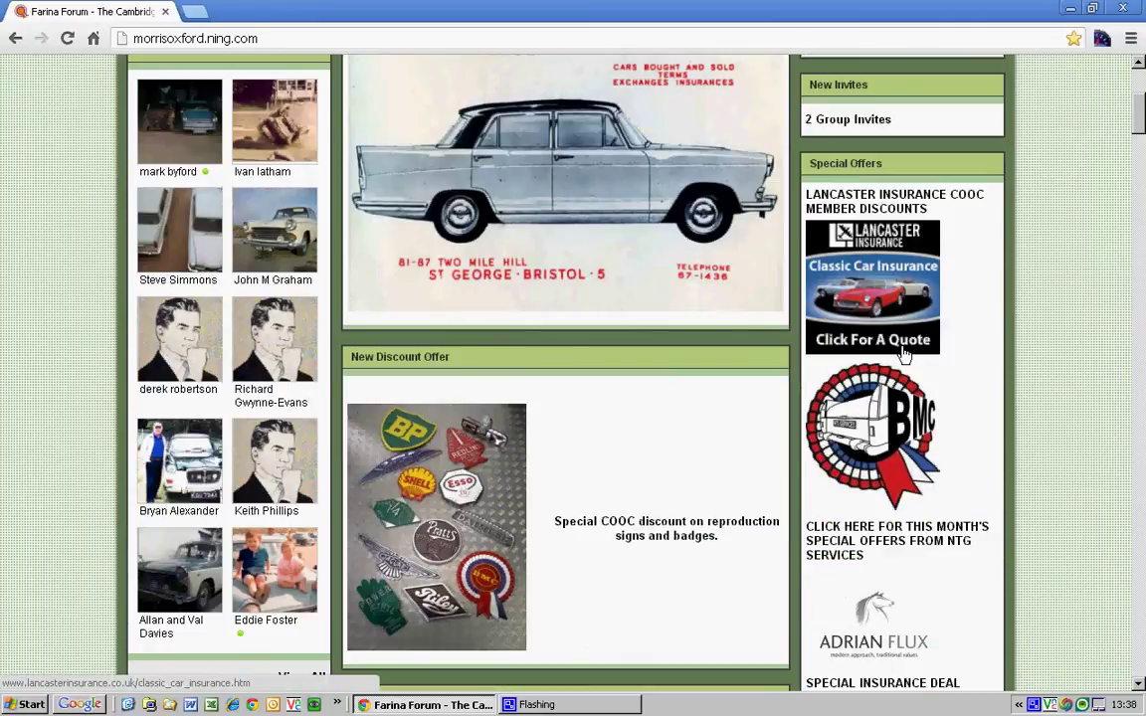
{"action": "scroll", "coordinate": [912, 406], "scroll_direction": "down", "scroll_amount": 5}
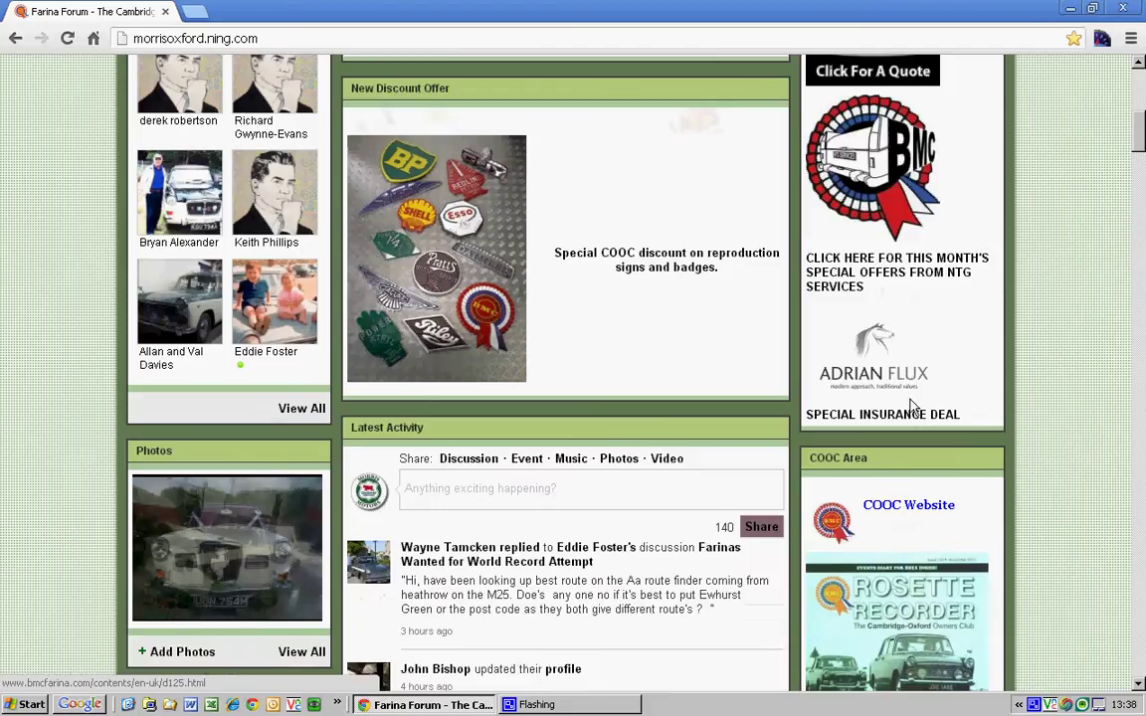
{"action": "scroll", "coordinate": [912, 406], "scroll_direction": "down", "scroll_amount": 1}
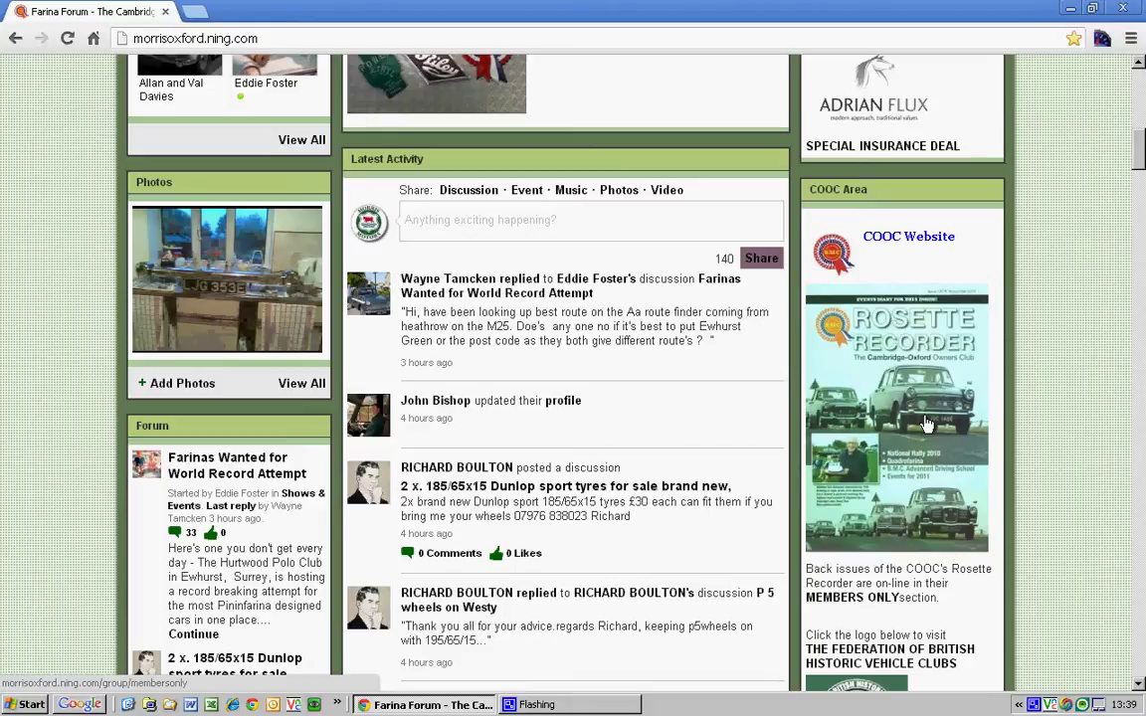
{"action": "scroll", "coordinate": [926, 423], "scroll_direction": "down", "scroll_amount": 2}
{"action": "scroll", "coordinate": [925, 420], "scroll_direction": "down", "scroll_amount": 6}
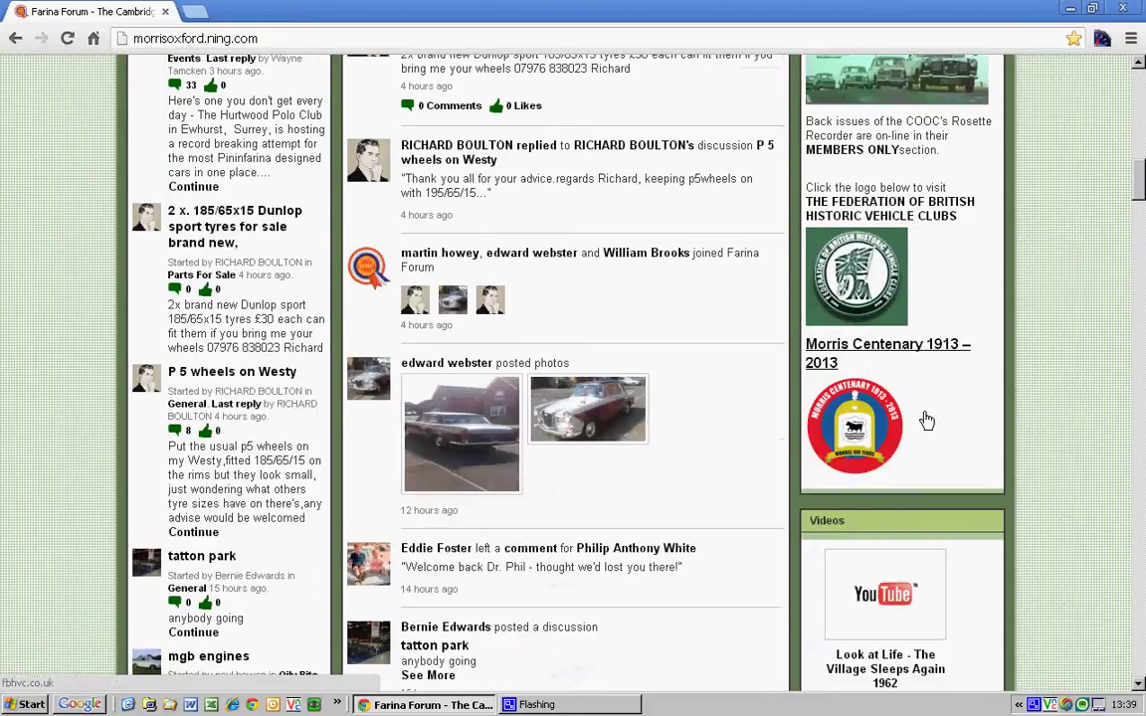
Browse the home page's Videos block and open the MG Magnette Car Chase video.
{"action": "scroll", "coordinate": [854, 288], "scroll_direction": "down", "scroll_amount": 4}
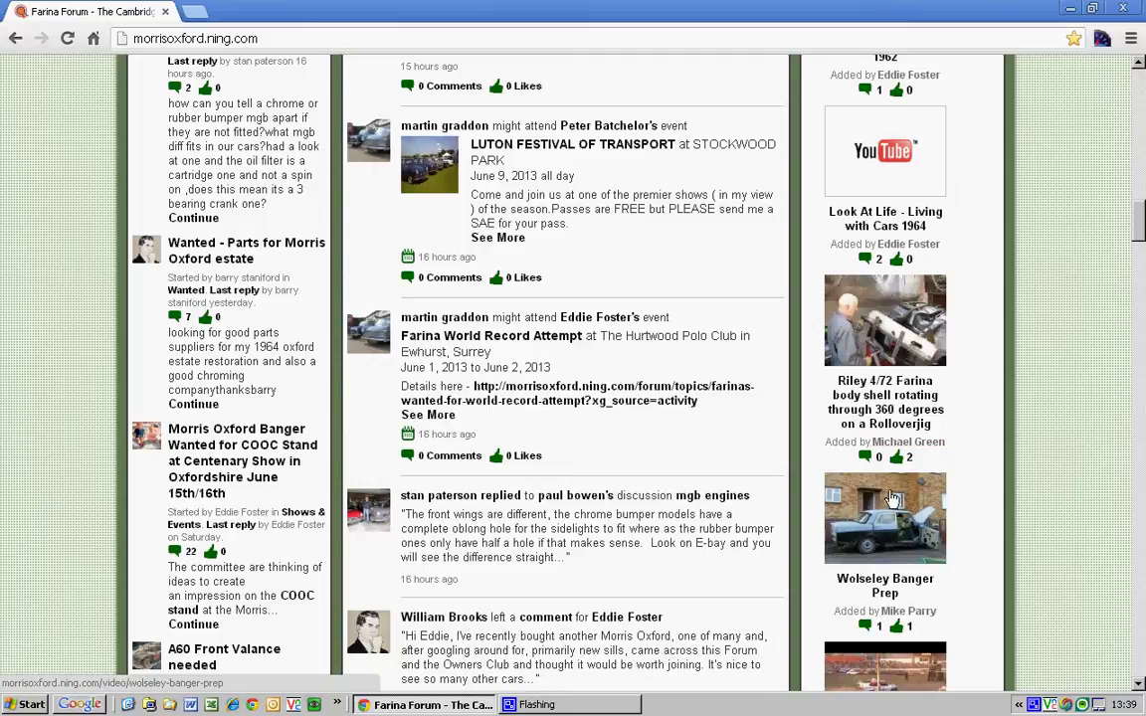
{"action": "scroll", "coordinate": [893, 507], "scroll_direction": "up", "scroll_amount": 6}
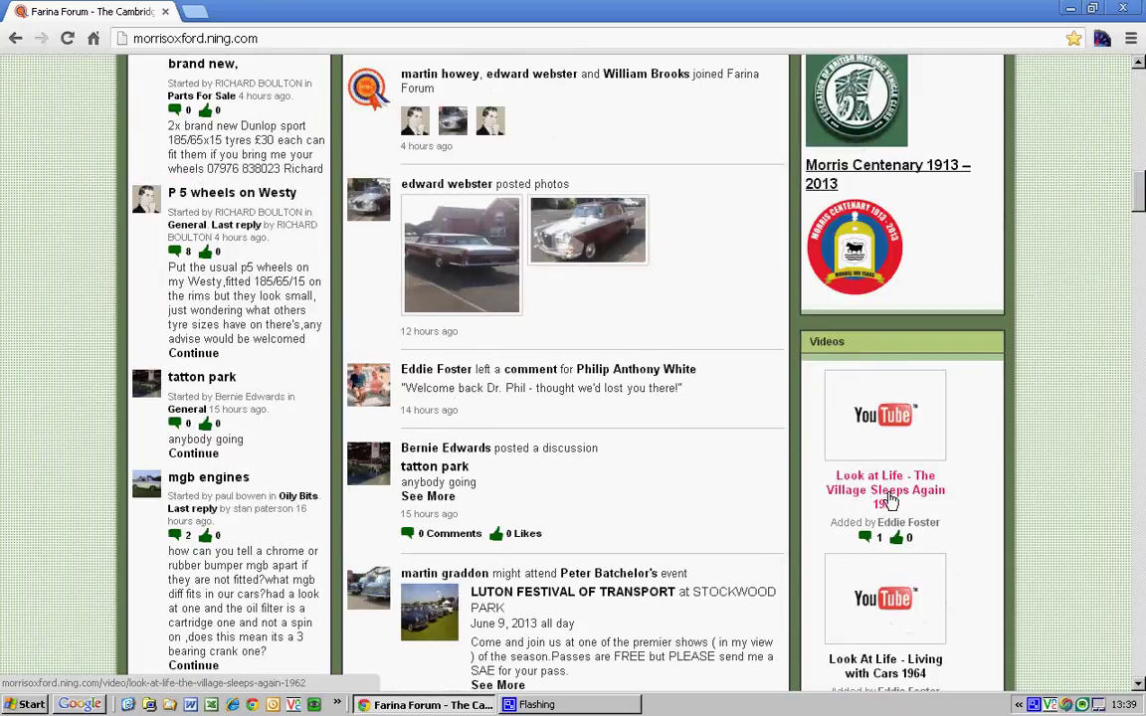
{"action": "scroll", "coordinate": [888, 498], "scroll_direction": "down", "scroll_amount": 6}
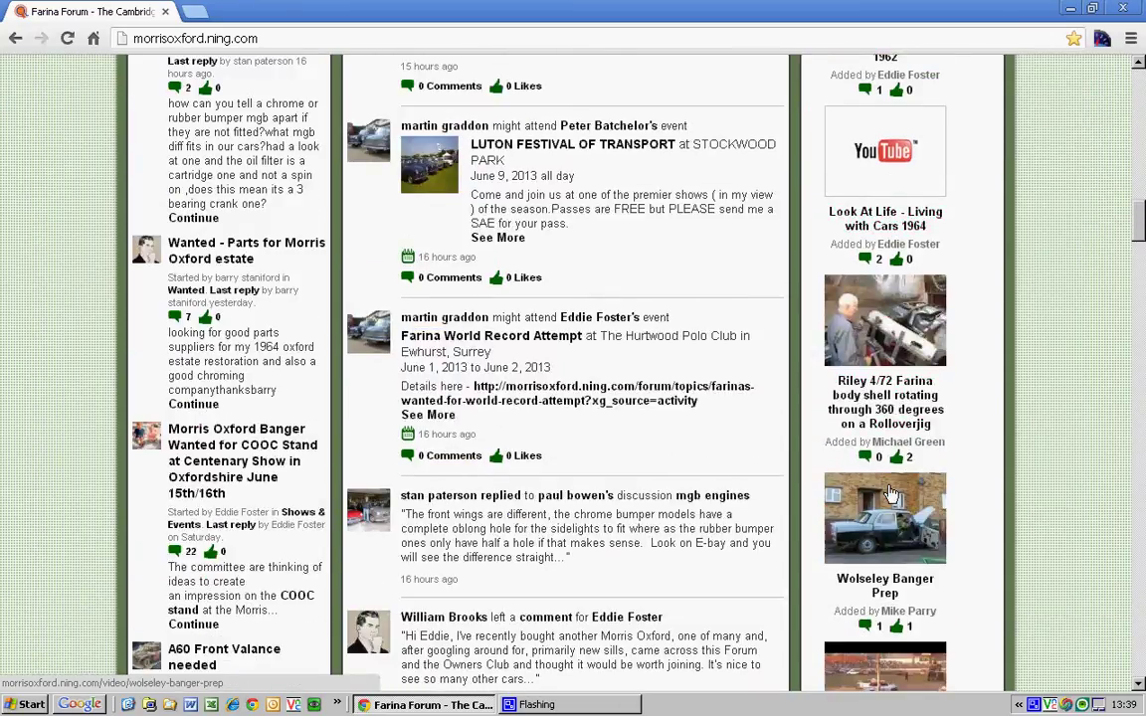
{"action": "scroll", "coordinate": [895, 508], "scroll_direction": "down", "scroll_amount": 3}
{"action": "scroll", "coordinate": [906, 567], "scroll_direction": "down", "scroll_amount": 2}
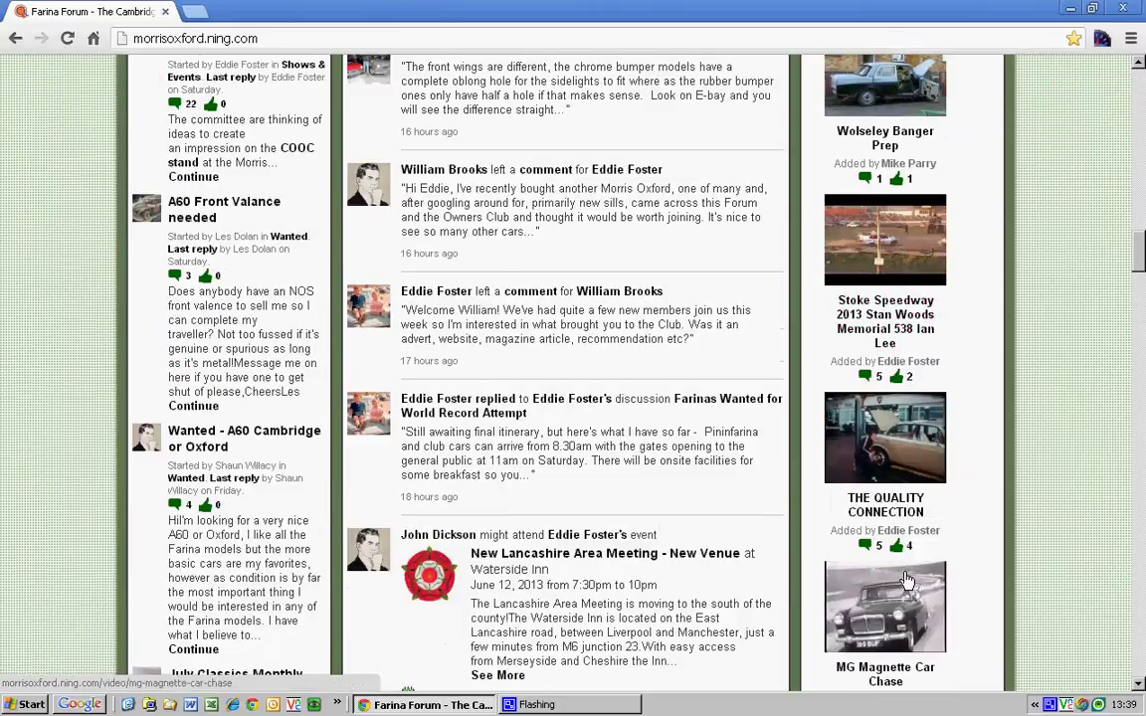
{"action": "left_click", "coordinate": [901, 608]}
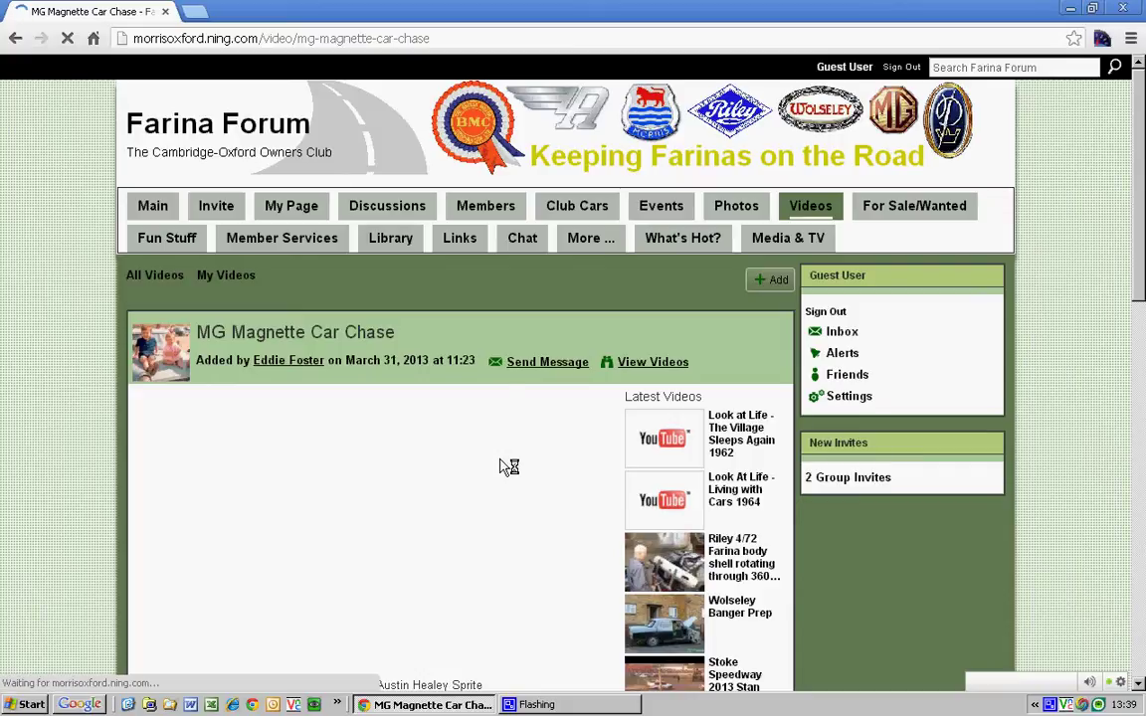
Look over the MG Magnette Car Chase page, including its description, comment box and member comments.
{"action": "scroll", "coordinate": [508, 466], "scroll_direction": "down", "scroll_amount": 5}
{"action": "scroll", "coordinate": [508, 467], "scroll_direction": "up", "scroll_amount": 3}
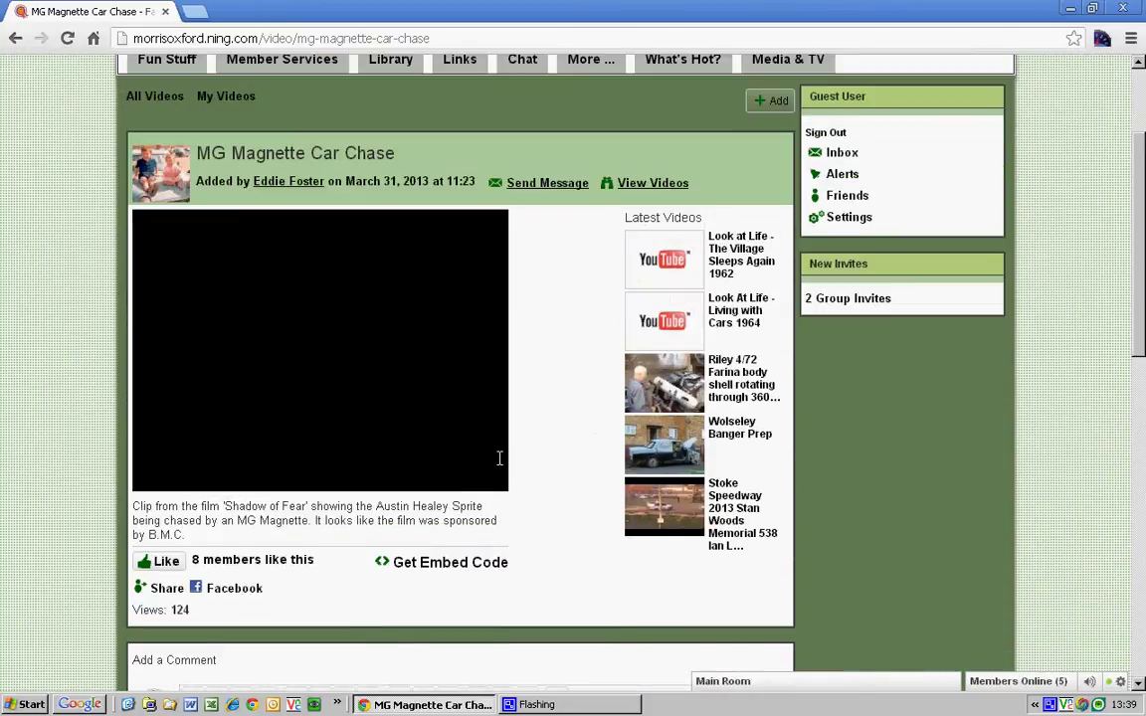
{"action": "scroll", "coordinate": [528, 489], "scroll_direction": "down", "scroll_amount": 8}
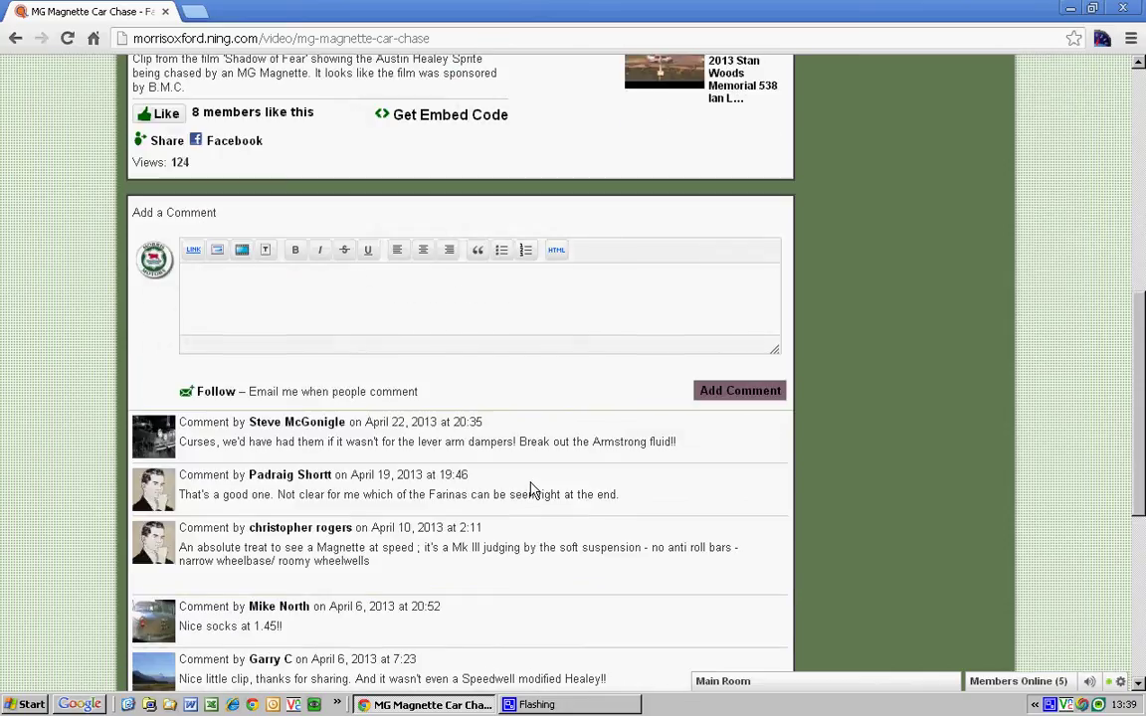
Open the forum's Videos section and browse the featured videos and the All Videos list.
{"action": "scroll", "coordinate": [531, 490], "scroll_direction": "up", "scroll_amount": 15}
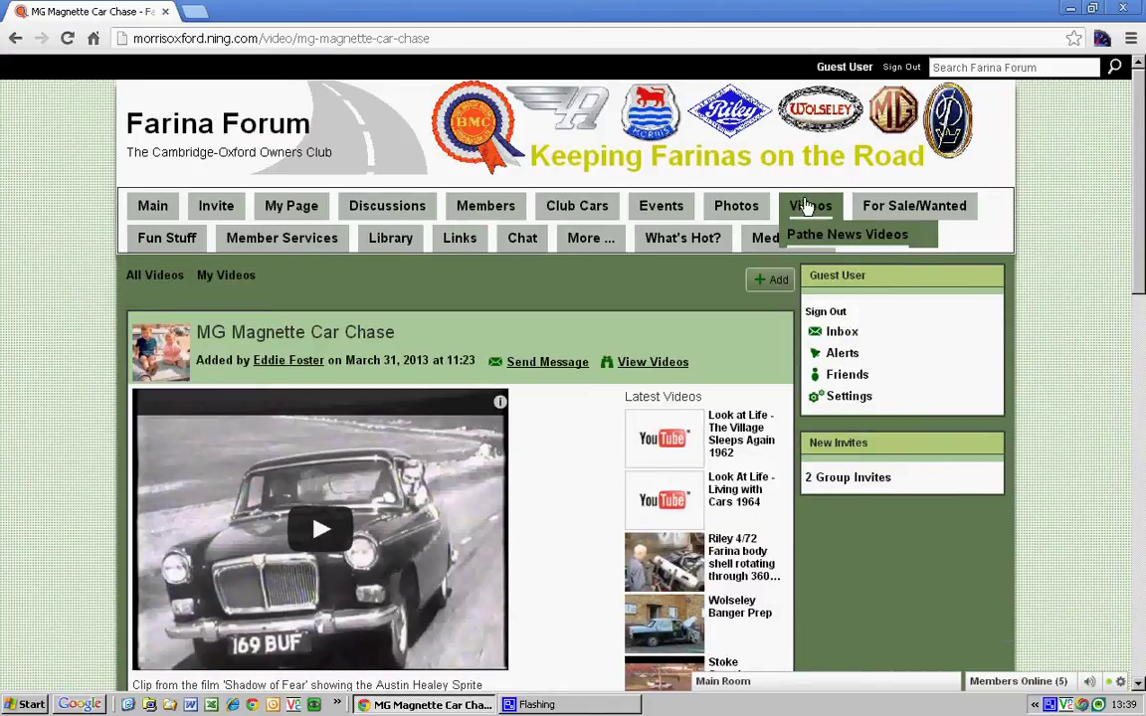
{"action": "left_click", "coordinate": [813, 211]}
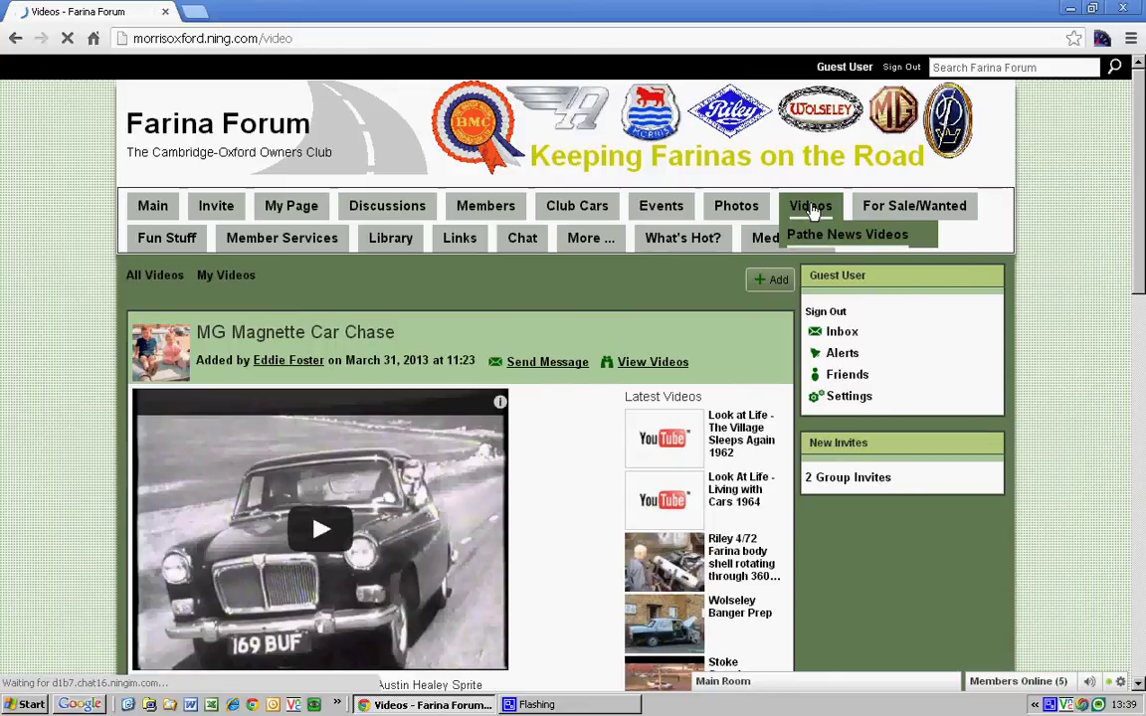
{"action": "scroll", "coordinate": [729, 320], "scroll_direction": "down", "scroll_amount": 3}
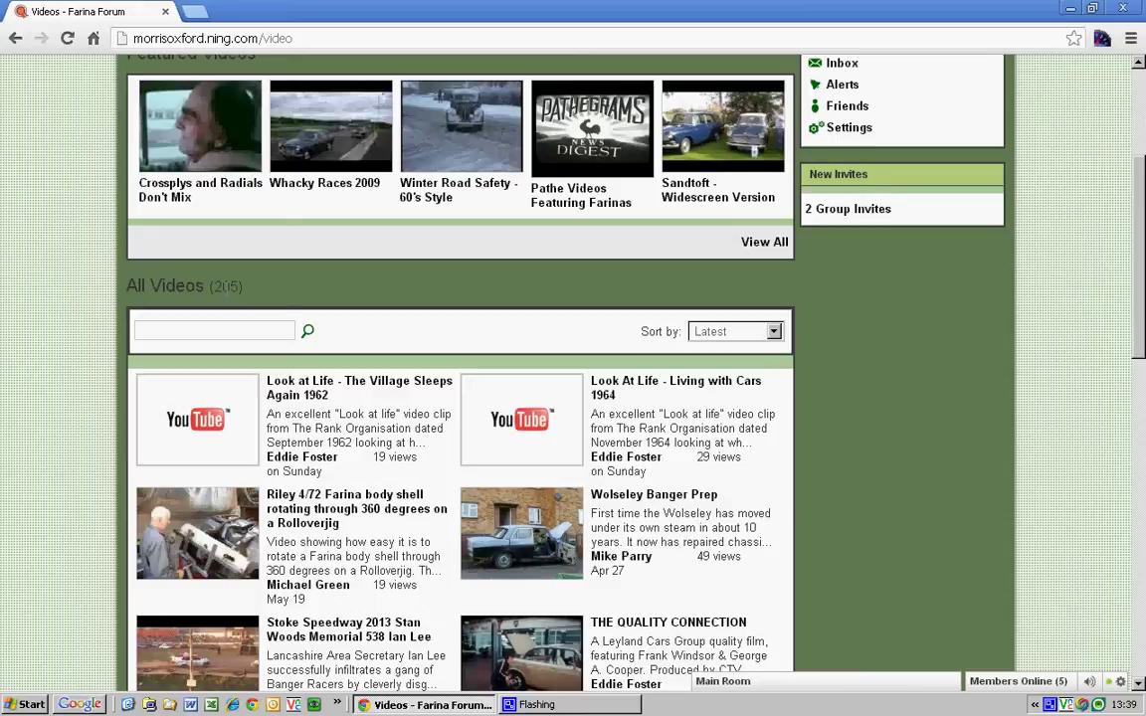
{"action": "scroll", "coordinate": [284, 300], "scroll_direction": "down", "scroll_amount": 2}
{"action": "scroll", "coordinate": [285, 300], "scroll_direction": "down", "scroll_amount": 10}
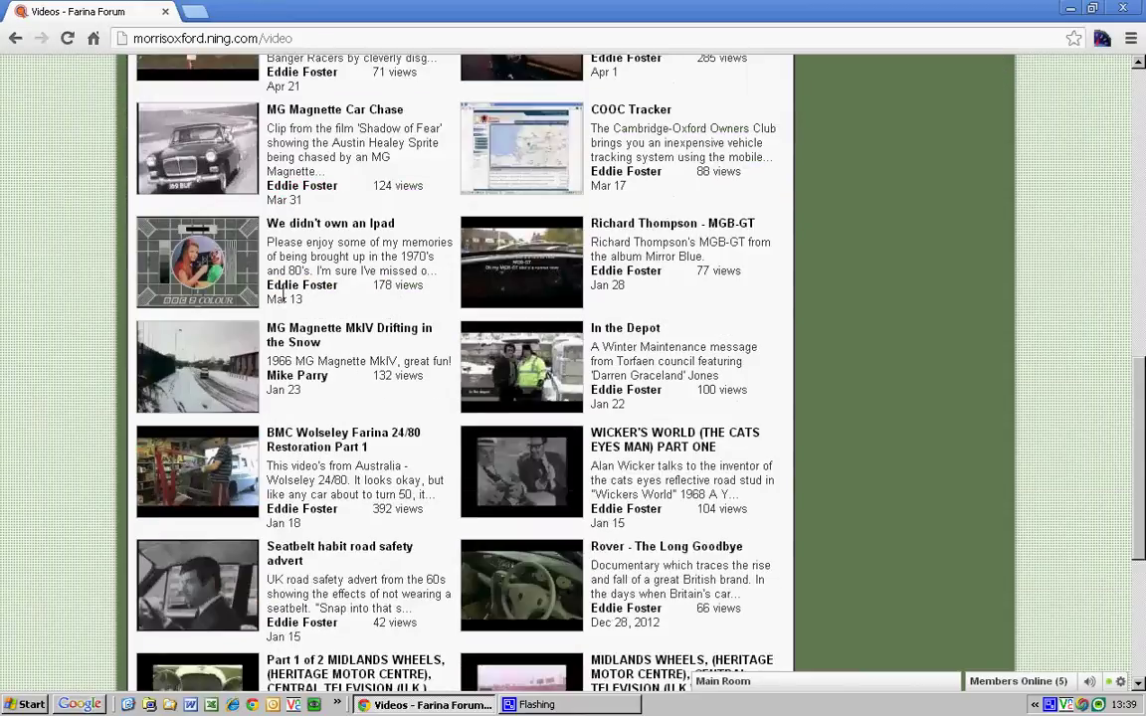
Return to the forum's main page and open the mgb engines discussion from the Forum block.
{"action": "scroll", "coordinate": [285, 303], "scroll_direction": "up", "scroll_amount": 15}
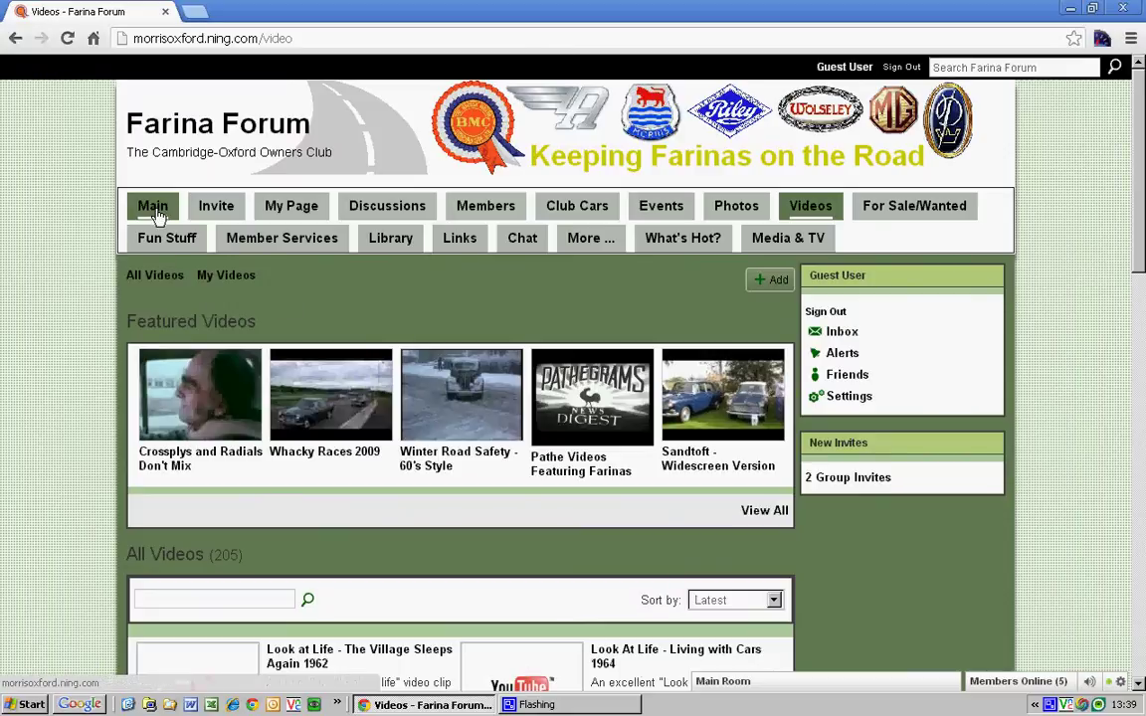
{"action": "left_click", "coordinate": [157, 212]}
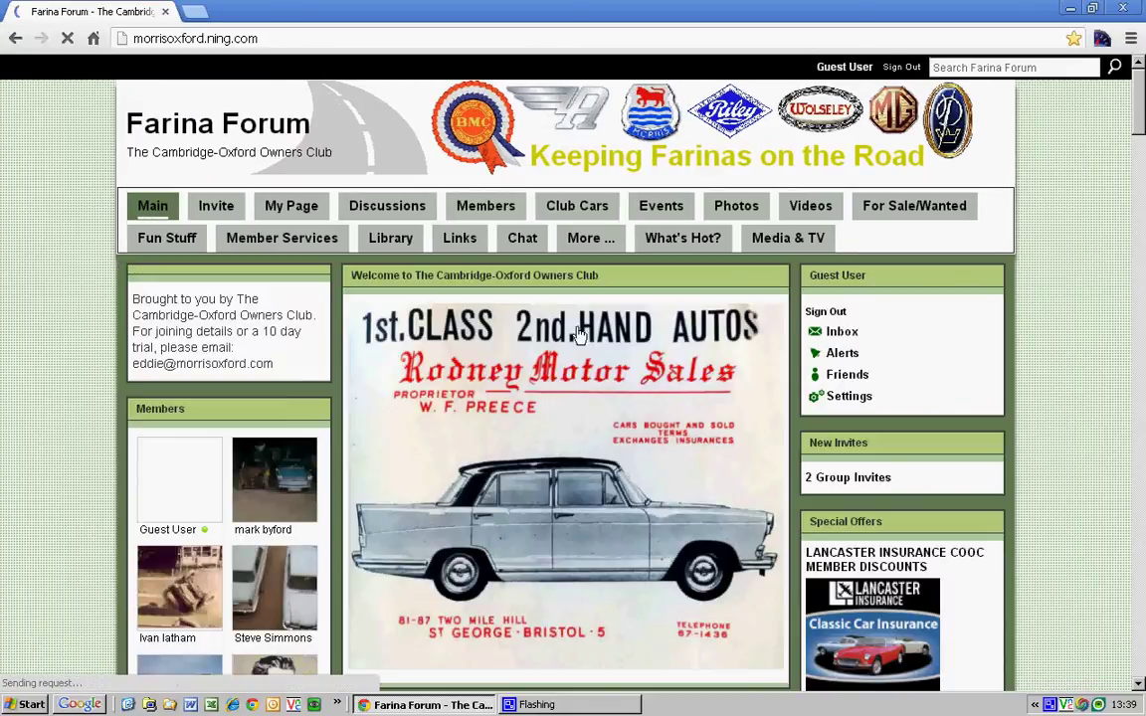
{"action": "scroll", "coordinate": [908, 430], "scroll_direction": "down", "scroll_amount": 1}
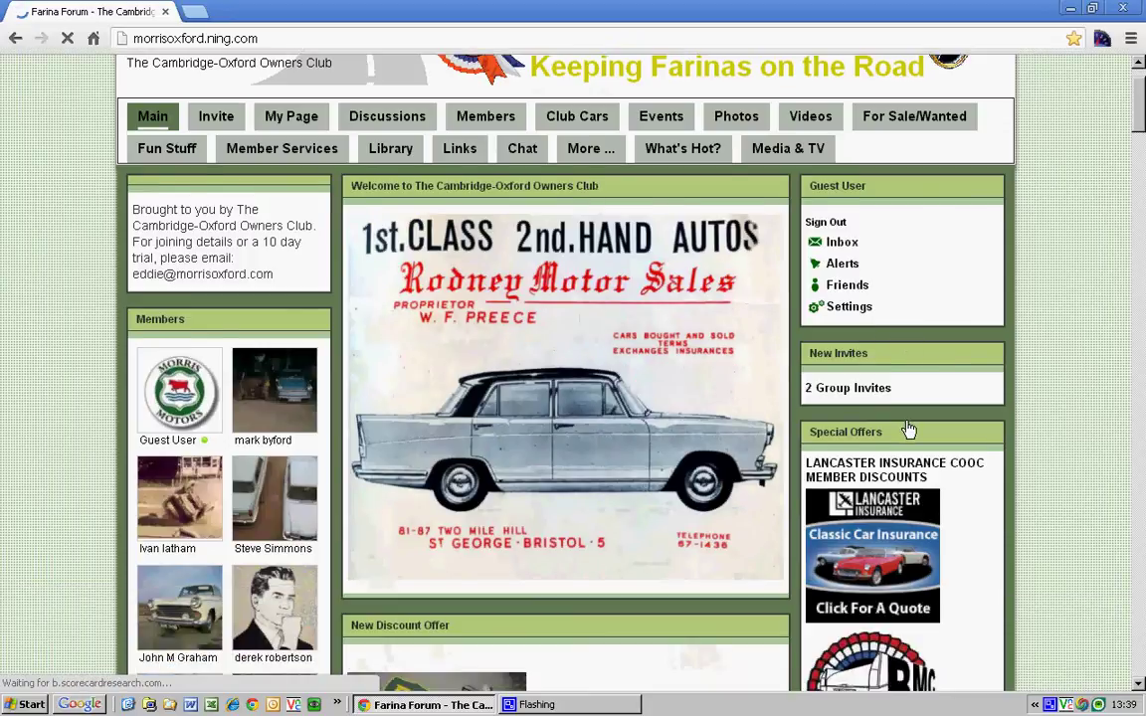
{"action": "scroll", "coordinate": [907, 429], "scroll_direction": "down", "scroll_amount": 12}
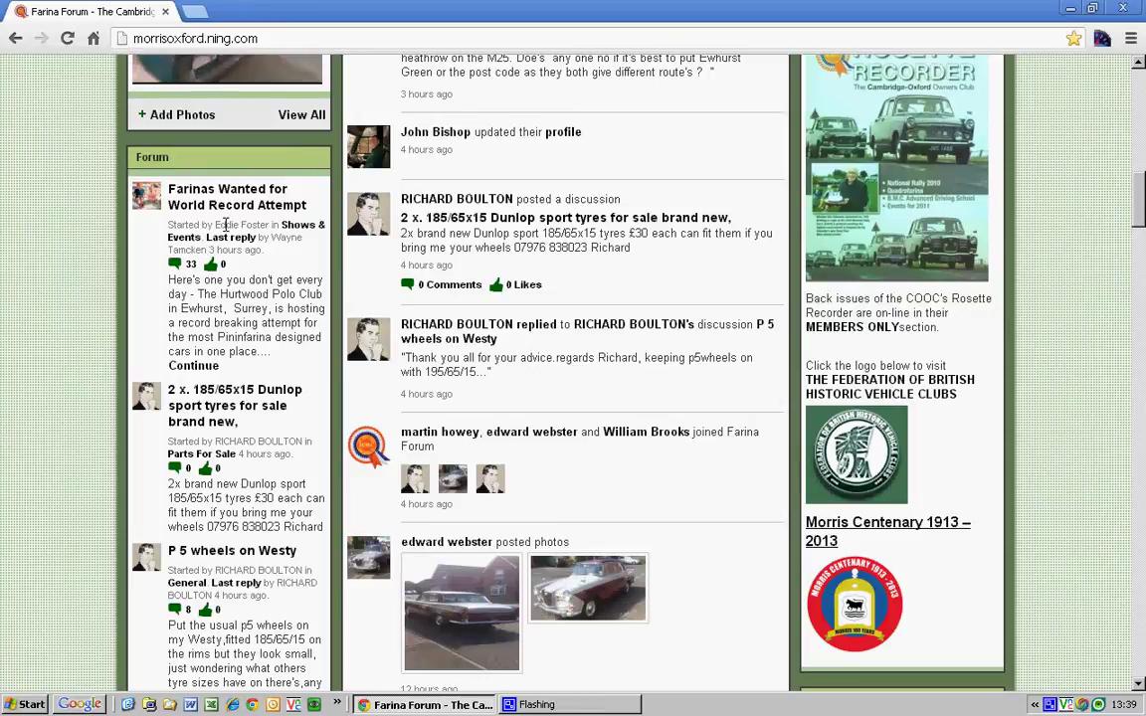
{"action": "scroll", "coordinate": [241, 260], "scroll_direction": "down", "scroll_amount": 3}
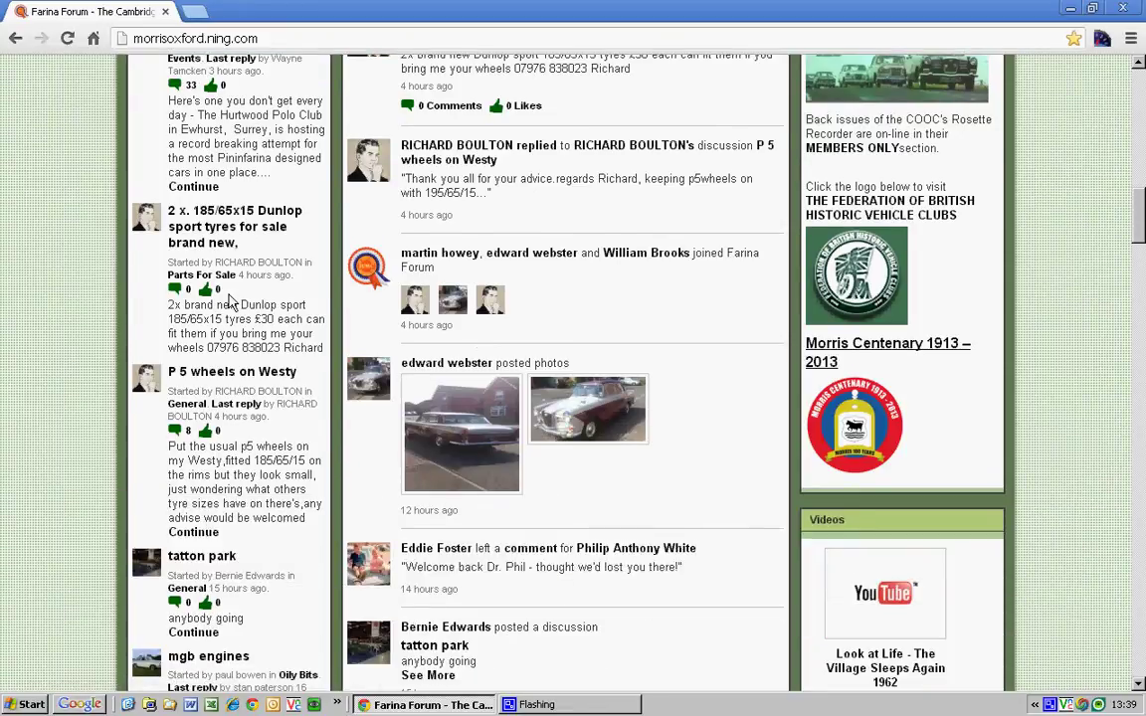
{"action": "scroll", "coordinate": [229, 300], "scroll_direction": "down", "scroll_amount": 2}
{"action": "scroll", "coordinate": [265, 386], "scroll_direction": "down", "scroll_amount": 3}
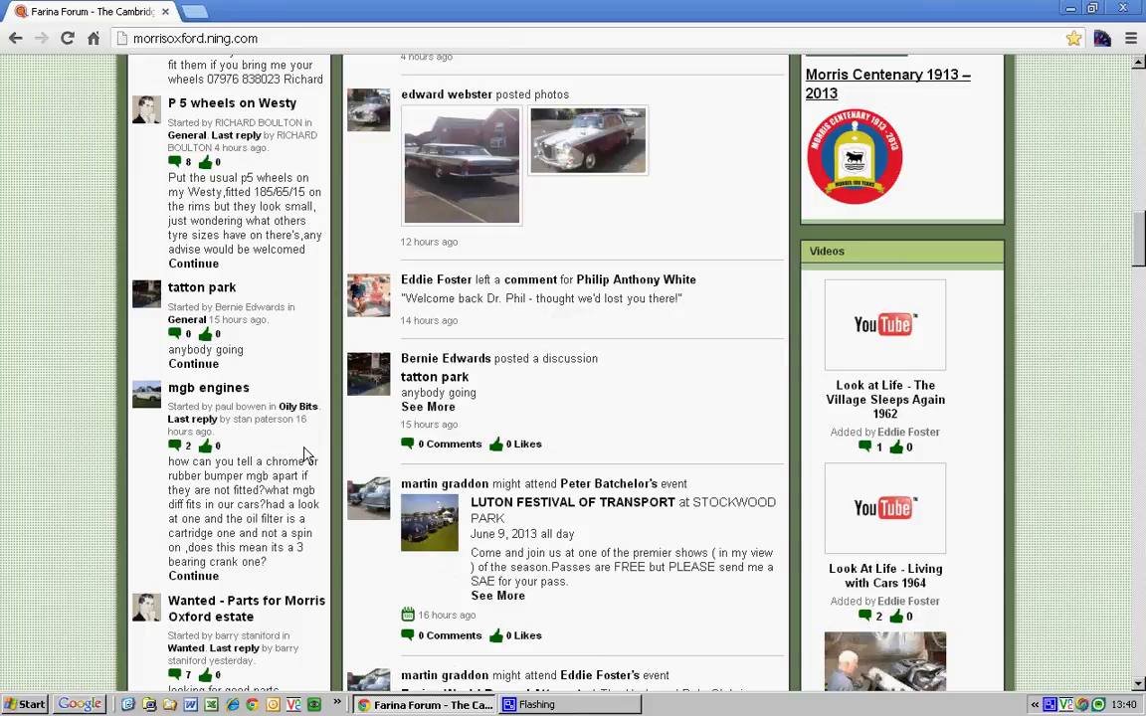
{"action": "left_click", "coordinate": [207, 389]}
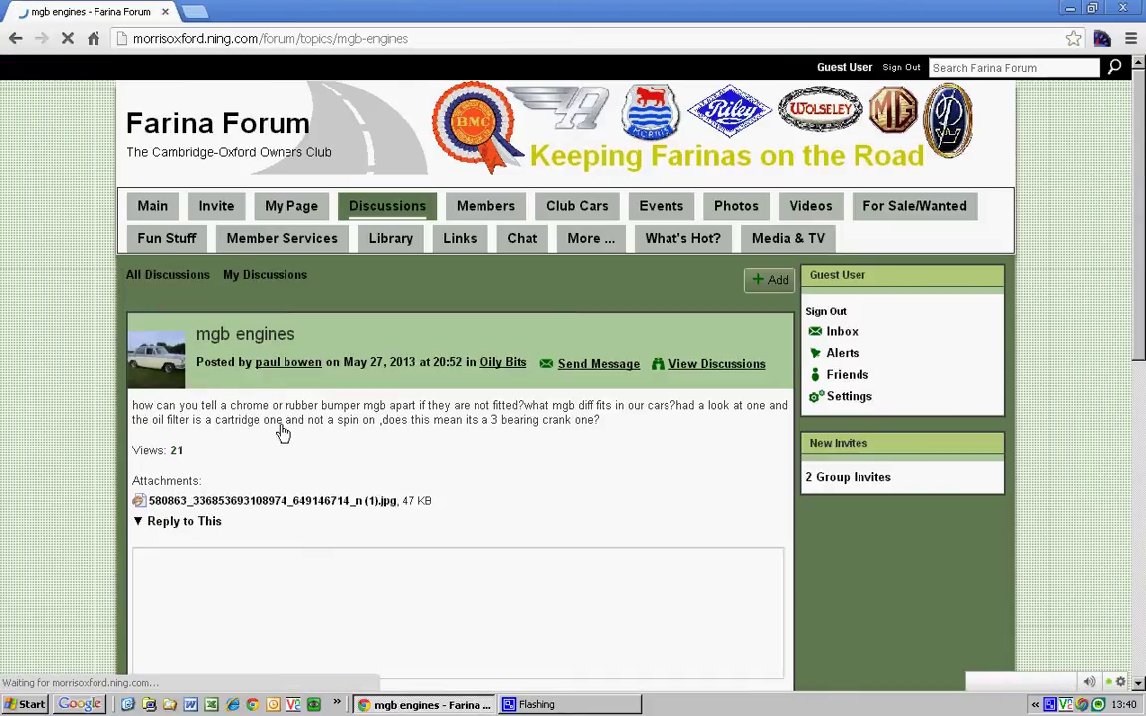
Look over the mgb engines discussion, its replies and reply boxes, and go back to the main page.
{"action": "scroll", "coordinate": [635, 450], "scroll_direction": "down", "scroll_amount": 5}
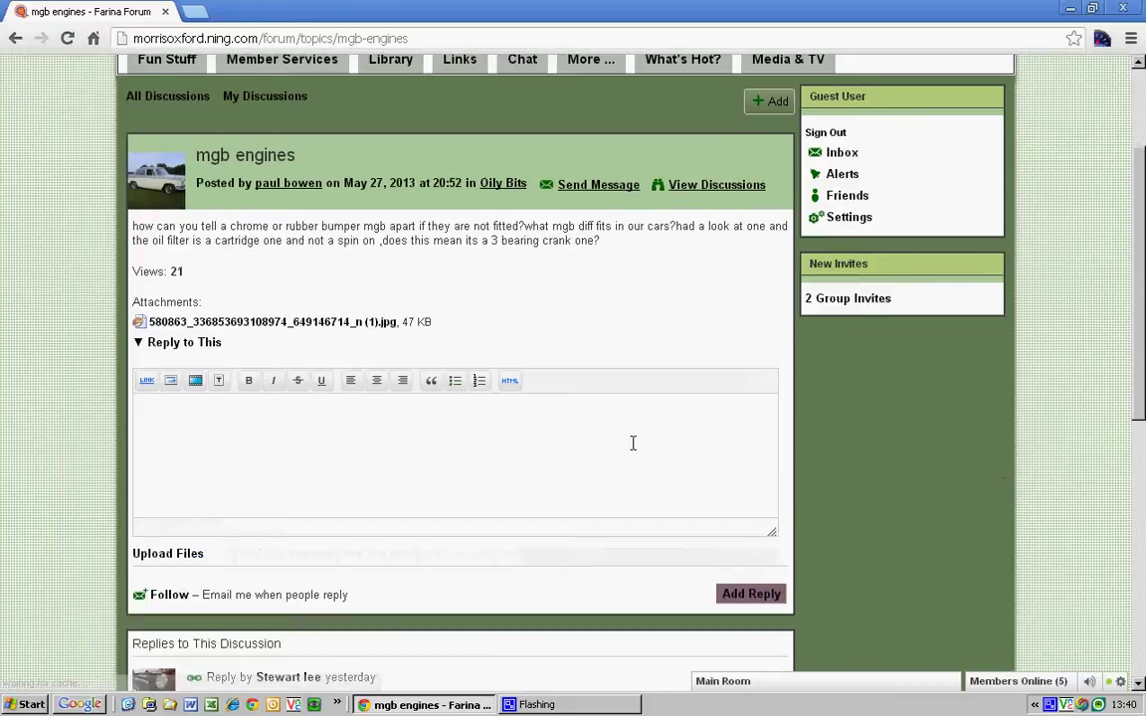
{"action": "scroll", "coordinate": [633, 443], "scroll_direction": "down", "scroll_amount": 8}
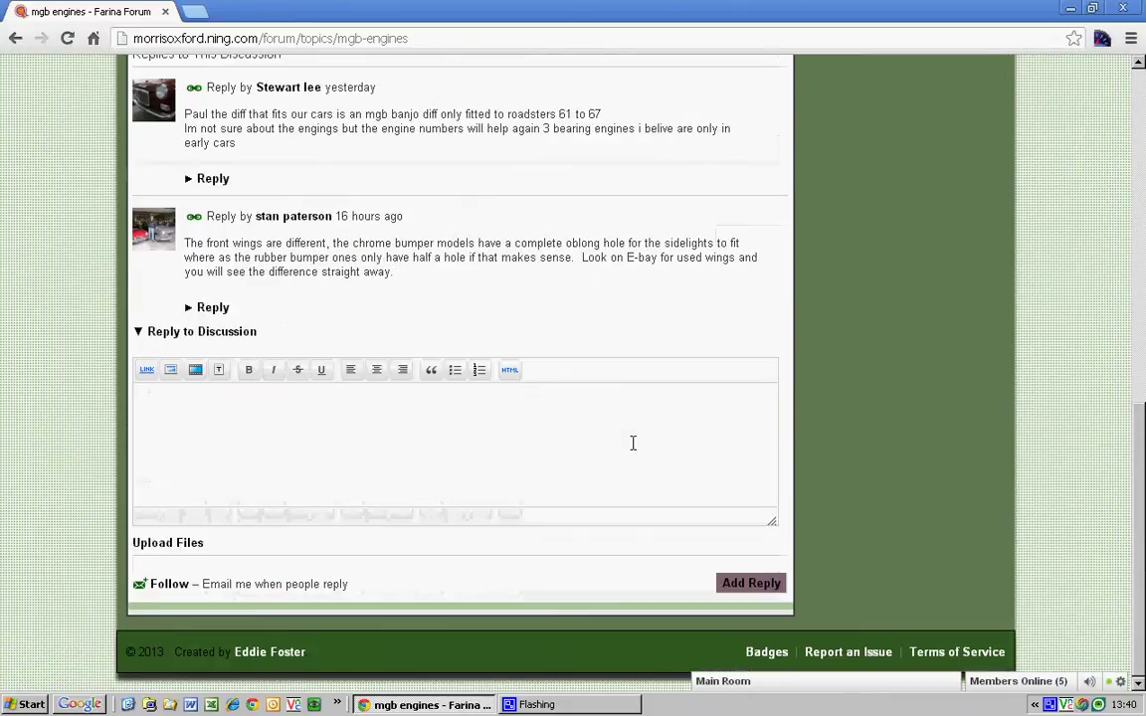
{"action": "left_click", "coordinate": [12, 40]}
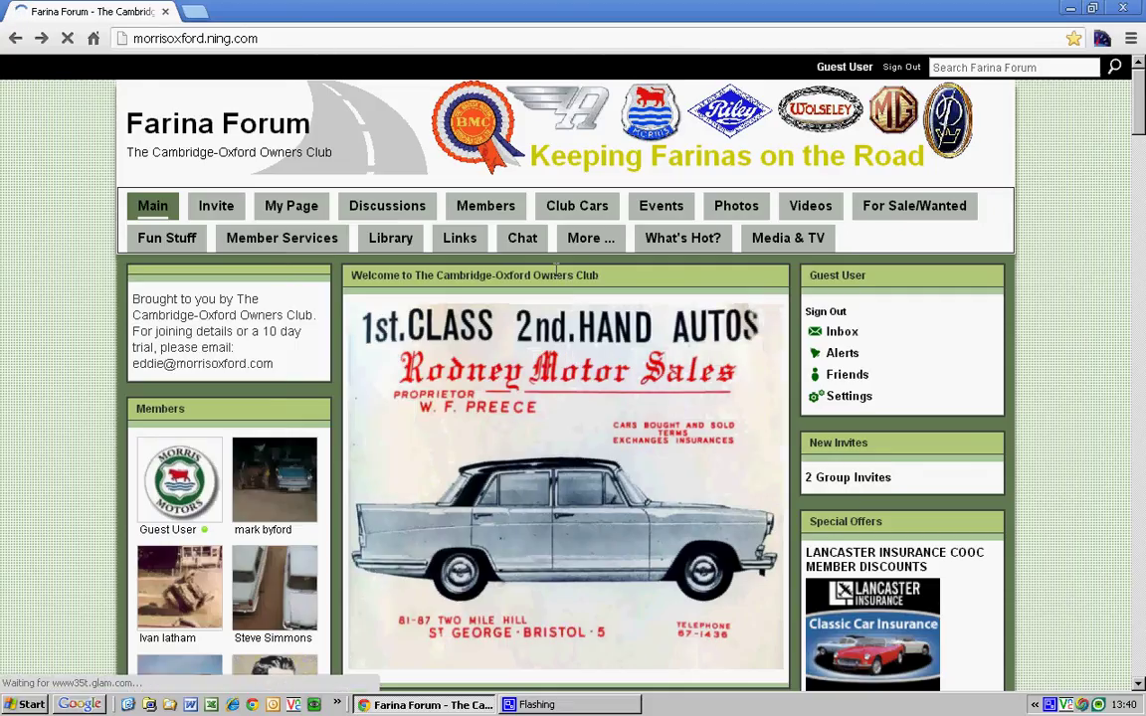
Browse down the main page past the Latest Activity feed and open the Library from its bookshelf block.
{"action": "scroll", "coordinate": [604, 330], "scroll_direction": "down", "scroll_amount": 8}
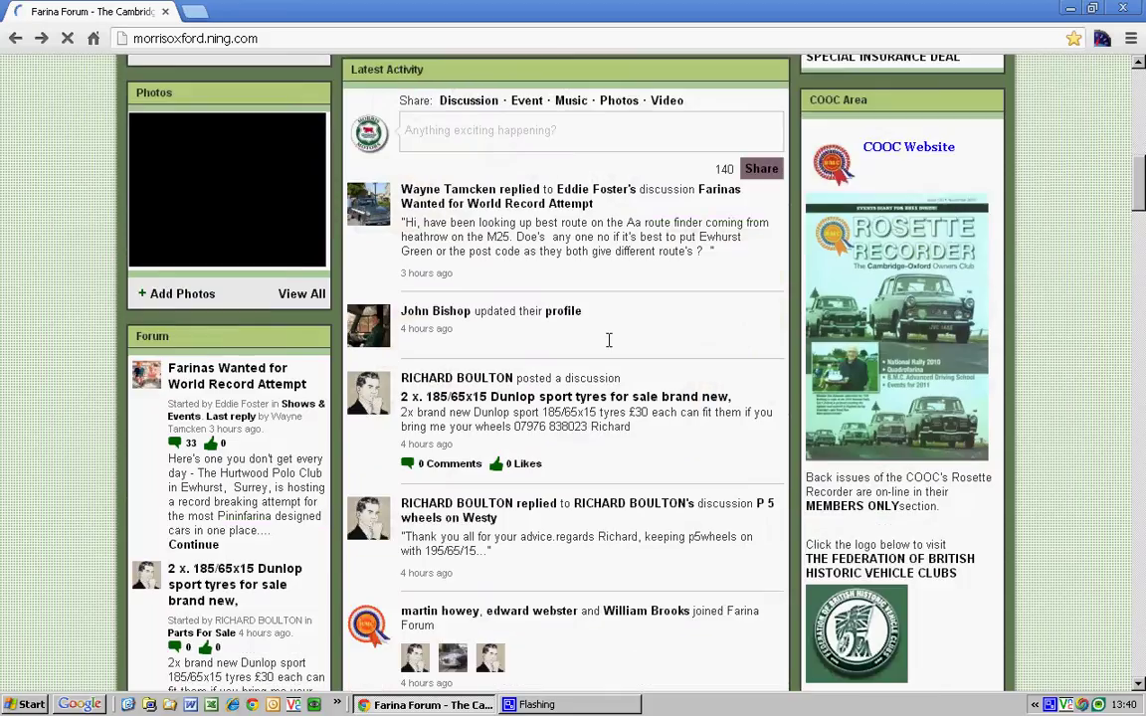
{"action": "scroll", "coordinate": [602, 336], "scroll_direction": "down", "scroll_amount": 15}
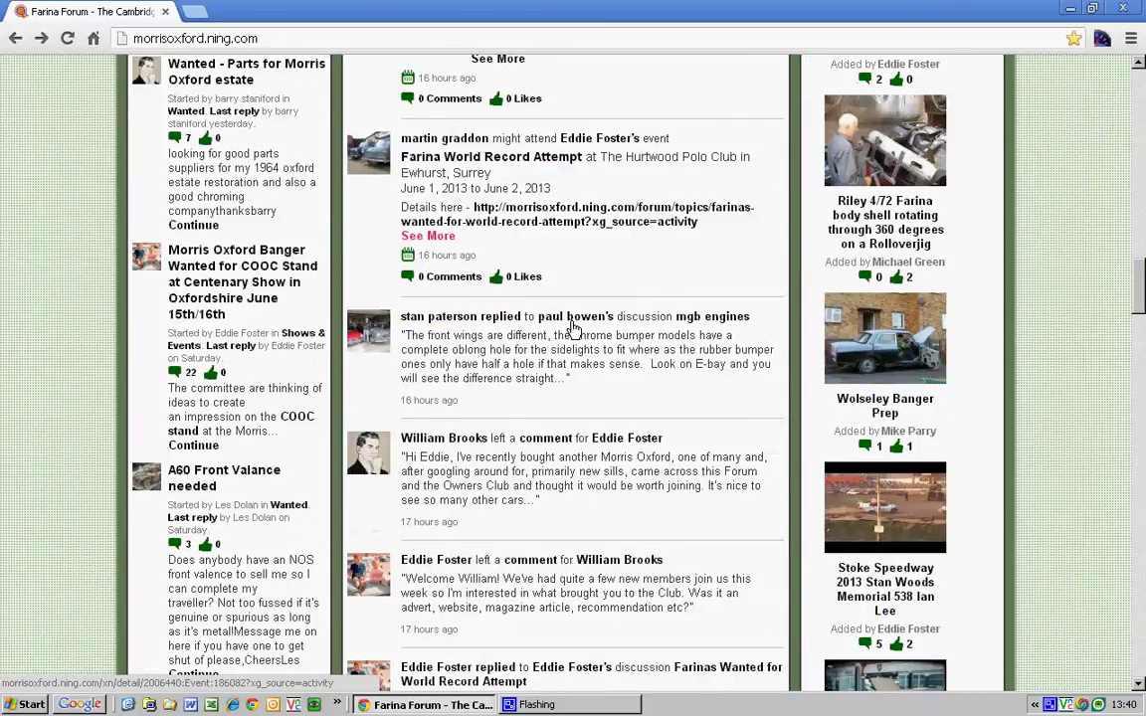
{"action": "scroll", "coordinate": [574, 329], "scroll_direction": "down", "scroll_amount": 3}
{"action": "scroll", "coordinate": [578, 328], "scroll_direction": "down", "scroll_amount": 8}
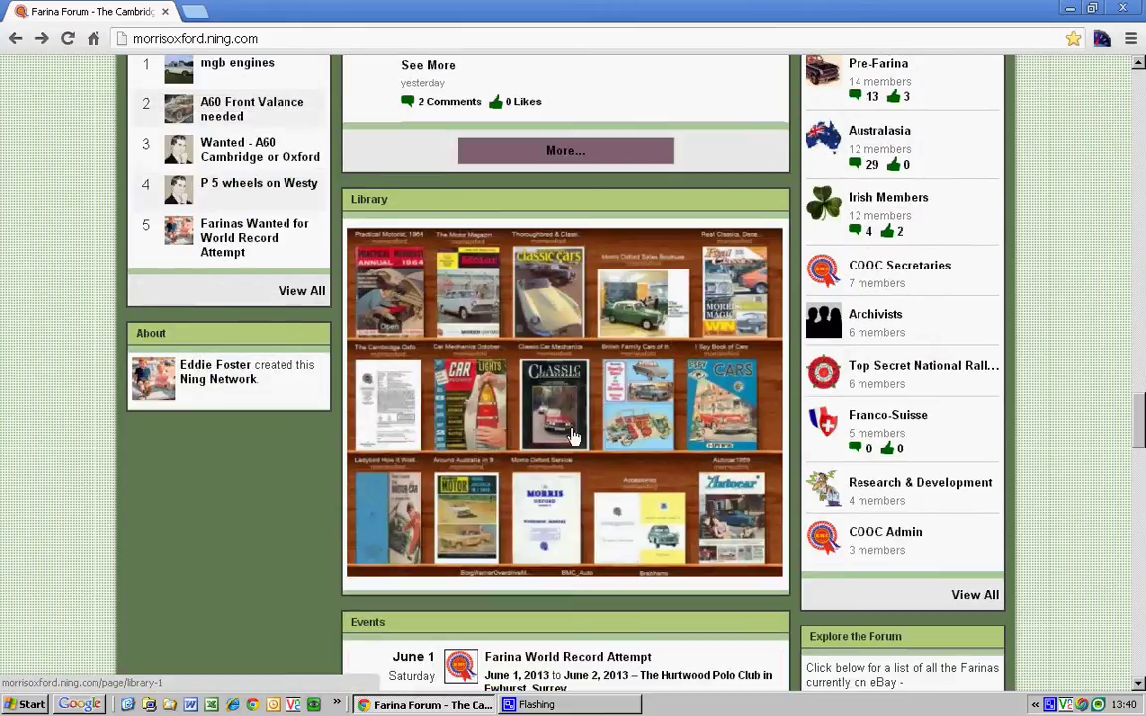
{"action": "left_click", "coordinate": [560, 418]}
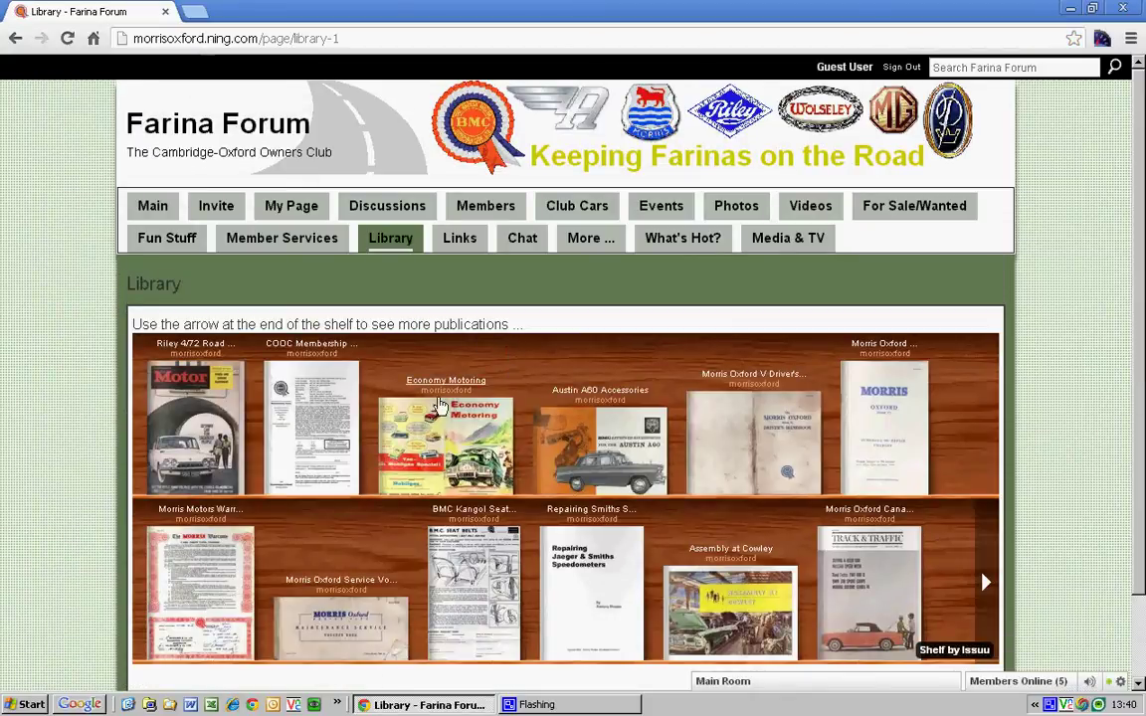
Browse the Library shelf, advance it to further publications, and return to the main page.
{"action": "mouse_move", "coordinate": [416, 422]}
{"action": "mouse_move", "coordinate": [187, 422]}
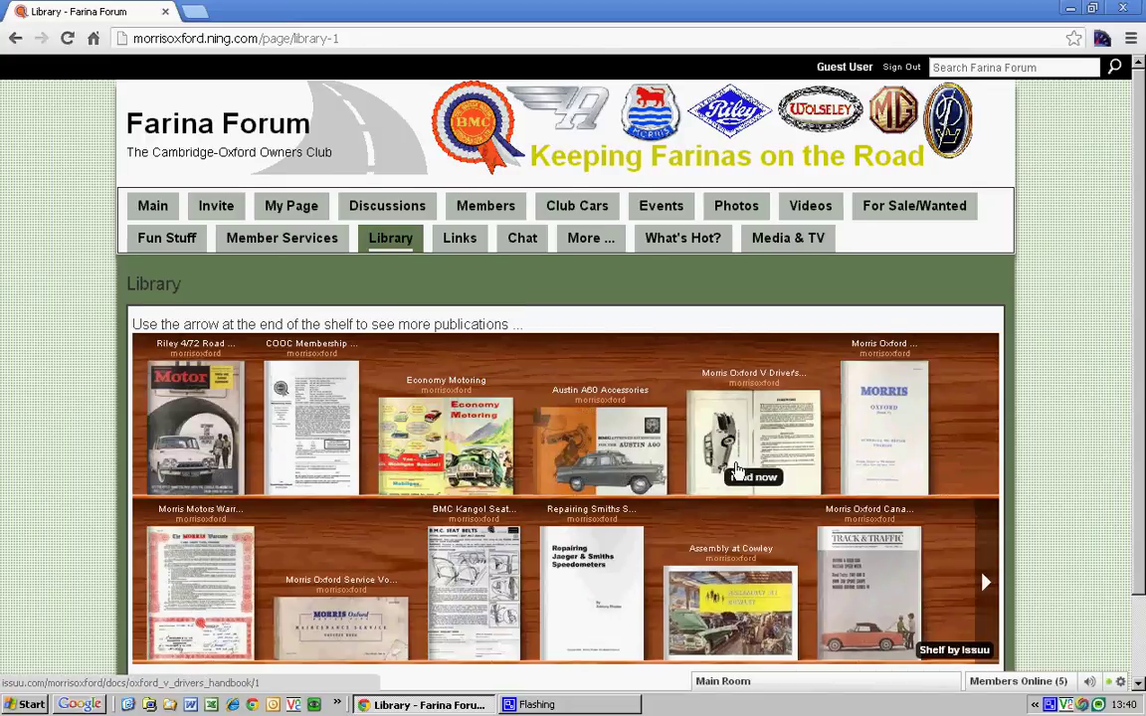
{"action": "scroll", "coordinate": [746, 472], "scroll_direction": "down", "scroll_amount": 1}
{"action": "left_click", "coordinate": [985, 486]}
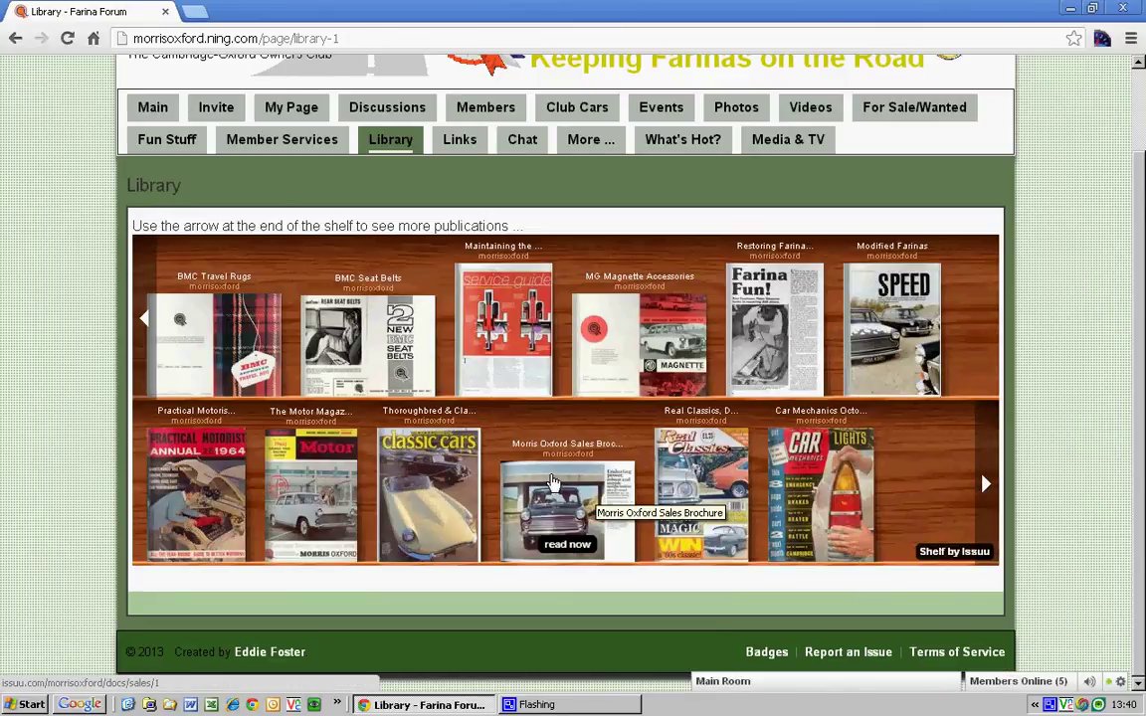
{"action": "left_click", "coordinate": [10, 38]}
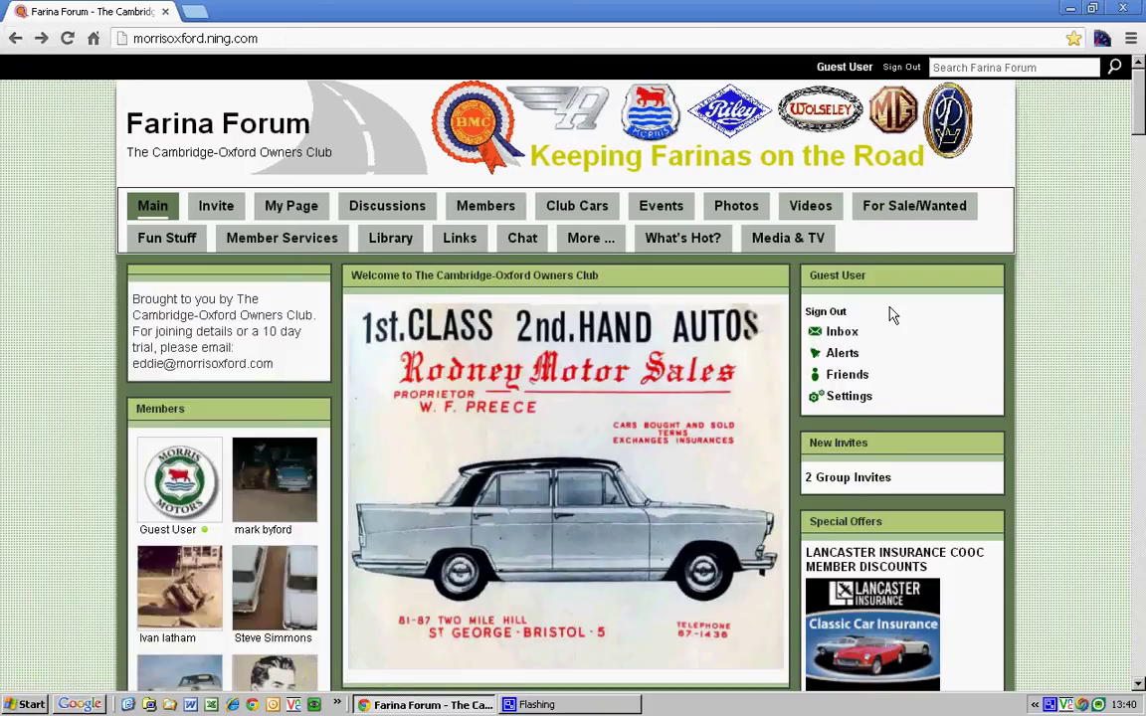
Look through the main page's Events block and open the Farina World Record Attempt event.
{"action": "scroll", "coordinate": [1142, 124], "scroll_direction": "down", "scroll_amount": 10}
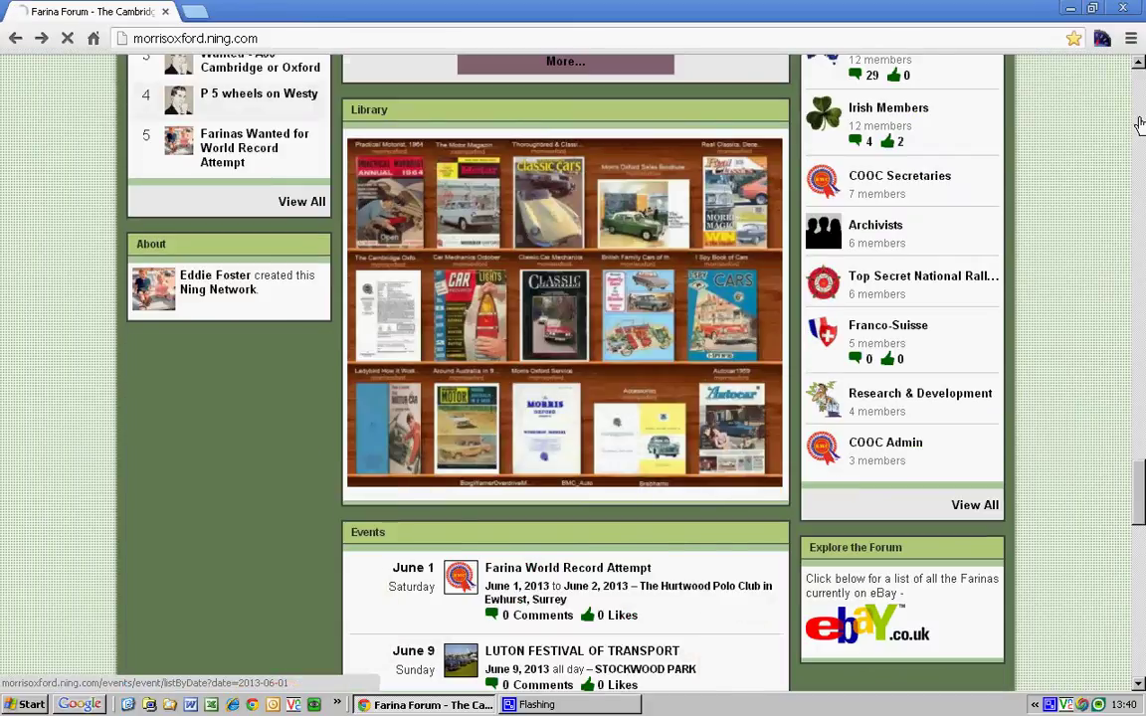
{"action": "scroll", "coordinate": [1141, 120], "scroll_direction": "down", "scroll_amount": 5}
{"action": "scroll", "coordinate": [1091, 249], "scroll_direction": "down", "scroll_amount": 8}
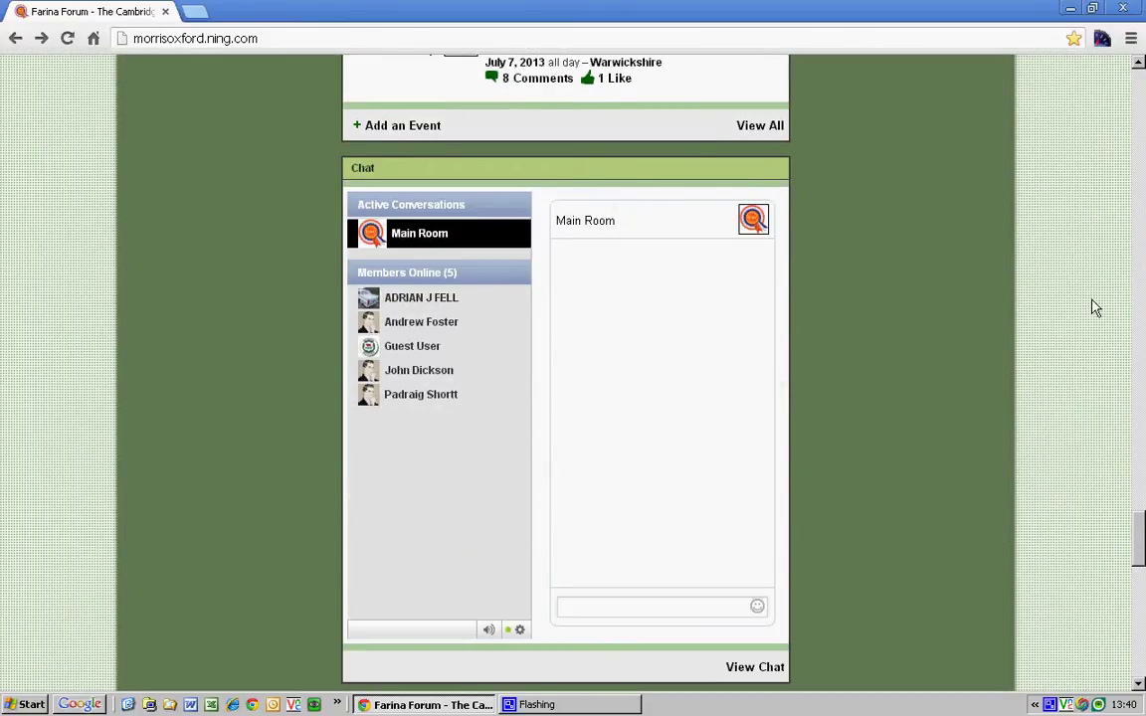
{"action": "scroll", "coordinate": [1094, 307], "scroll_direction": "up", "scroll_amount": 6}
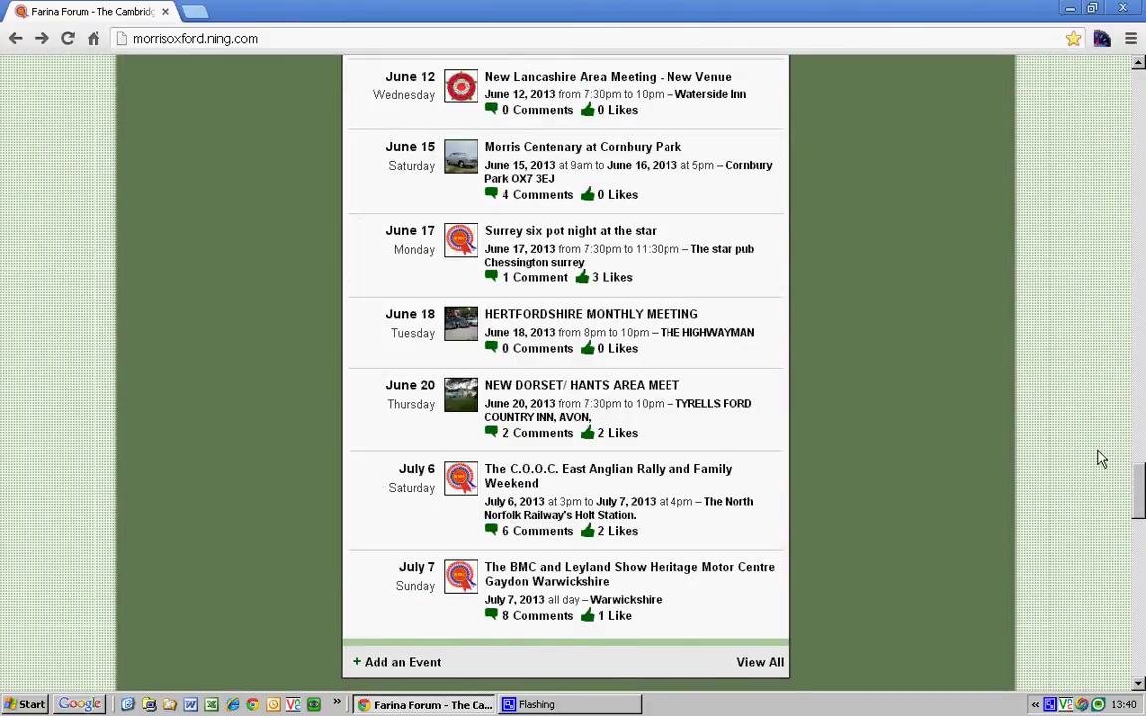
{"action": "scroll", "coordinate": [828, 363], "scroll_direction": "up", "scroll_amount": 8}
{"action": "scroll", "coordinate": [564, 355], "scroll_direction": "down", "scroll_amount": 3}
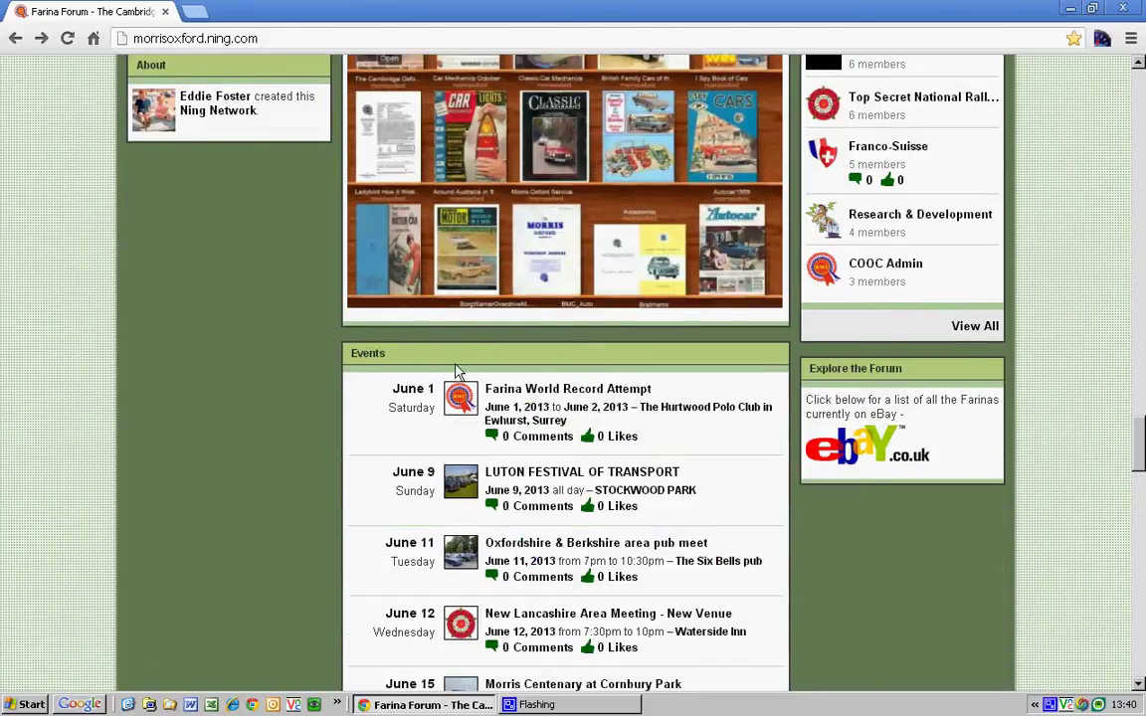
{"action": "scroll", "coordinate": [456, 371], "scroll_direction": "down", "scroll_amount": 1}
{"action": "scroll", "coordinate": [403, 313], "scroll_direction": "down", "scroll_amount": 1}
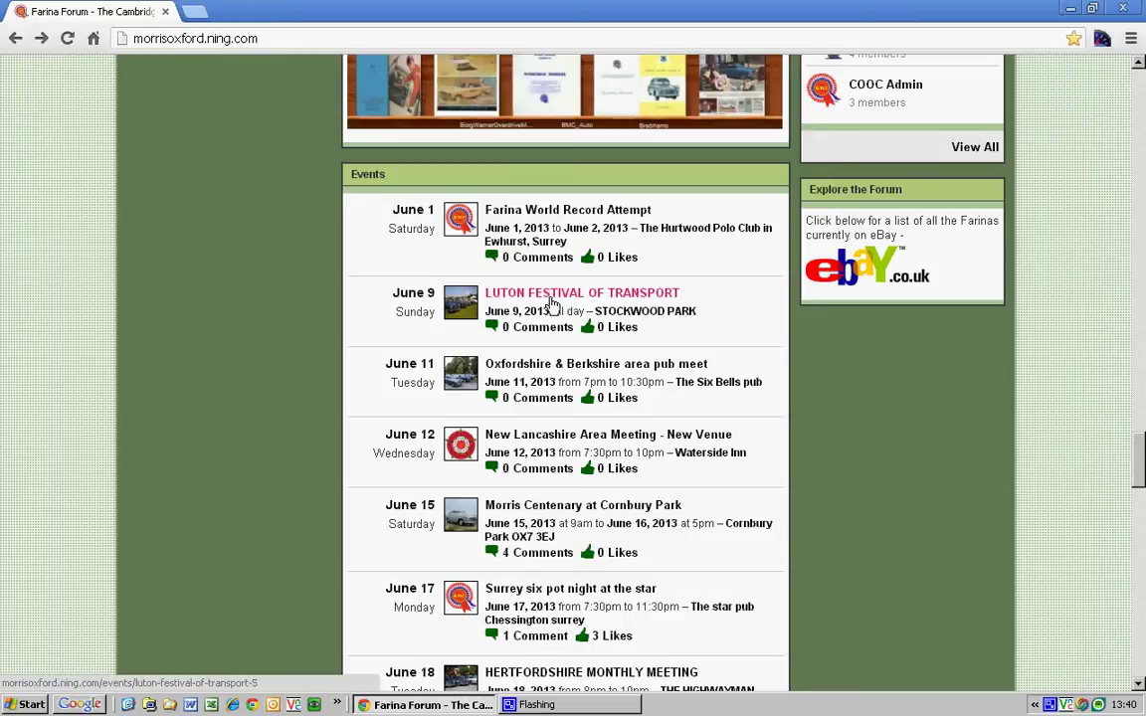
{"action": "scroll", "coordinate": [532, 323], "scroll_direction": "down", "scroll_amount": 1}
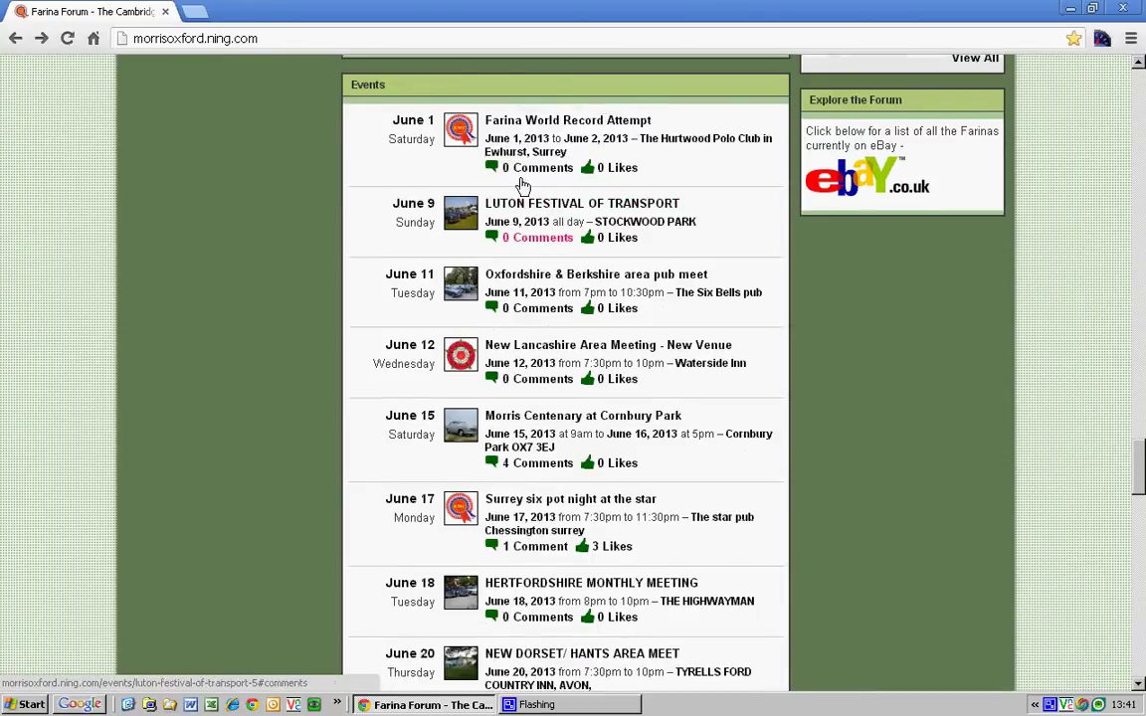
{"action": "left_click", "coordinate": [514, 123]}
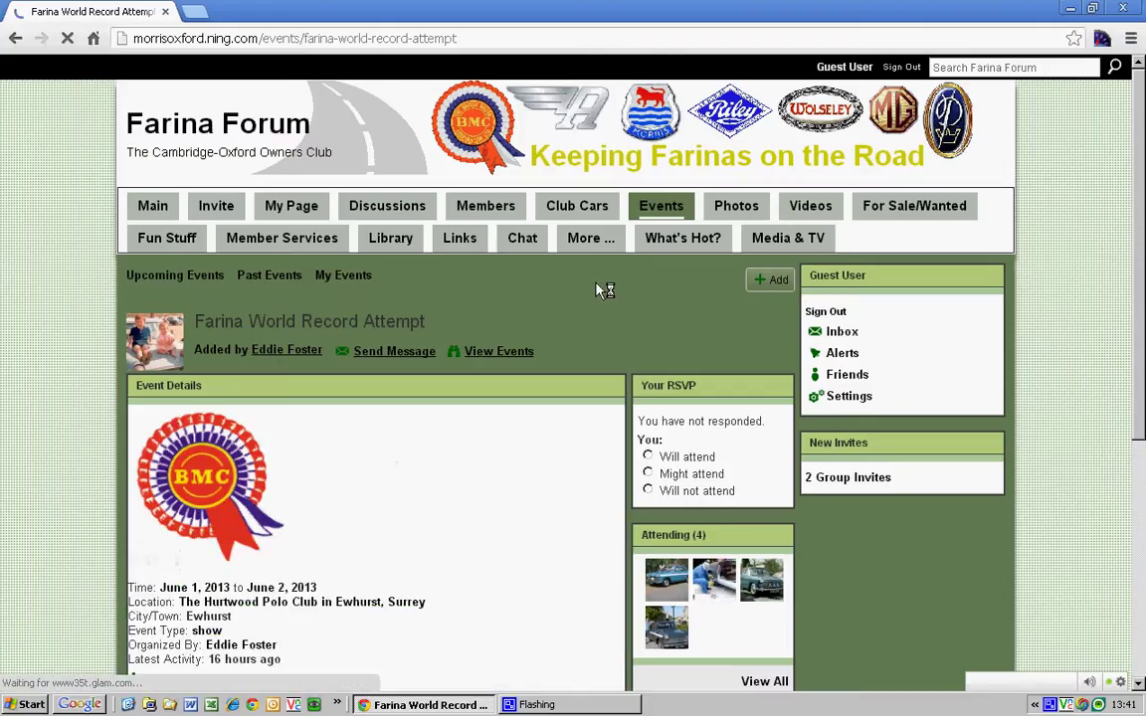
Review the Farina World Record Attempt page, including event details, RSVP options, attendee lists, description and Comment Wall.
{"action": "scroll", "coordinate": [675, 497], "scroll_direction": "down", "scroll_amount": 3}
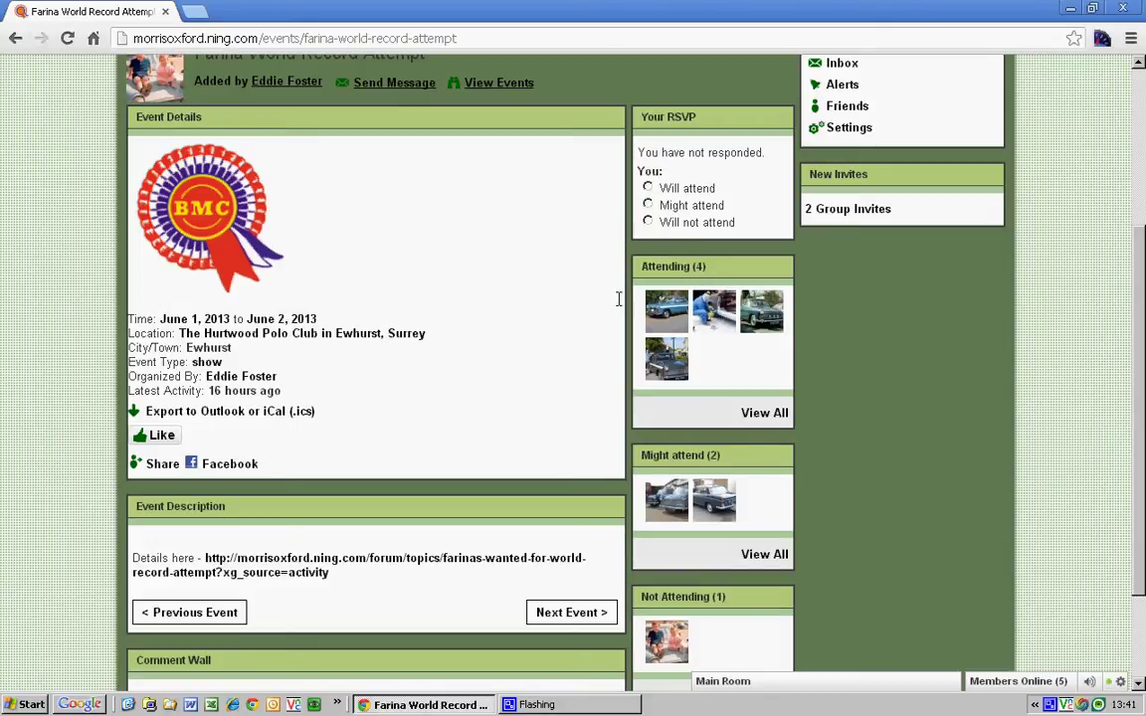
{"action": "scroll", "coordinate": [554, 331], "scroll_direction": "down", "scroll_amount": 3}
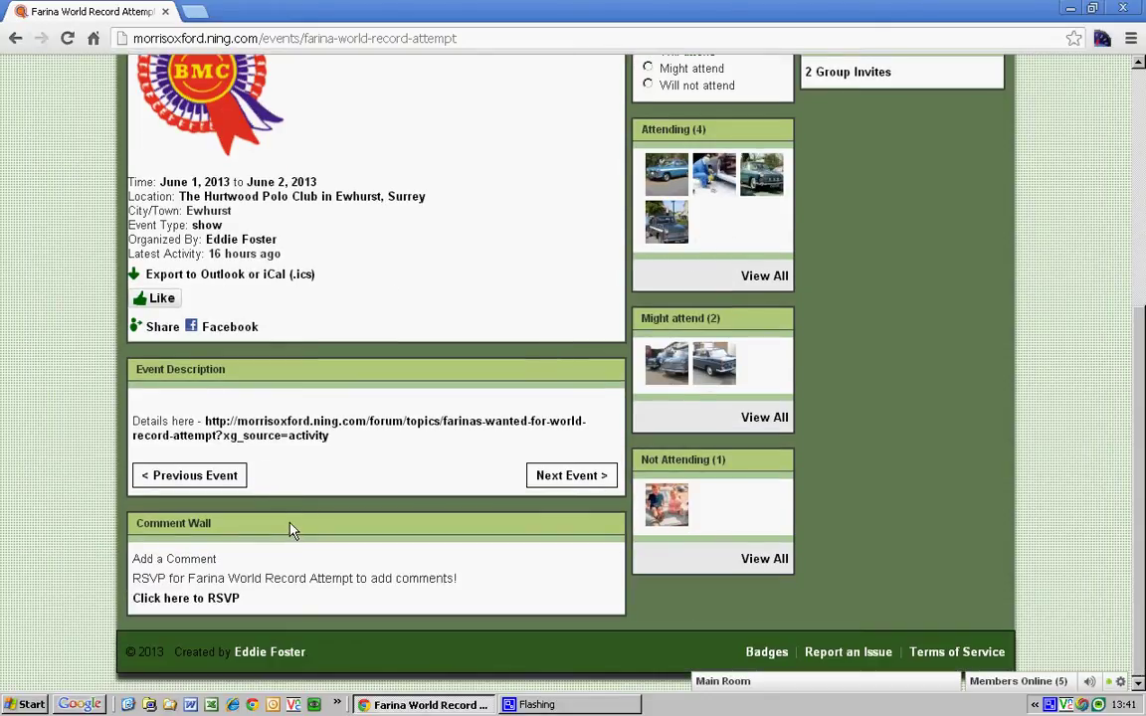
{"action": "scroll", "coordinate": [291, 530], "scroll_direction": "up", "scroll_amount": 9}
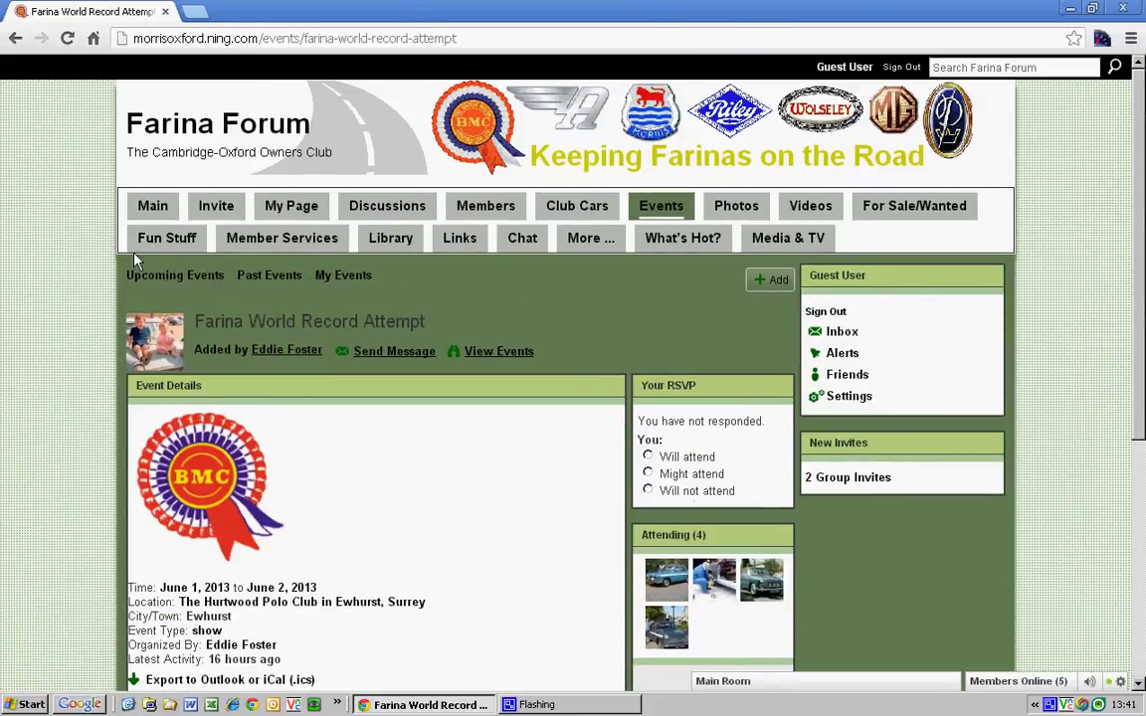
Return to the main page and send "Hello - anyone here?" to the Main Room in the Chat block.
{"action": "left_click", "coordinate": [152, 211]}
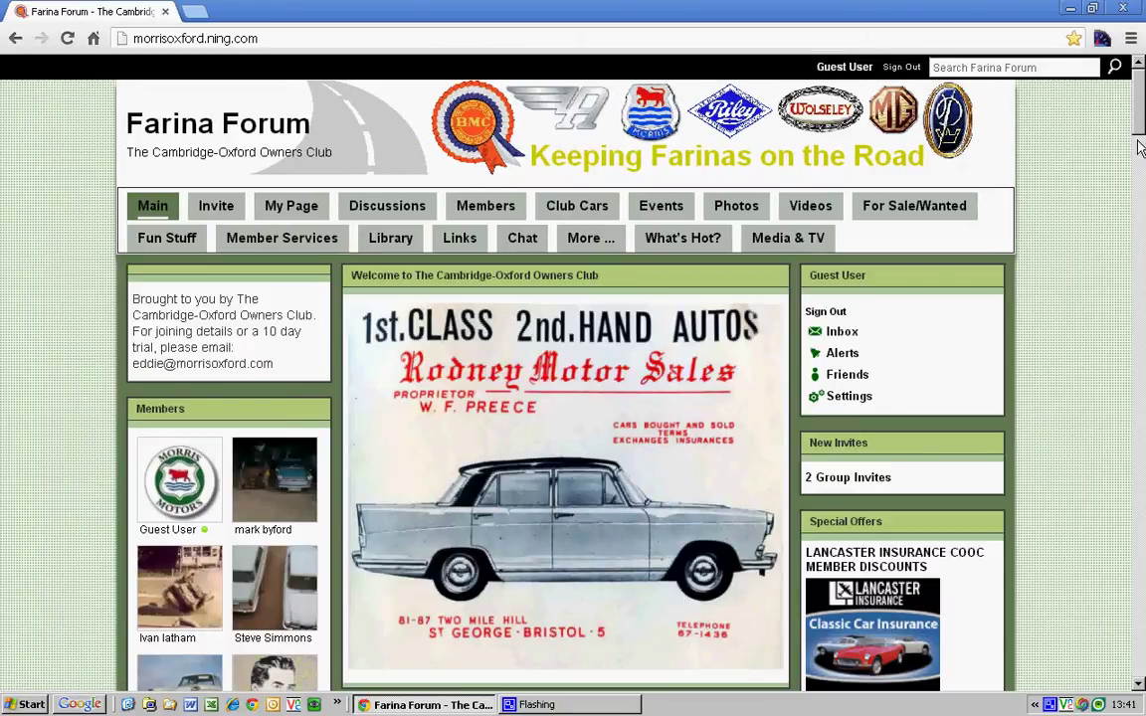
{"action": "scroll", "coordinate": [1140, 159], "scroll_direction": "down", "scroll_amount": 10}
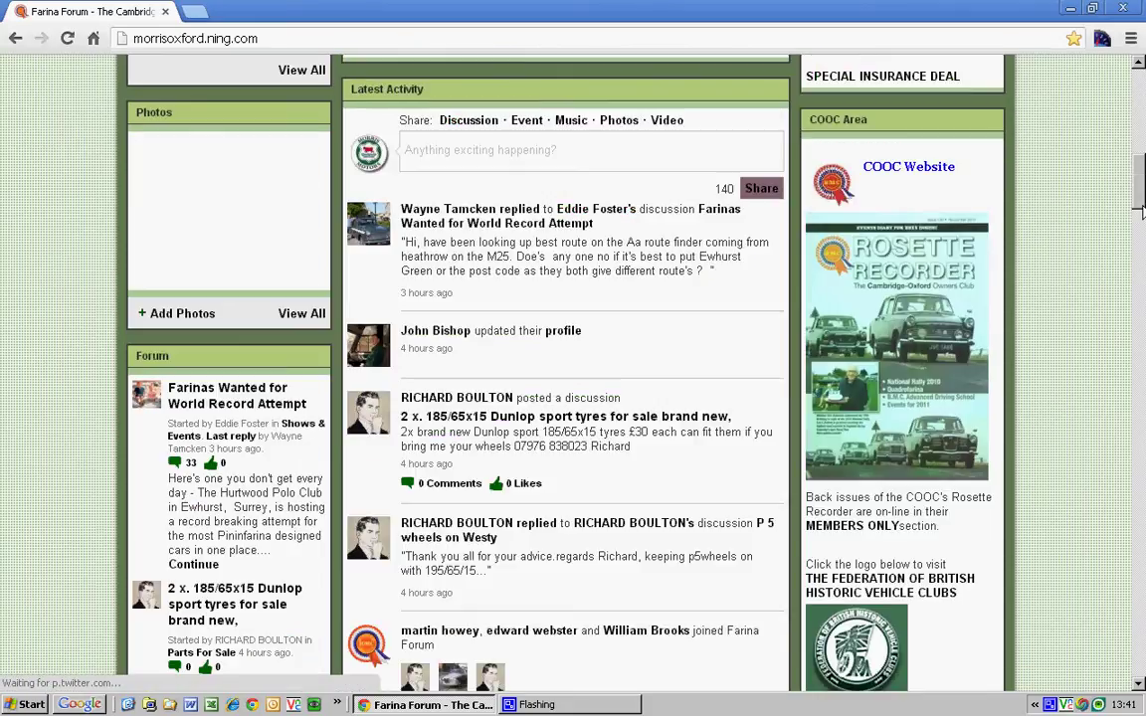
{"action": "left_click_drag", "start_coordinate": [1143, 212], "coordinate": [1112, 563]}
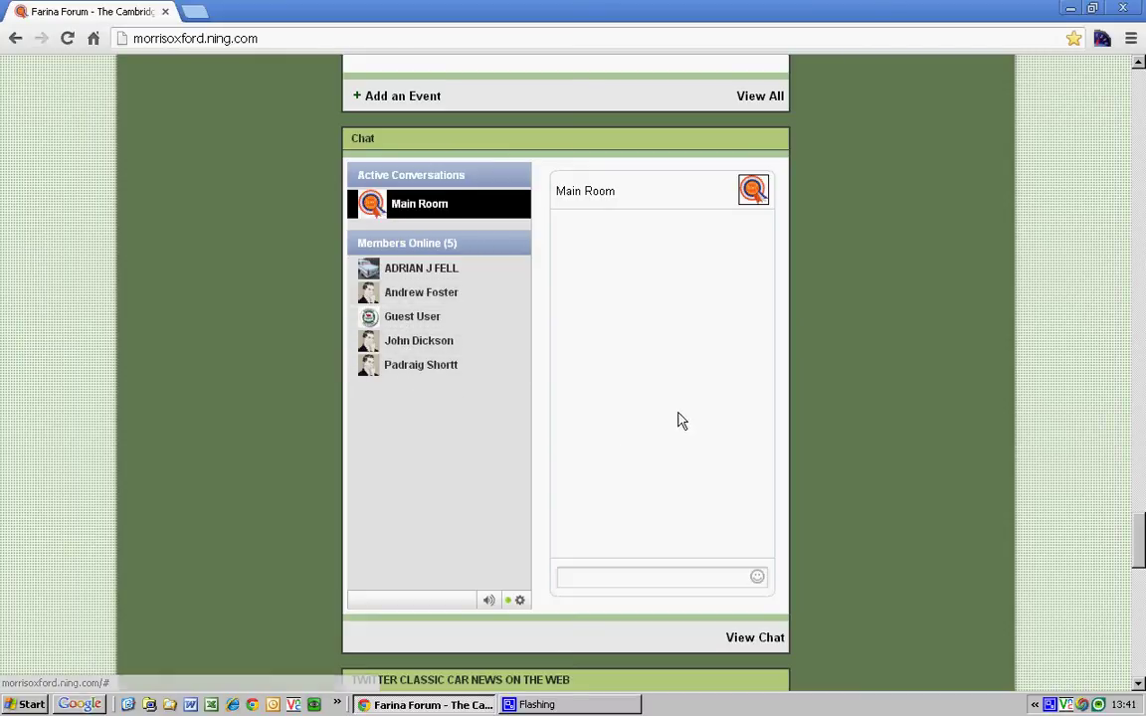
{"action": "left_click", "coordinate": [666, 581]}
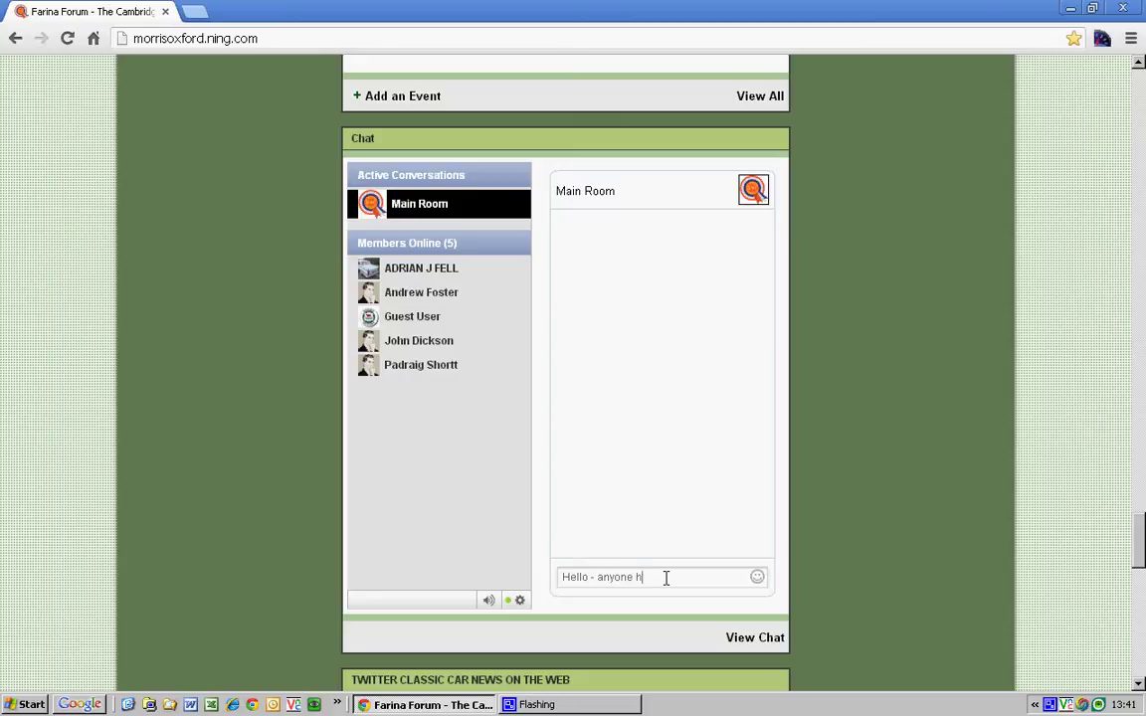
{"action": "type", "text": "Hello - anyone here?"}
{"action": "key", "text": "Return"}
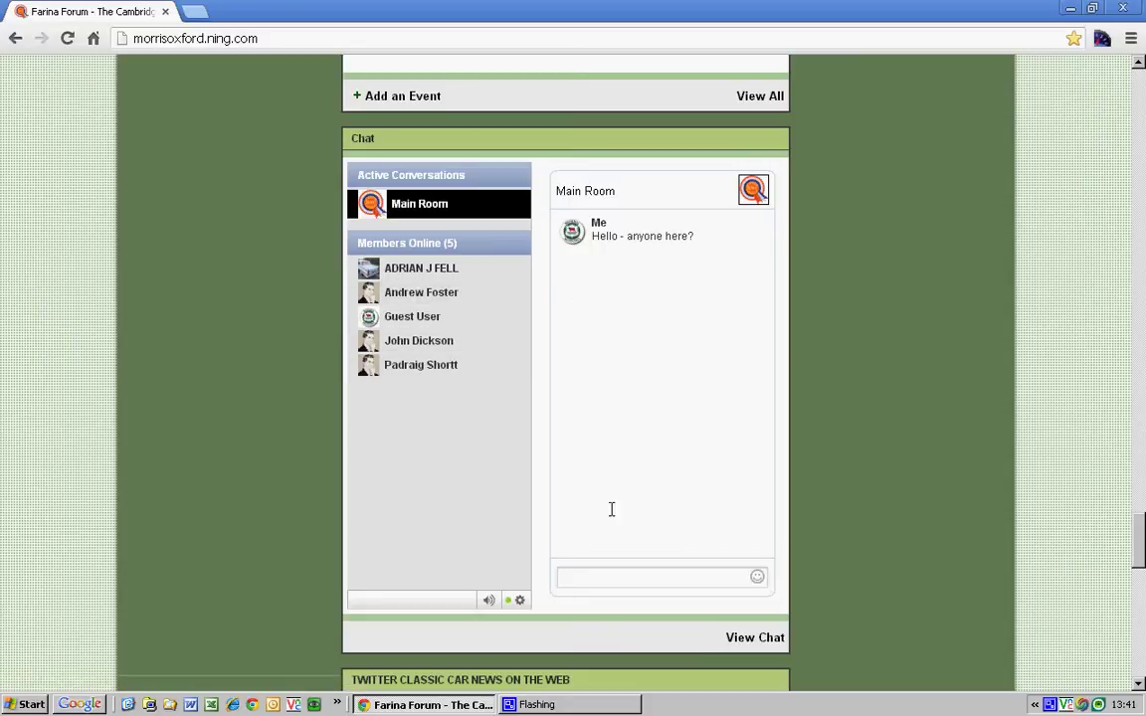
{"action": "left_click", "coordinate": [592, 586]}
Browse the Twitter Classic Car News on the Web block, including the HeritageMotorCentre tweets.
{"action": "scroll", "coordinate": [883, 414], "scroll_direction": "down", "scroll_amount": 5}
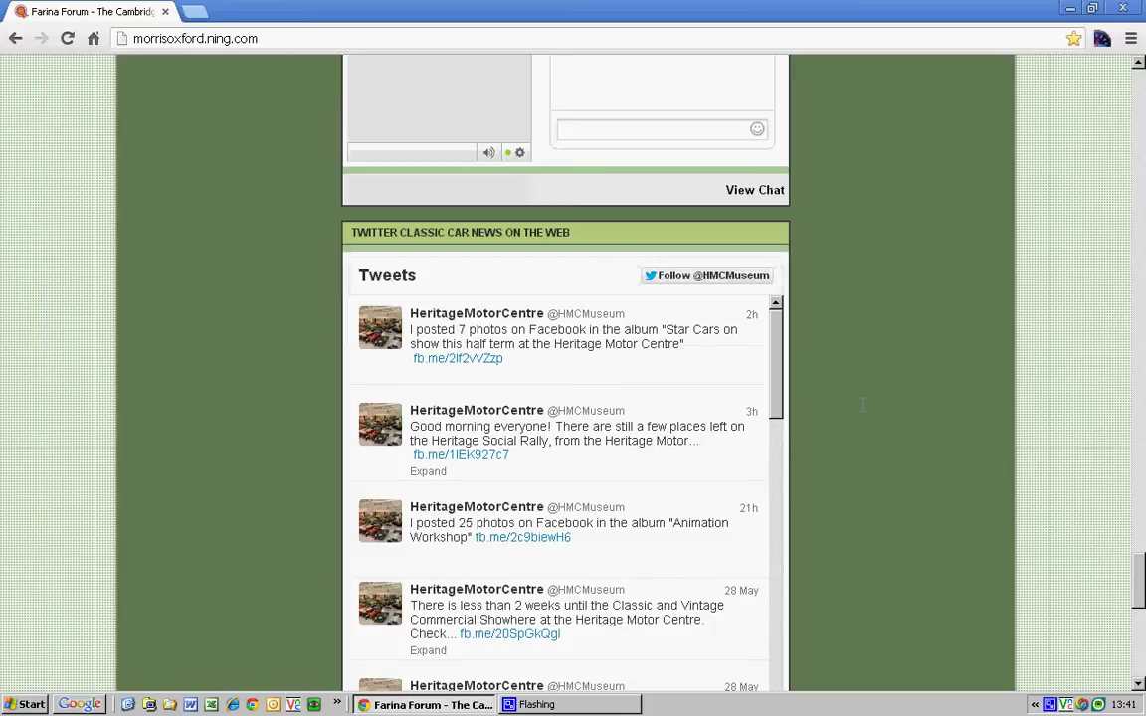
{"action": "scroll", "coordinate": [557, 418], "scroll_direction": "down", "scroll_amount": 4}
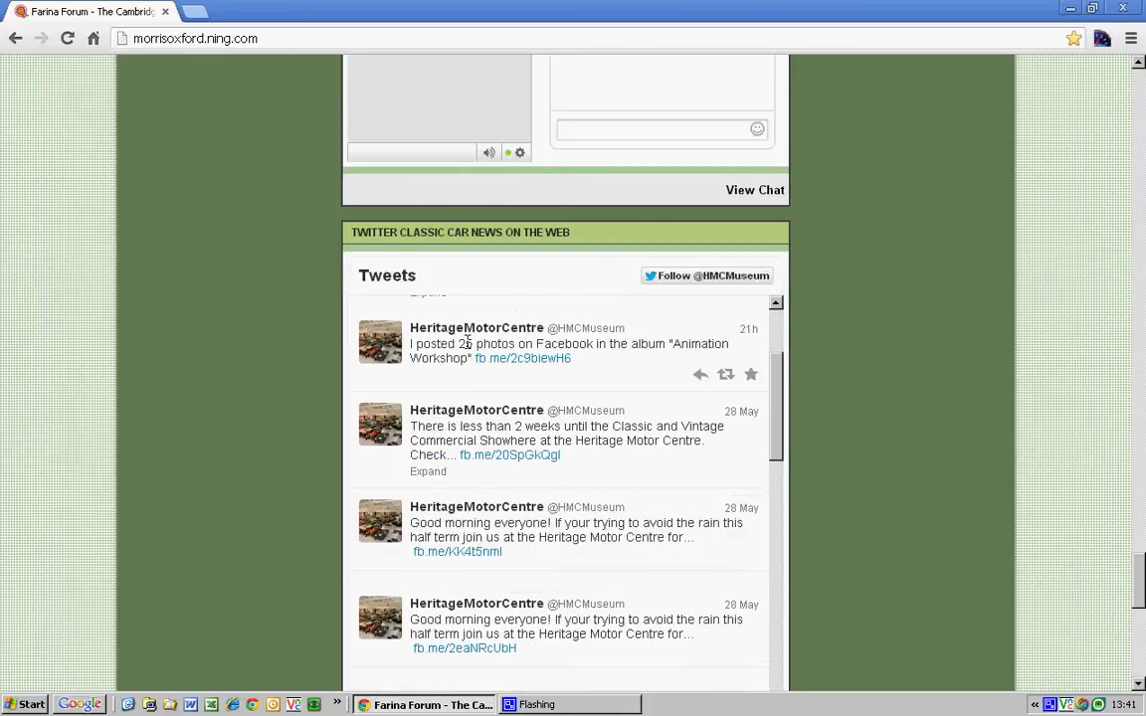
{"action": "scroll", "coordinate": [1135, 565], "scroll_direction": "down", "scroll_amount": 3}
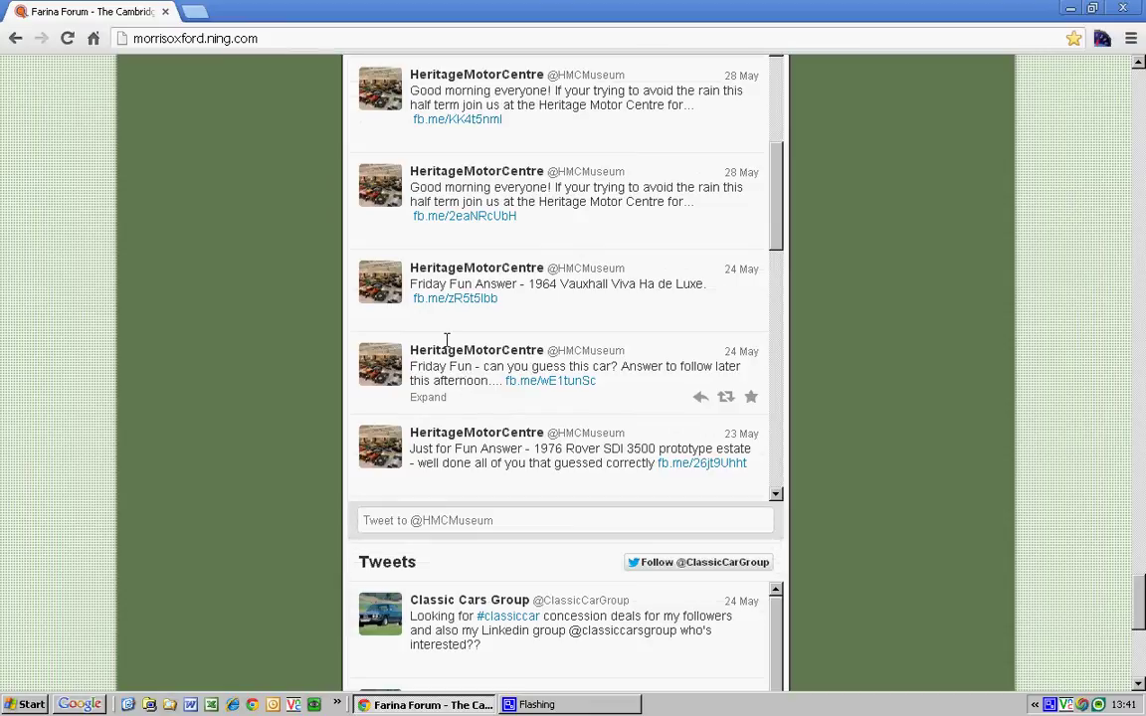
Look through the older HeritageMotorCentre tweets and the Classic Cars Group tweets, and return to the start of the main page.
{"action": "scroll", "coordinate": [448, 340], "scroll_direction": "down", "scroll_amount": 1}
{"action": "scroll", "coordinate": [562, 633], "scroll_direction": "down", "scroll_amount": 1}
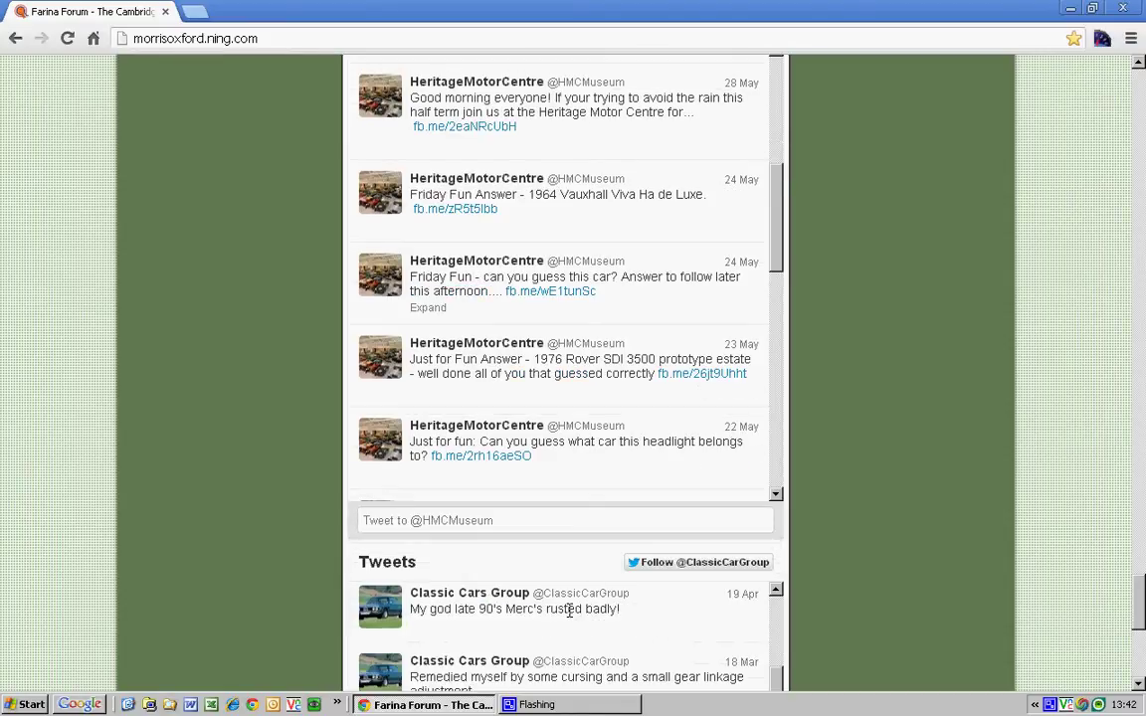
{"action": "scroll", "coordinate": [1132, 607], "scroll_direction": "down", "scroll_amount": 5}
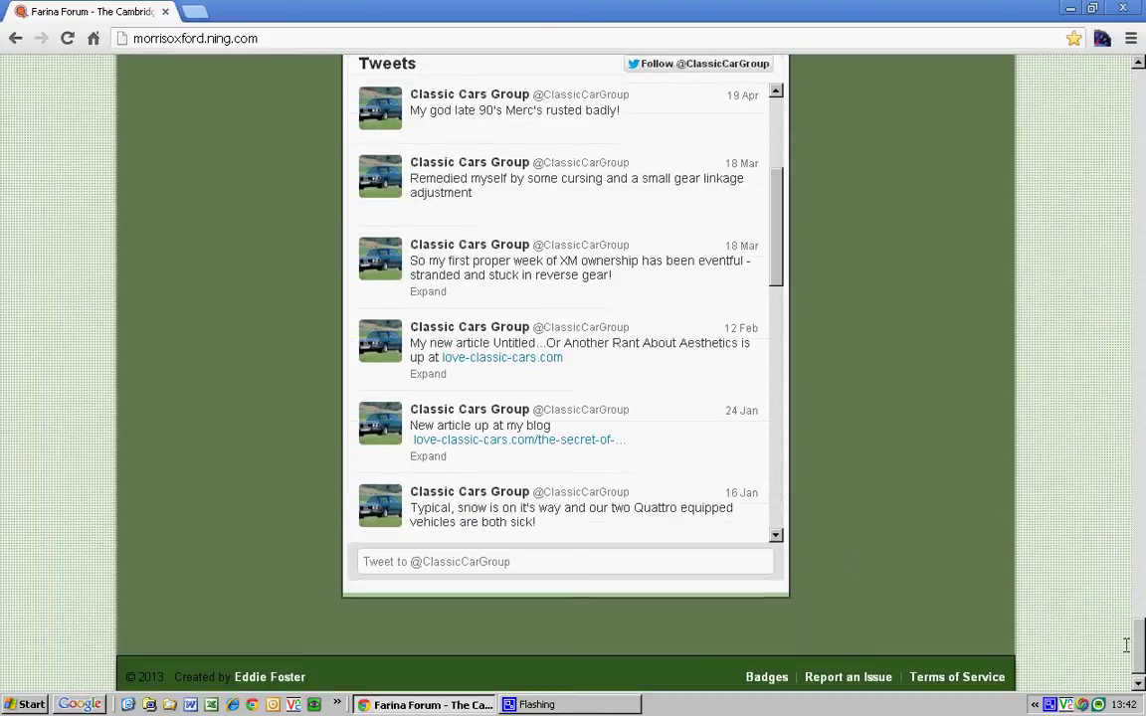
{"action": "scroll", "coordinate": [1125, 614], "scroll_direction": "up", "scroll_amount": 4}
{"action": "scroll", "coordinate": [1126, 611], "scroll_direction": "down", "scroll_amount": 1}
{"action": "scroll", "coordinate": [1125, 607], "scroll_direction": "up", "scroll_amount": 3}
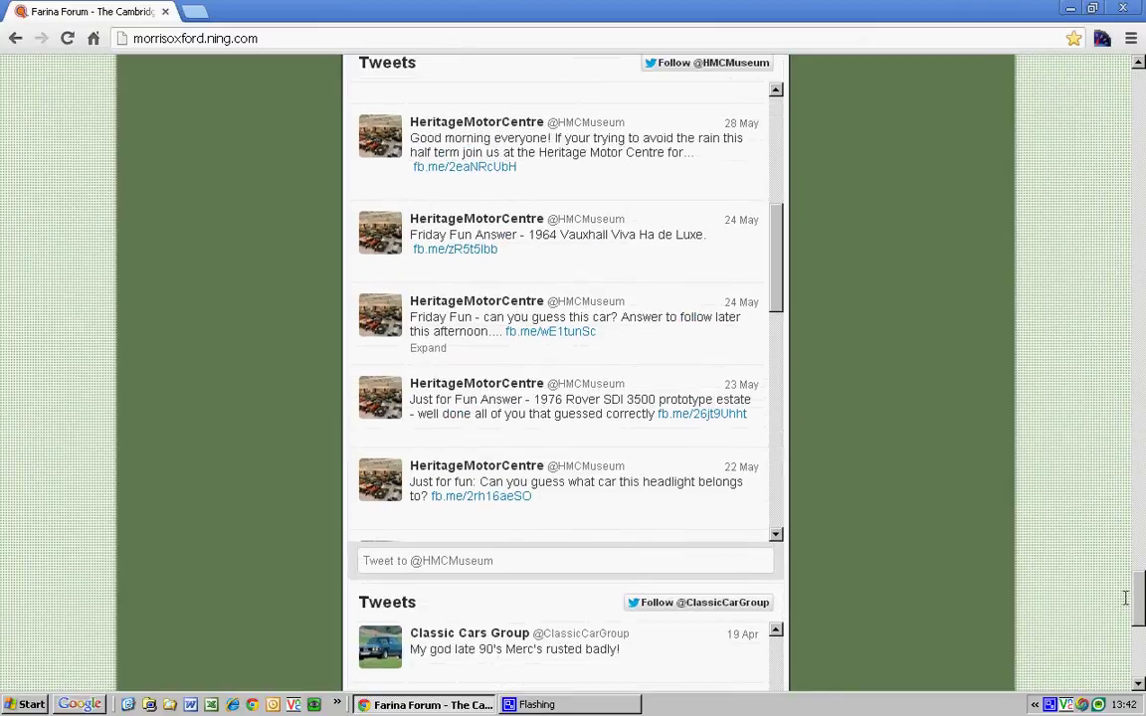
{"action": "left_click_drag", "start_coordinate": [1132, 590], "coordinate": [1094, 69]}
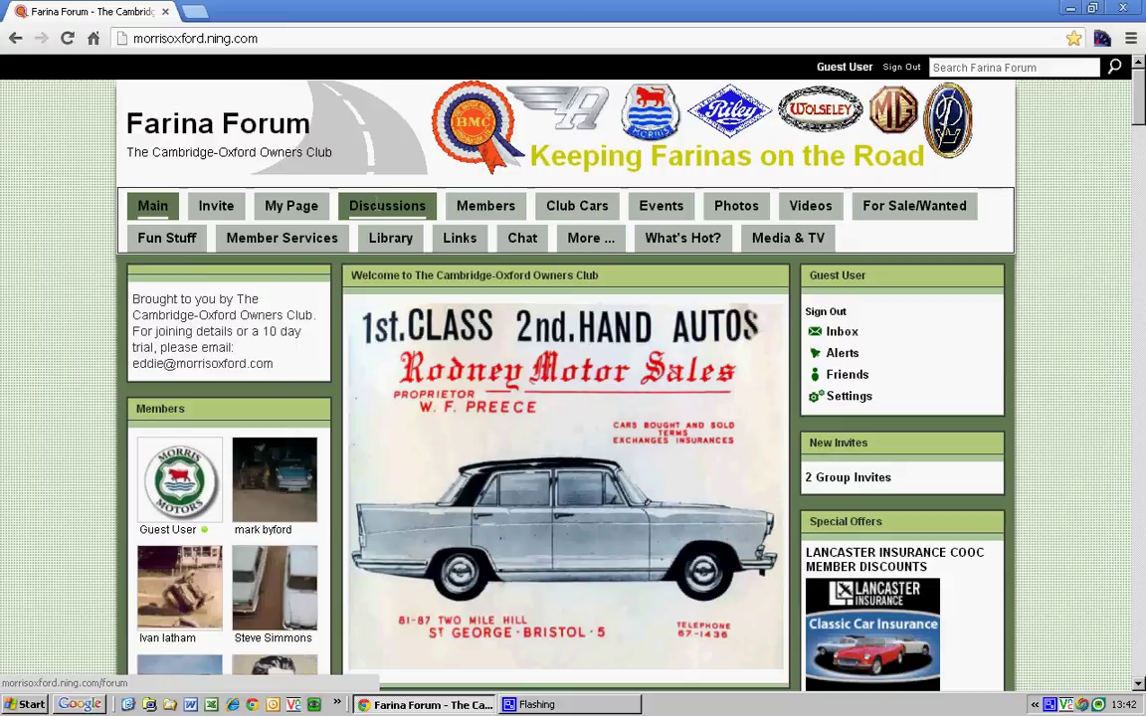
Open the Discussion Forum and look through its featured discussions and category list.
{"action": "left_click", "coordinate": [388, 206]}
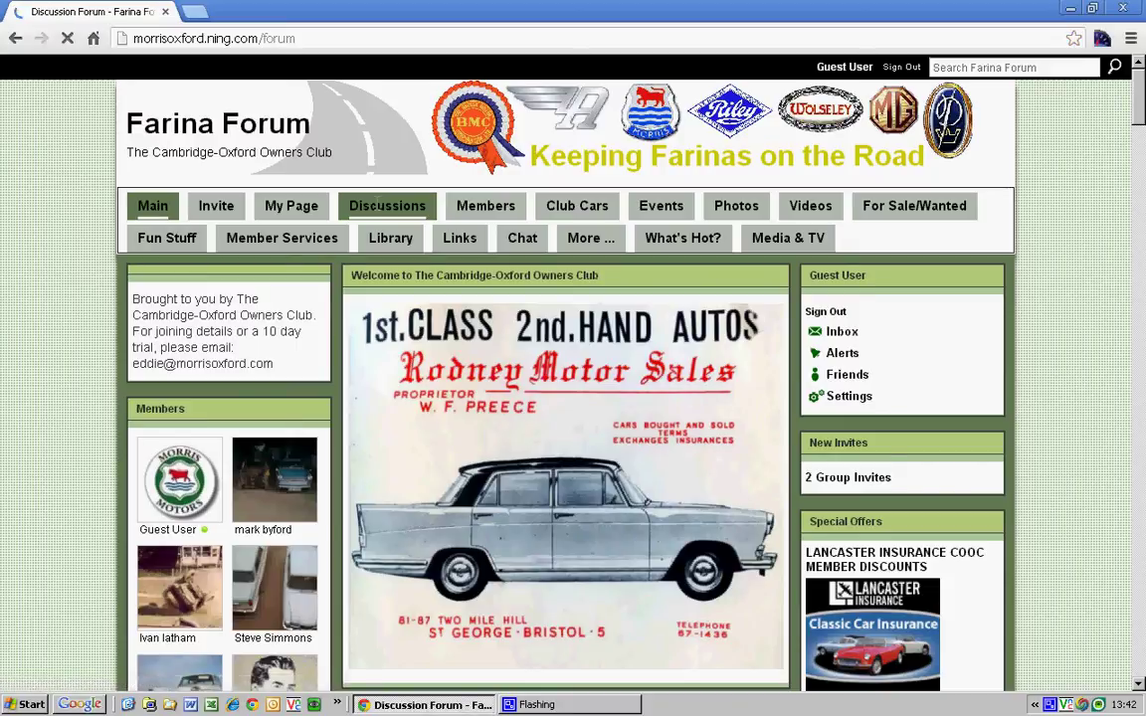
{"action": "scroll", "coordinate": [400, 282], "scroll_direction": "down", "scroll_amount": 5}
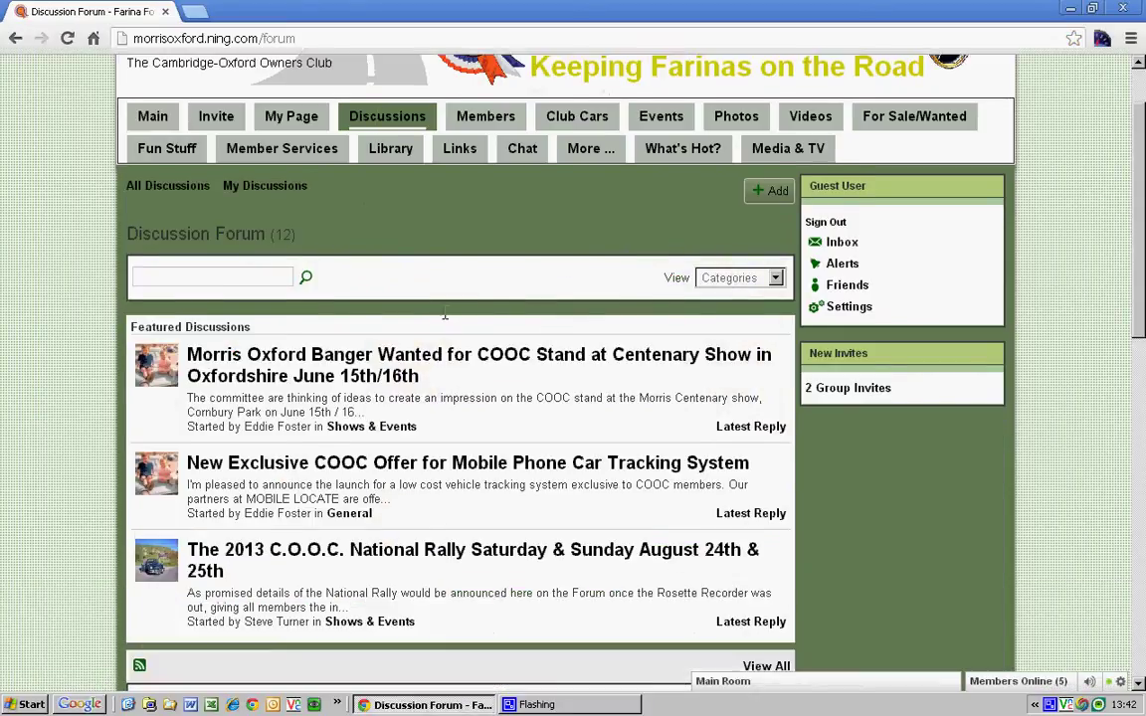
{"action": "scroll", "coordinate": [376, 384], "scroll_direction": "down", "scroll_amount": 2}
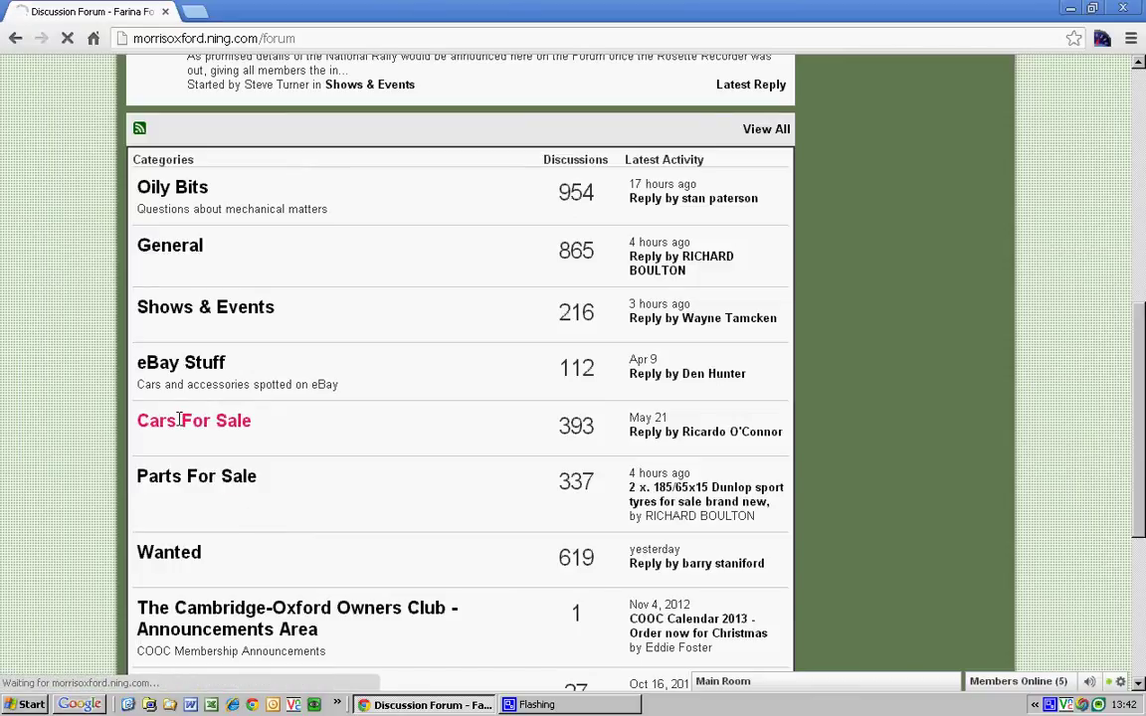
Open the Cars For Sale category and look through its discussions.
{"action": "left_click", "coordinate": [180, 420]}
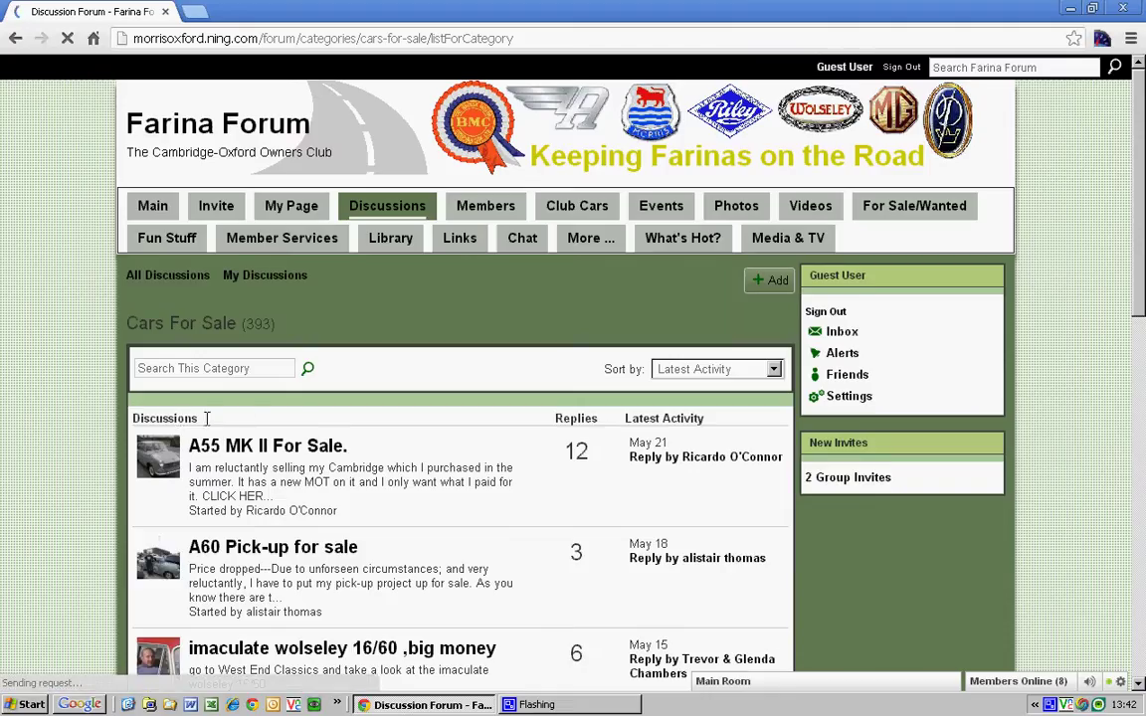
{"action": "scroll", "coordinate": [296, 415], "scroll_direction": "down", "scroll_amount": 2}
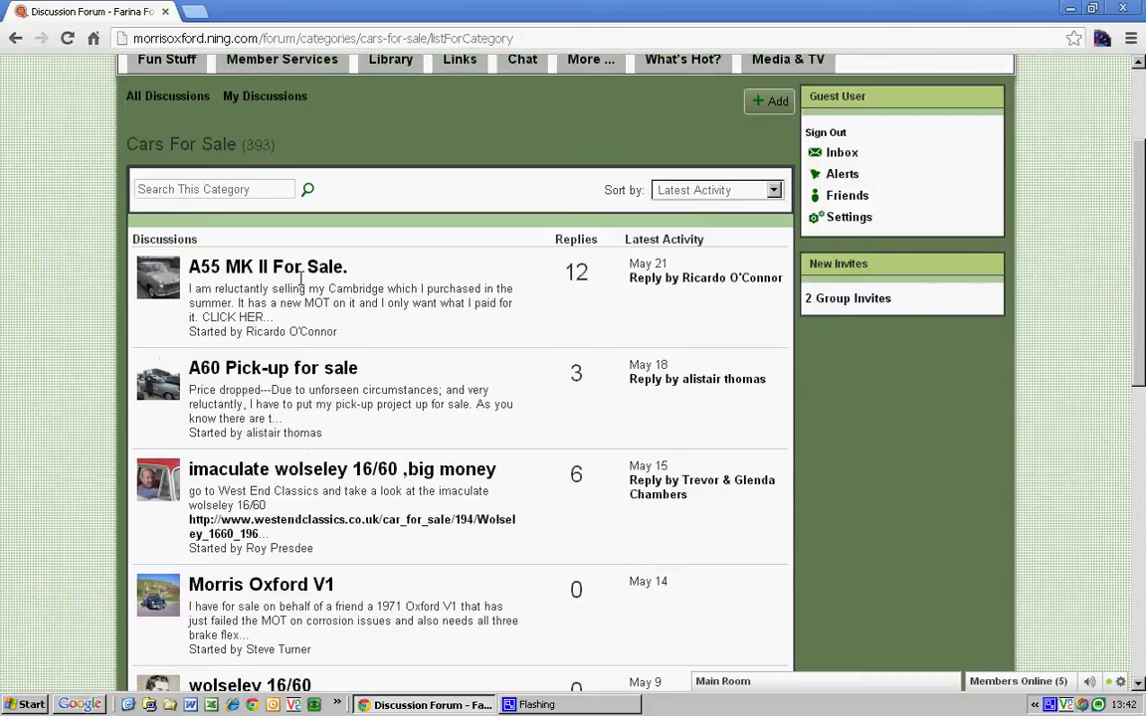
{"action": "scroll", "coordinate": [302, 278], "scroll_direction": "down", "scroll_amount": 1}
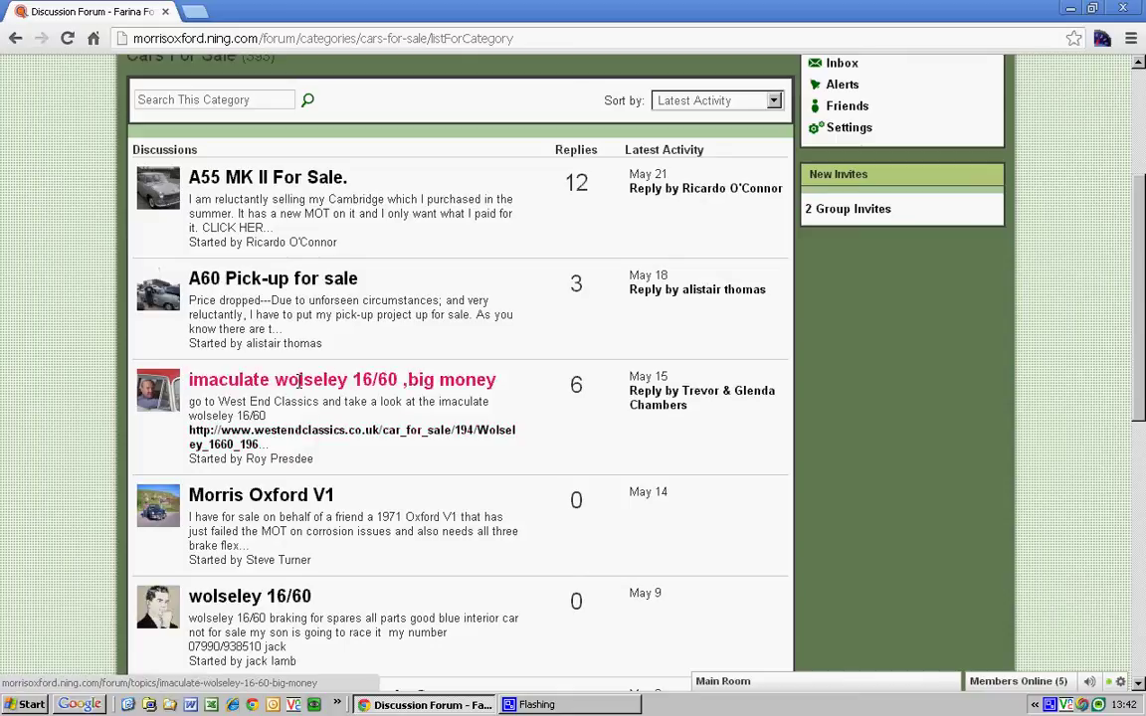
{"action": "scroll", "coordinate": [372, 361], "scroll_direction": "up", "scroll_amount": 3}
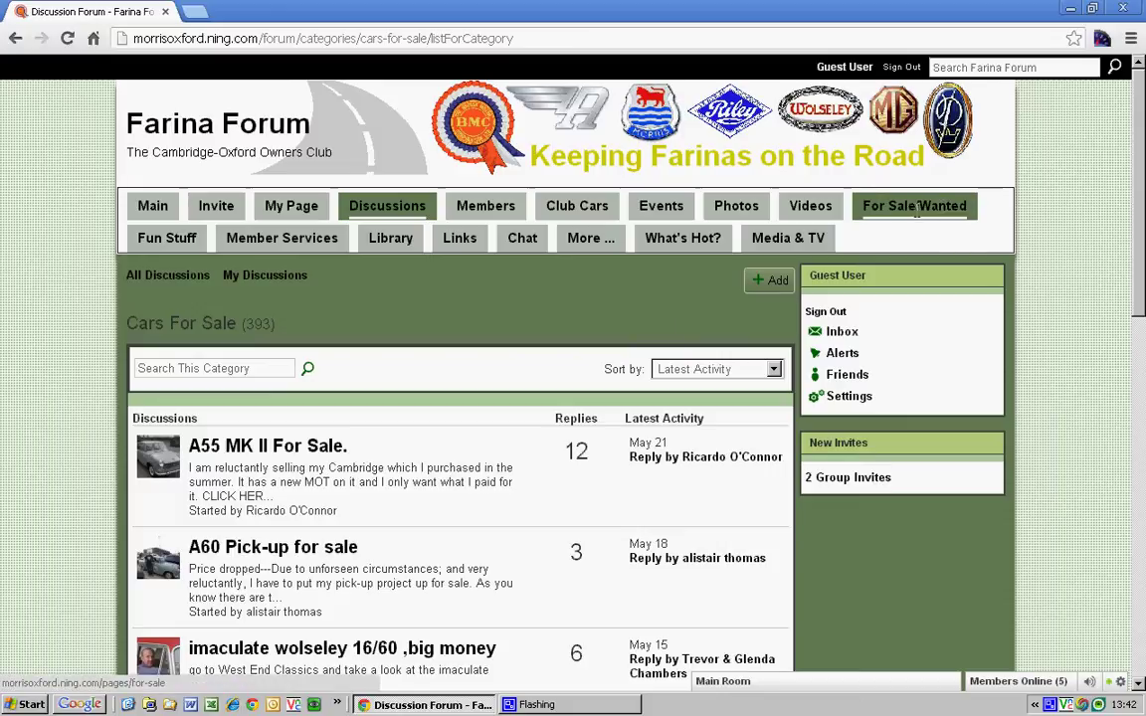
Open the Wanted category from the For Sale/Wanted page and look through its discussions.
{"action": "left_click", "coordinate": [913, 206]}
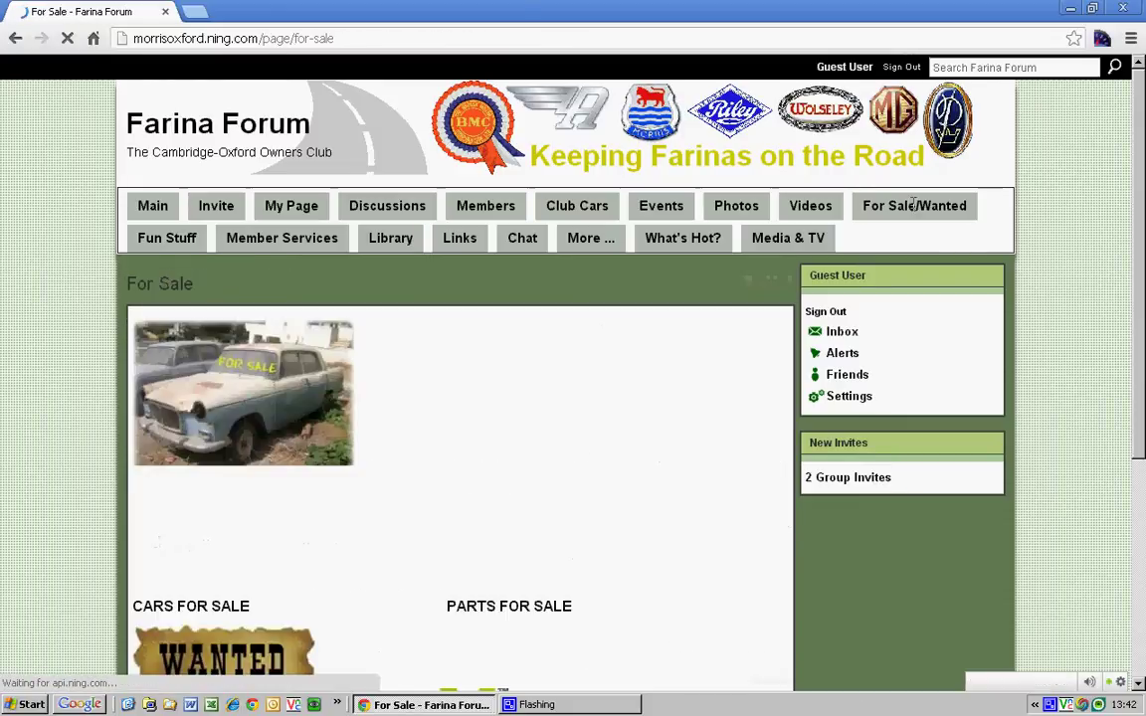
{"action": "scroll", "coordinate": [694, 403], "scroll_direction": "down", "scroll_amount": 3}
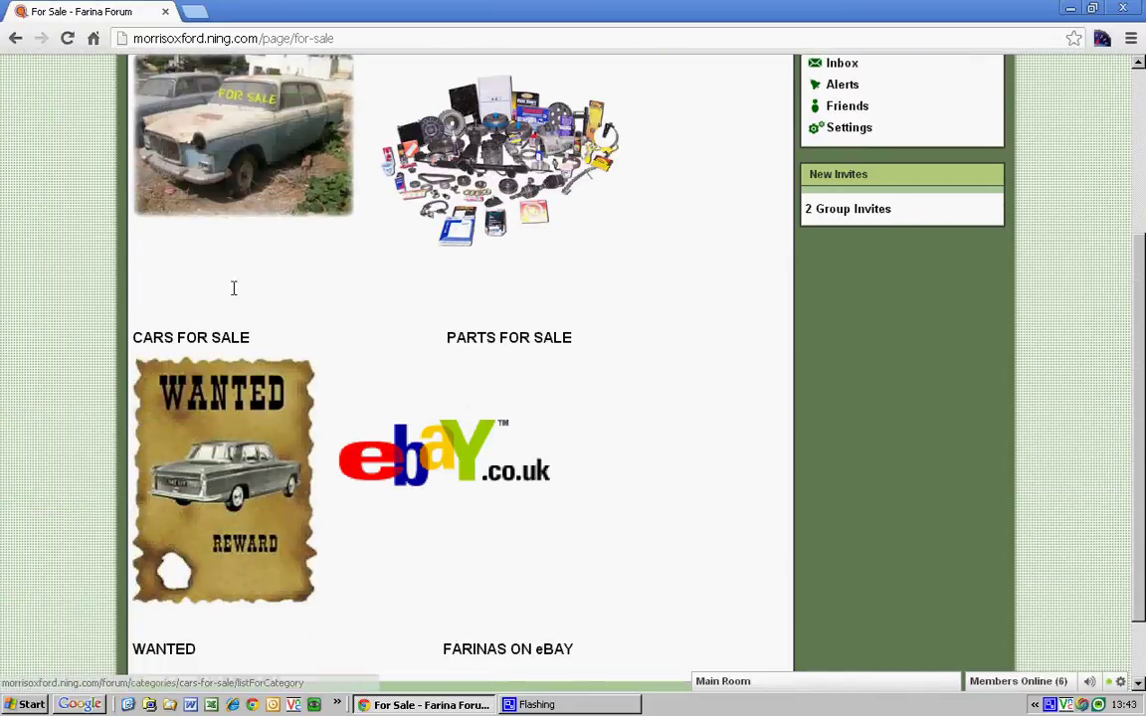
{"action": "left_click", "coordinate": [210, 428]}
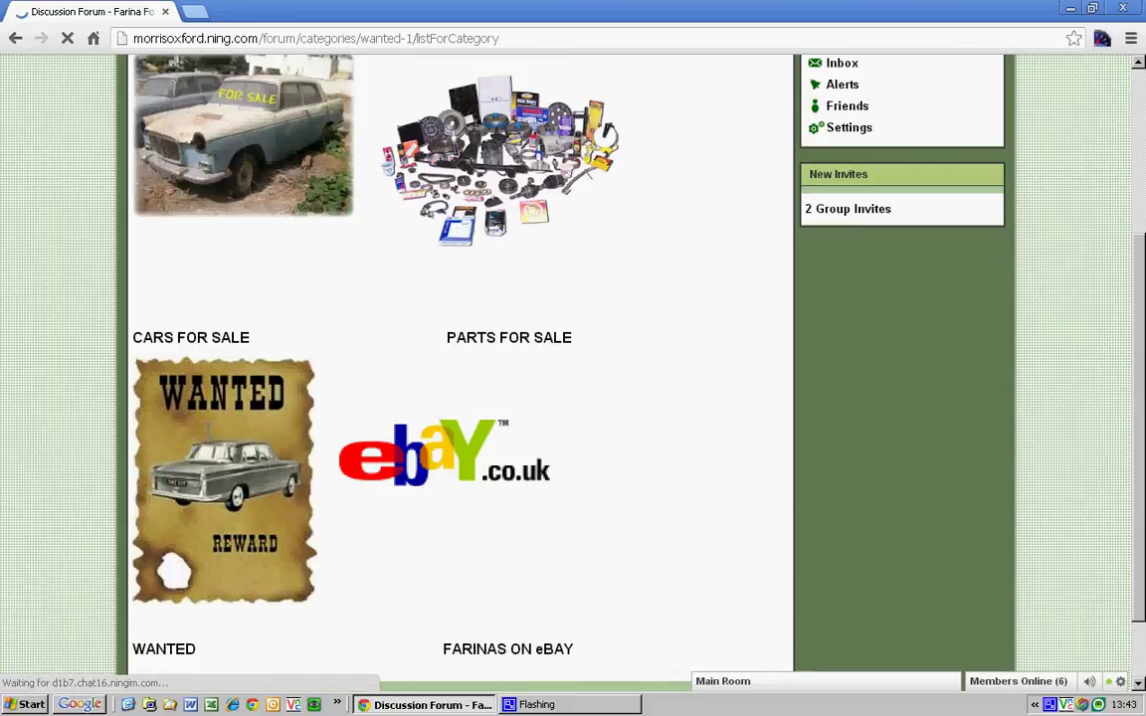
{"action": "scroll", "coordinate": [422, 502], "scroll_direction": "down", "scroll_amount": 4}
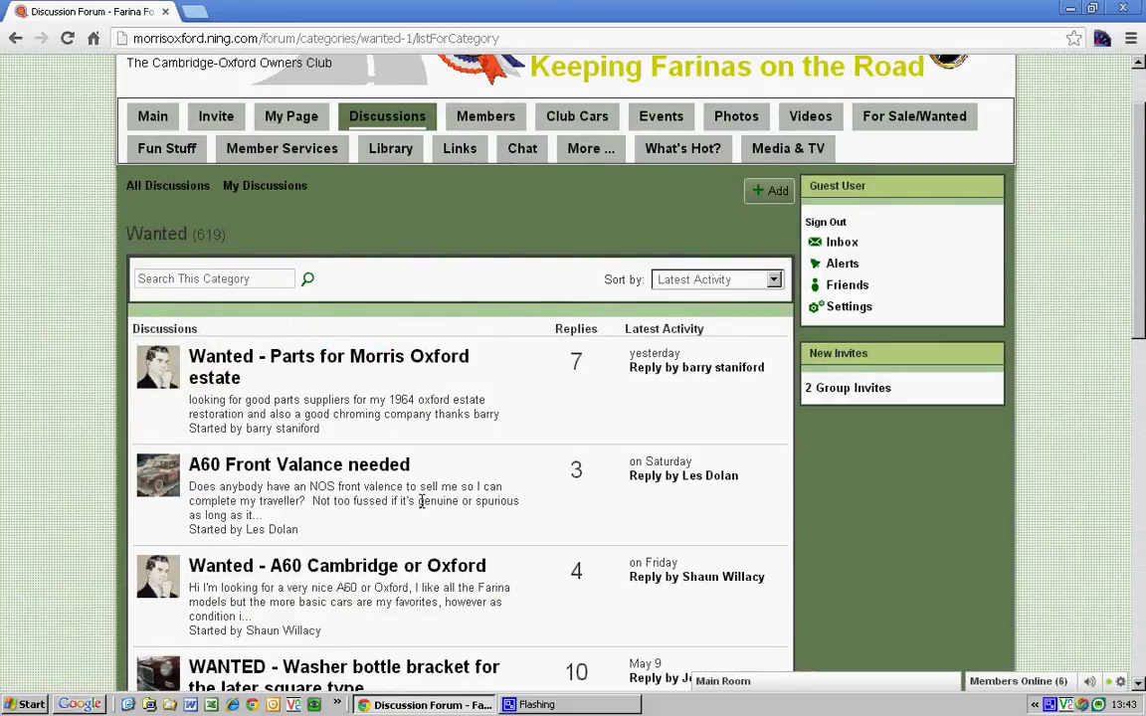
{"action": "scroll", "coordinate": [418, 498], "scroll_direction": "down", "scroll_amount": 2}
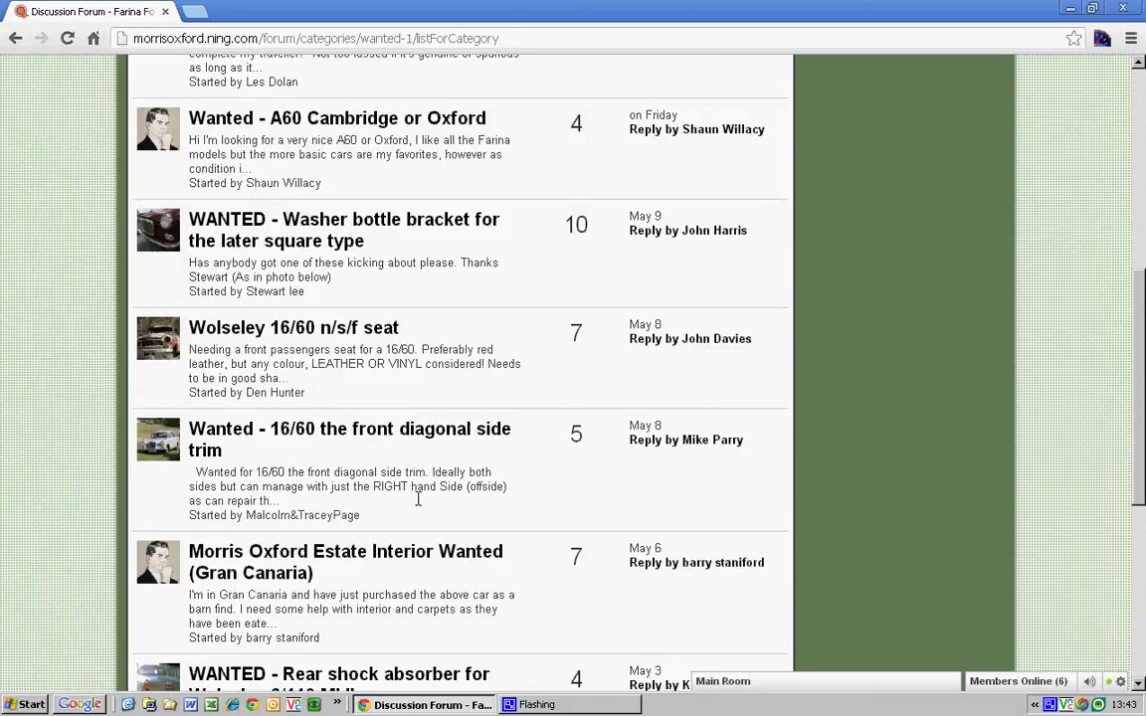
{"action": "scroll", "coordinate": [418, 500], "scroll_direction": "down", "scroll_amount": 3}
{"action": "scroll", "coordinate": [418, 499], "scroll_direction": "up", "scroll_amount": 9}
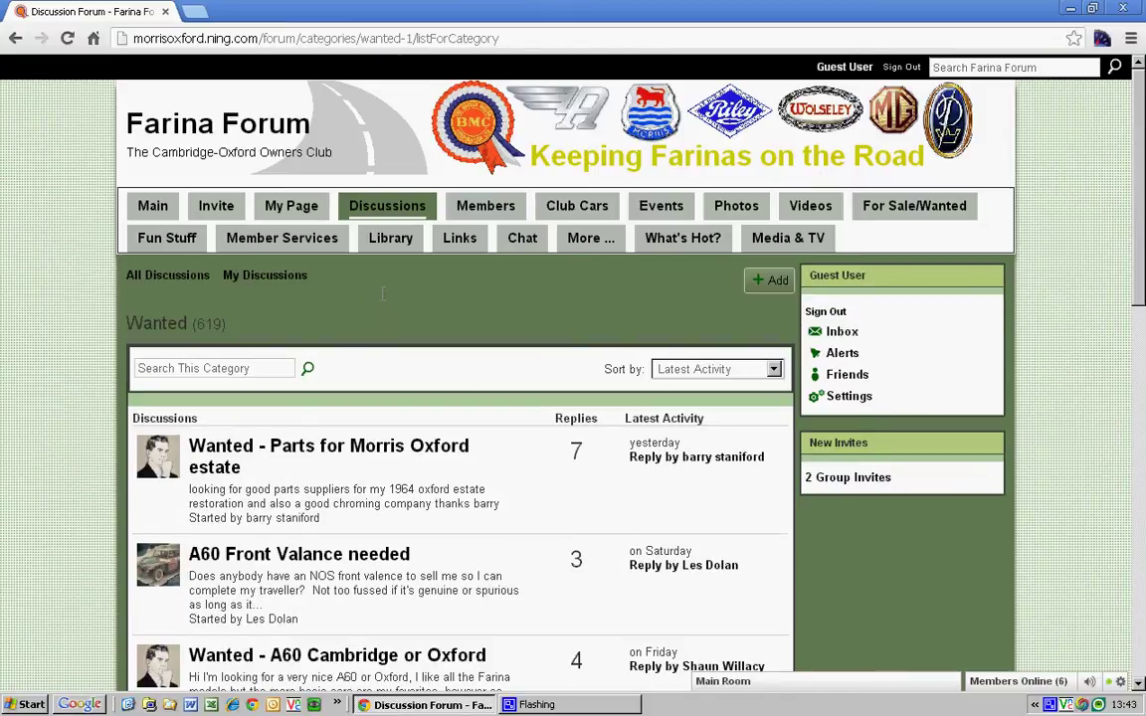
Open the Photos page and look through the Featured Photos and the latest pictures under All Photos.
{"action": "left_click", "coordinate": [727, 205]}
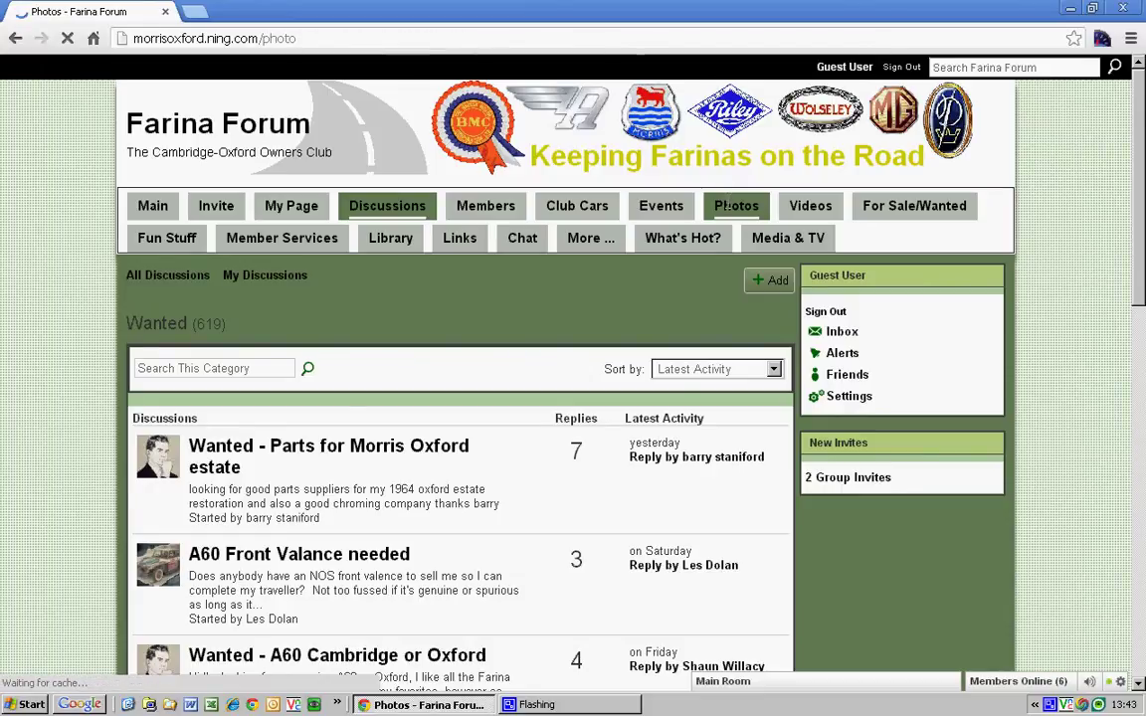
{"action": "scroll", "coordinate": [586, 423], "scroll_direction": "down", "scroll_amount": 2}
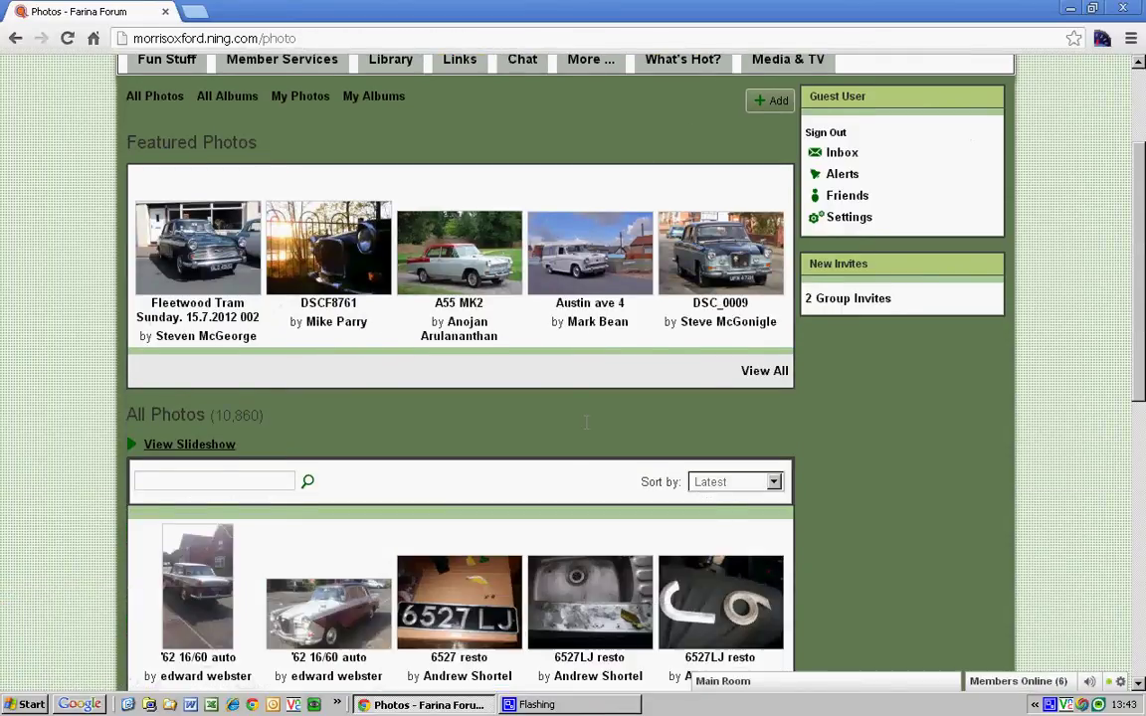
{"action": "scroll", "coordinate": [586, 423], "scroll_direction": "down", "scroll_amount": 5}
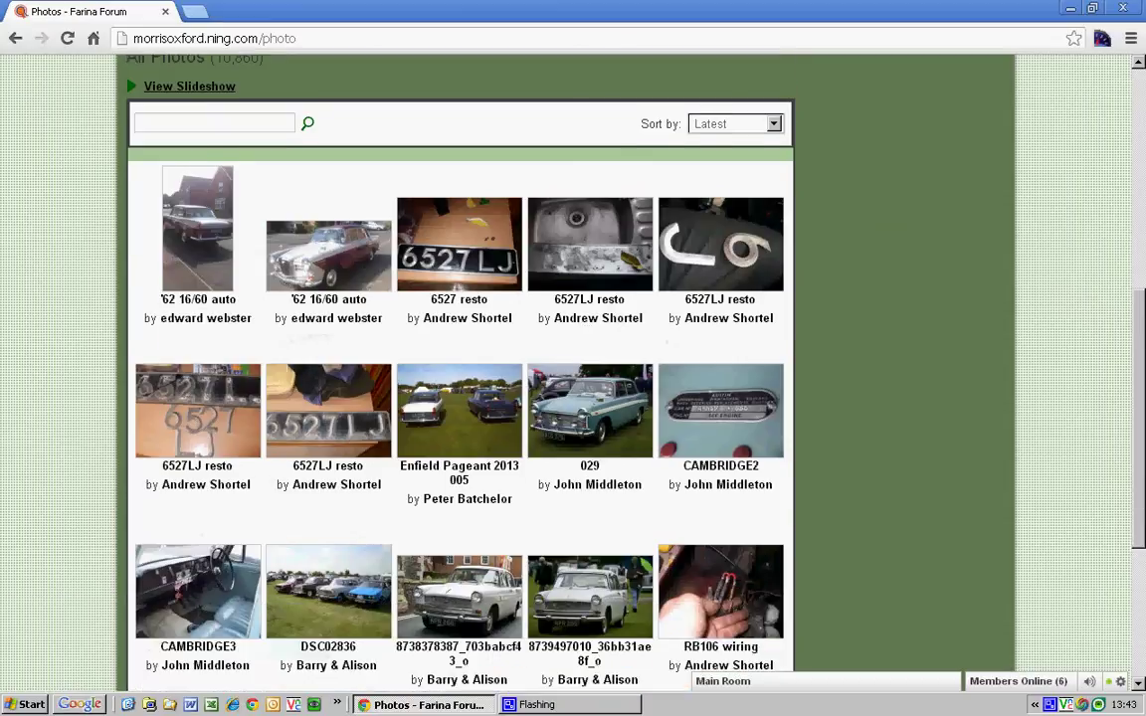
{"action": "scroll", "coordinate": [586, 423], "scroll_direction": "up", "scroll_amount": 3}
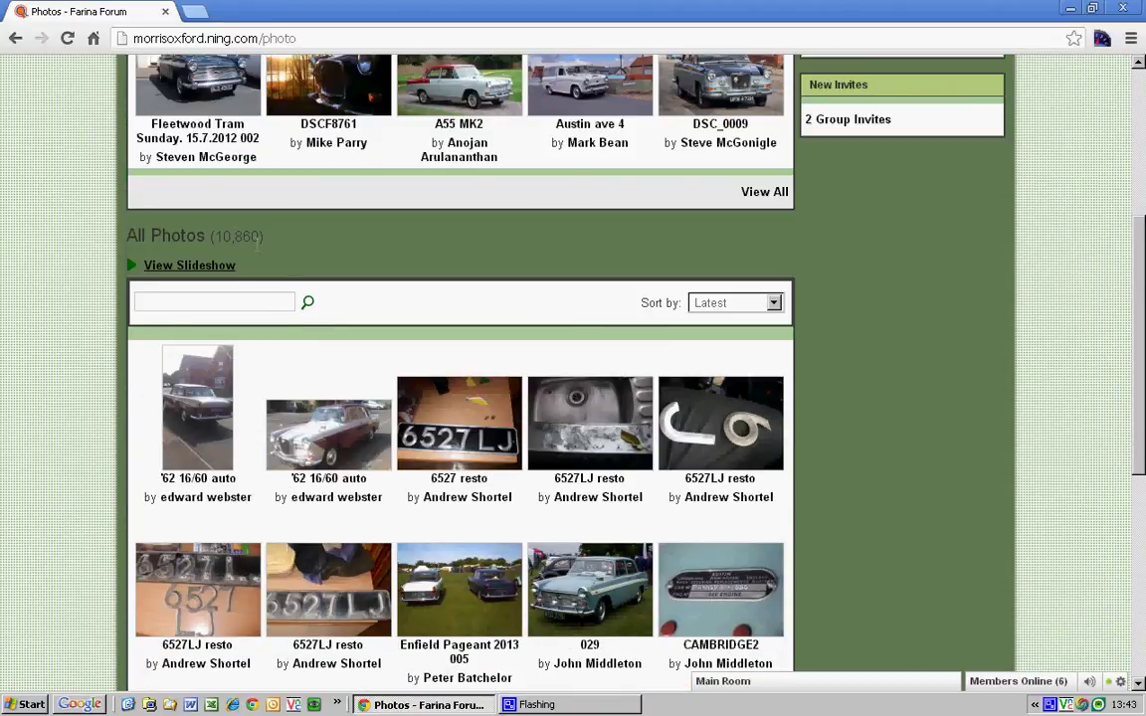
{"action": "scroll", "coordinate": [543, 405], "scroll_direction": "down", "scroll_amount": 3}
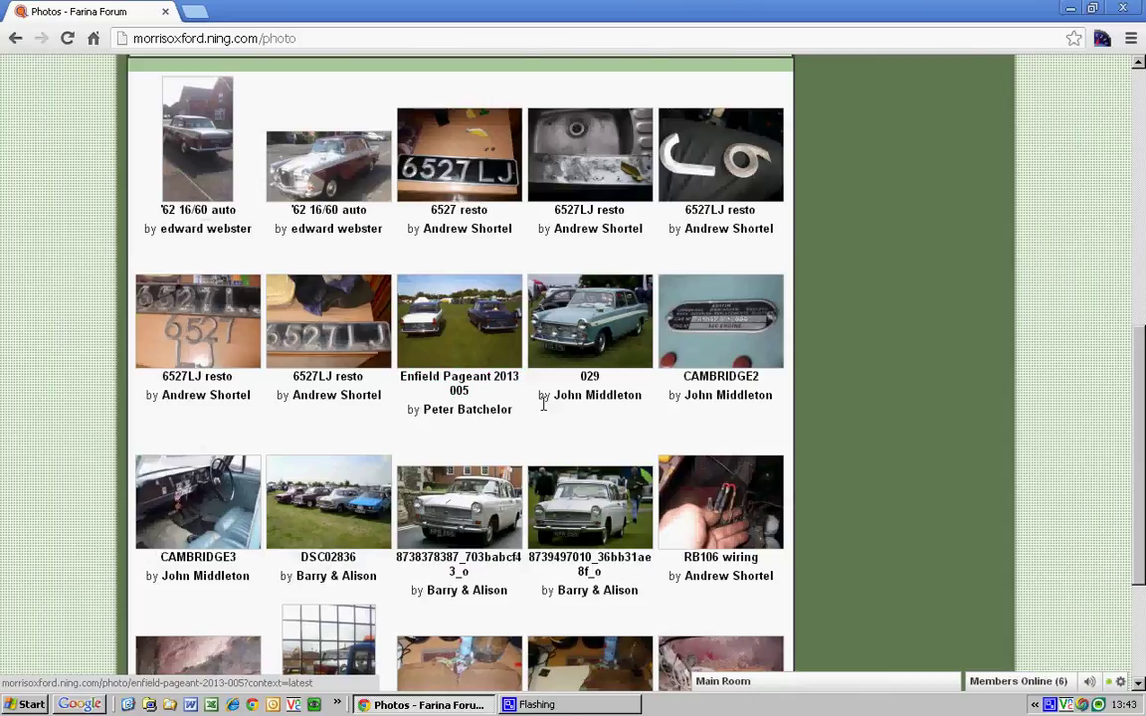
{"action": "scroll", "coordinate": [543, 405], "scroll_direction": "down", "scroll_amount": 2}
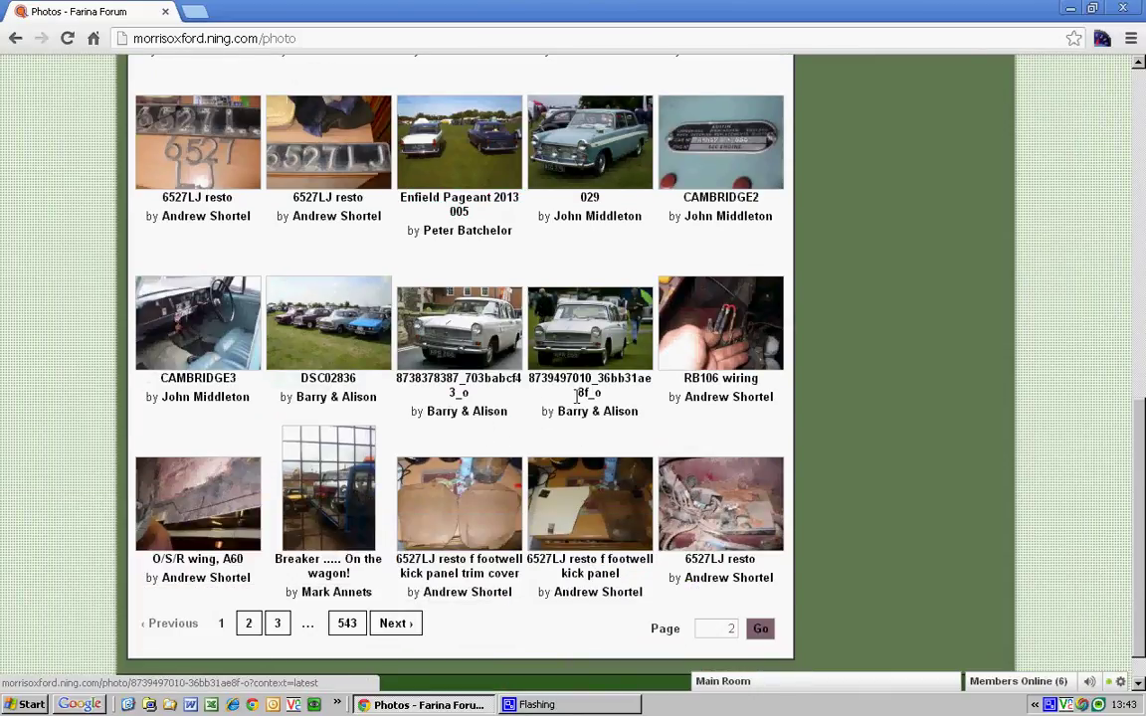
{"action": "left_click", "coordinate": [512, 447]}
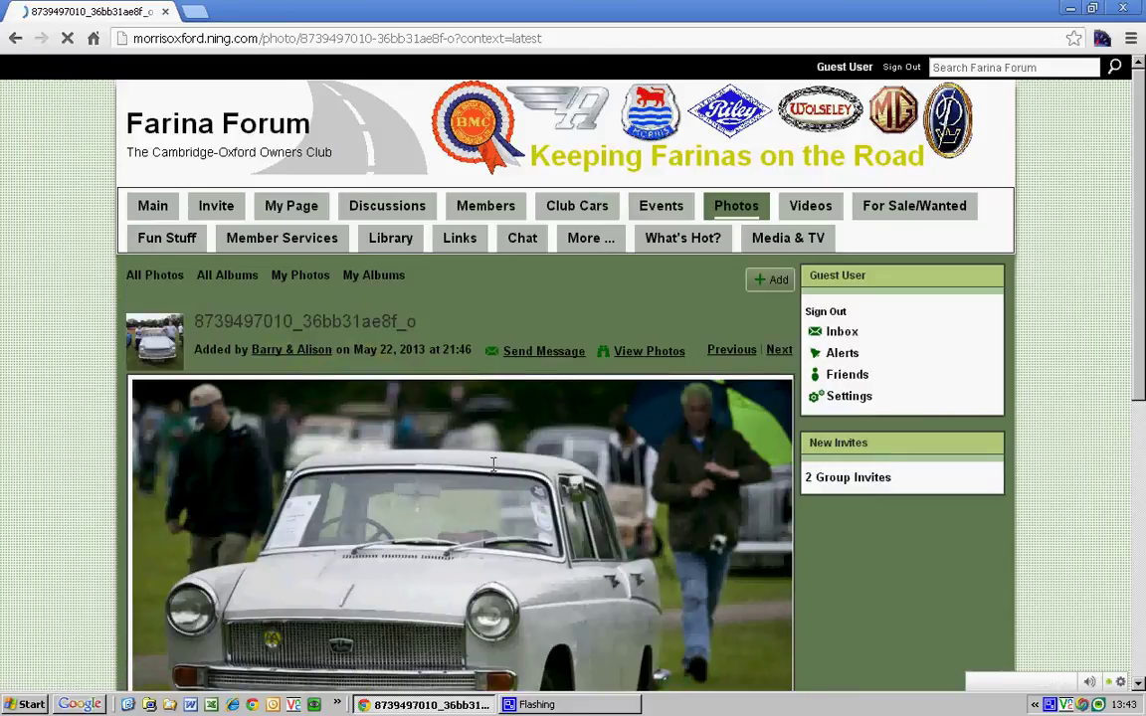
{"action": "scroll", "coordinate": [414, 388], "scroll_direction": "down", "scroll_amount": 3}
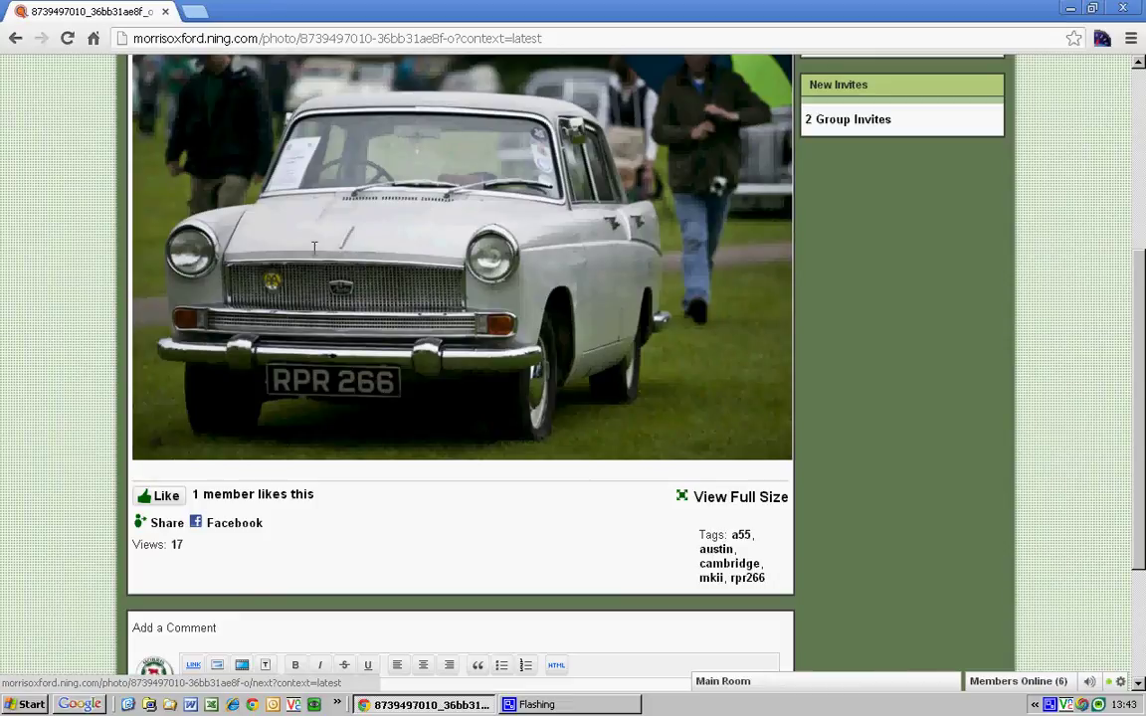
{"action": "left_click", "coordinate": [745, 578]}
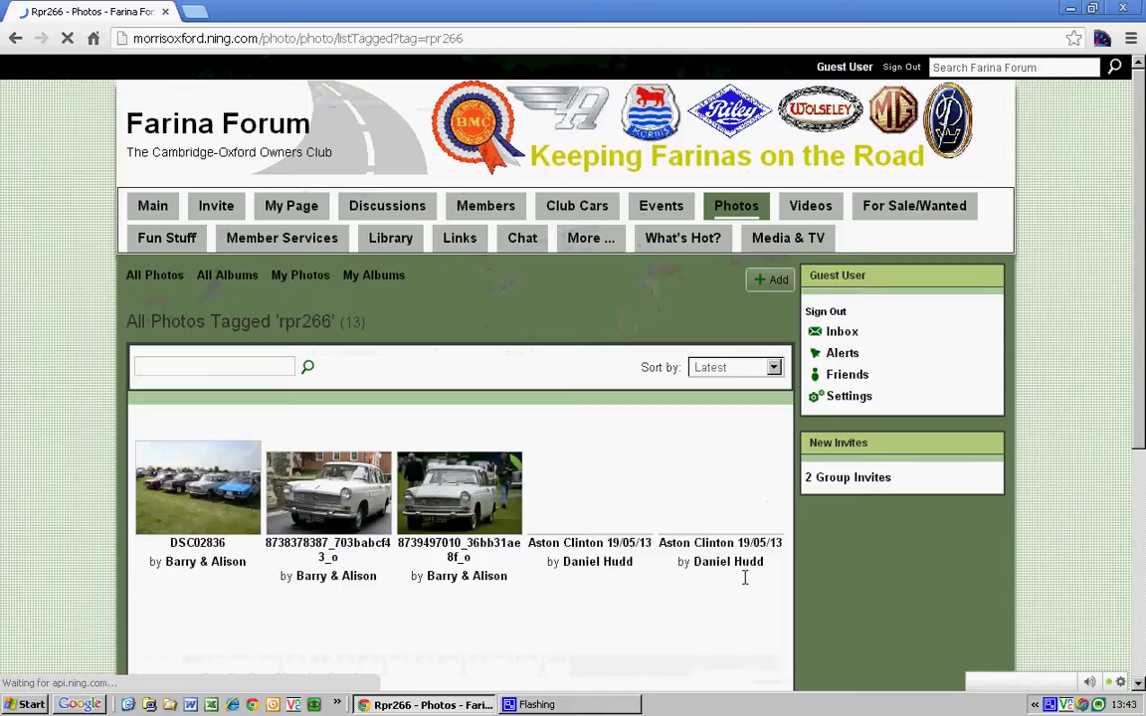
{"action": "scroll", "coordinate": [590, 544], "scroll_direction": "down", "scroll_amount": 3}
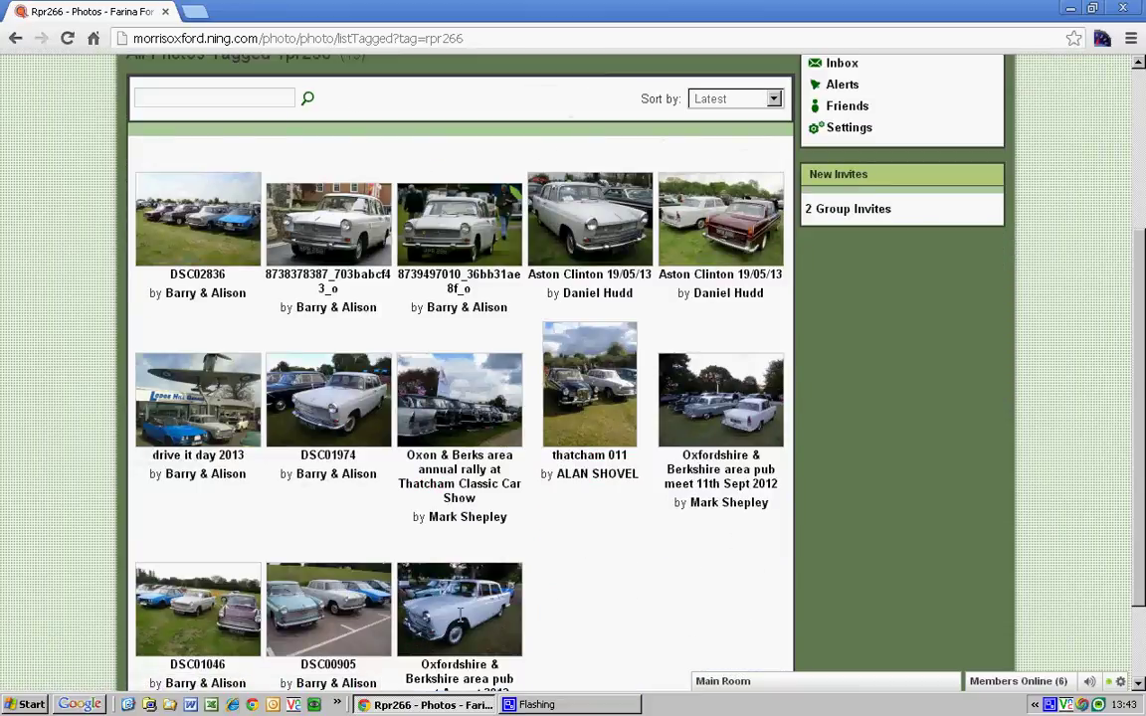
{"action": "scroll", "coordinate": [415, 553], "scroll_direction": "down", "scroll_amount": 1}
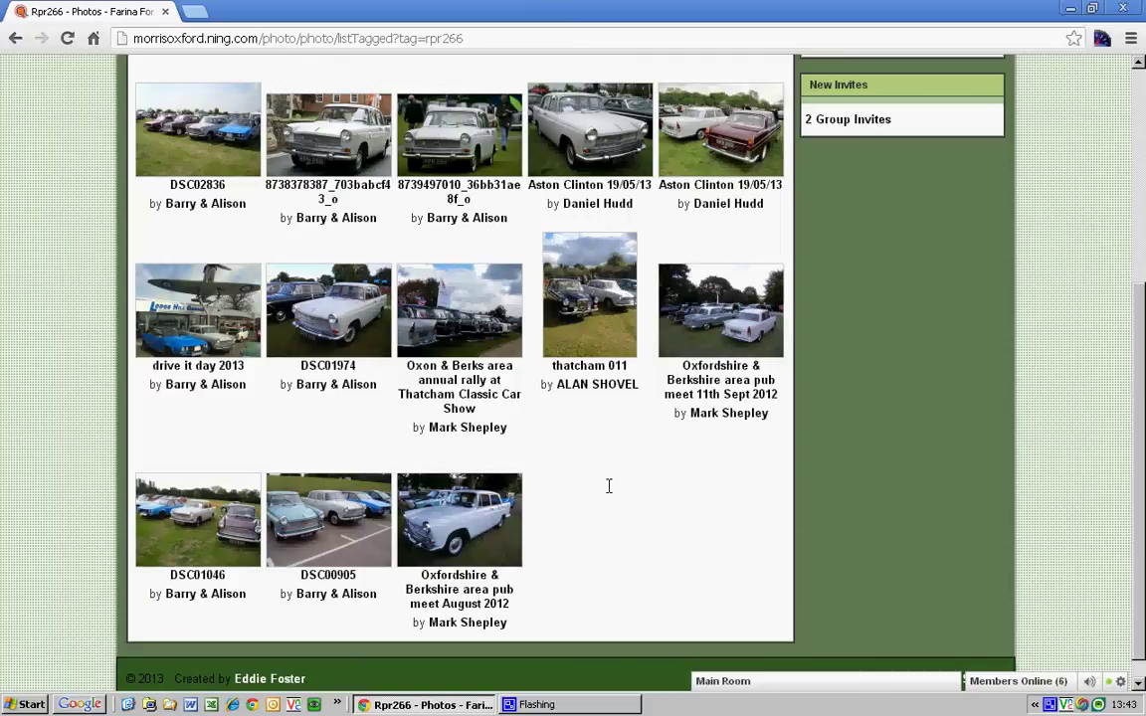
Search the photos for "morris oxford" and look through the first page of results.
{"action": "scroll", "coordinate": [613, 517], "scroll_direction": "up", "scroll_amount": 2}
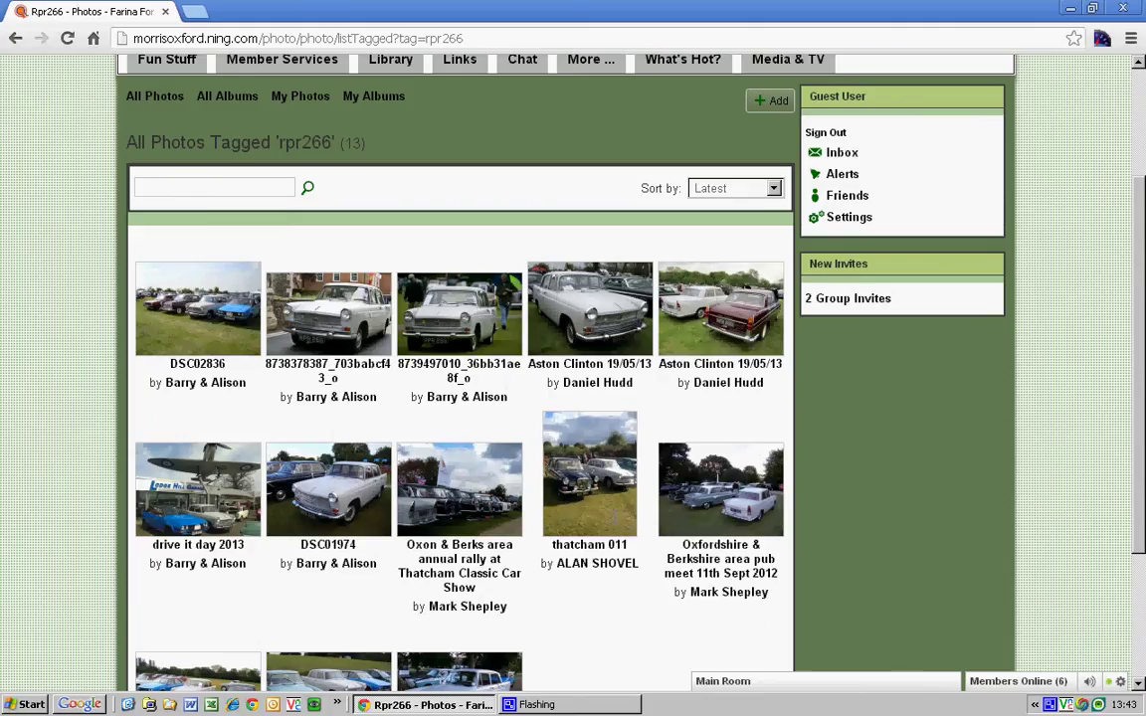
{"action": "scroll", "coordinate": [113, 302], "scroll_direction": "up", "scroll_amount": 1}
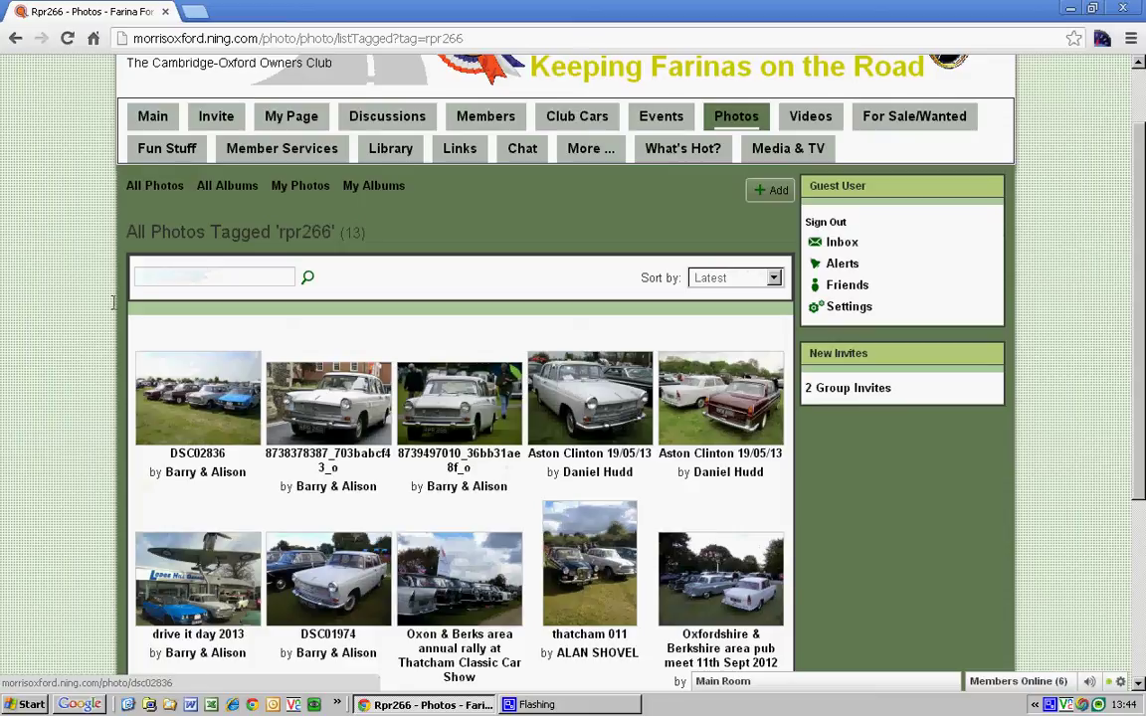
{"action": "left_click", "coordinate": [150, 275]}
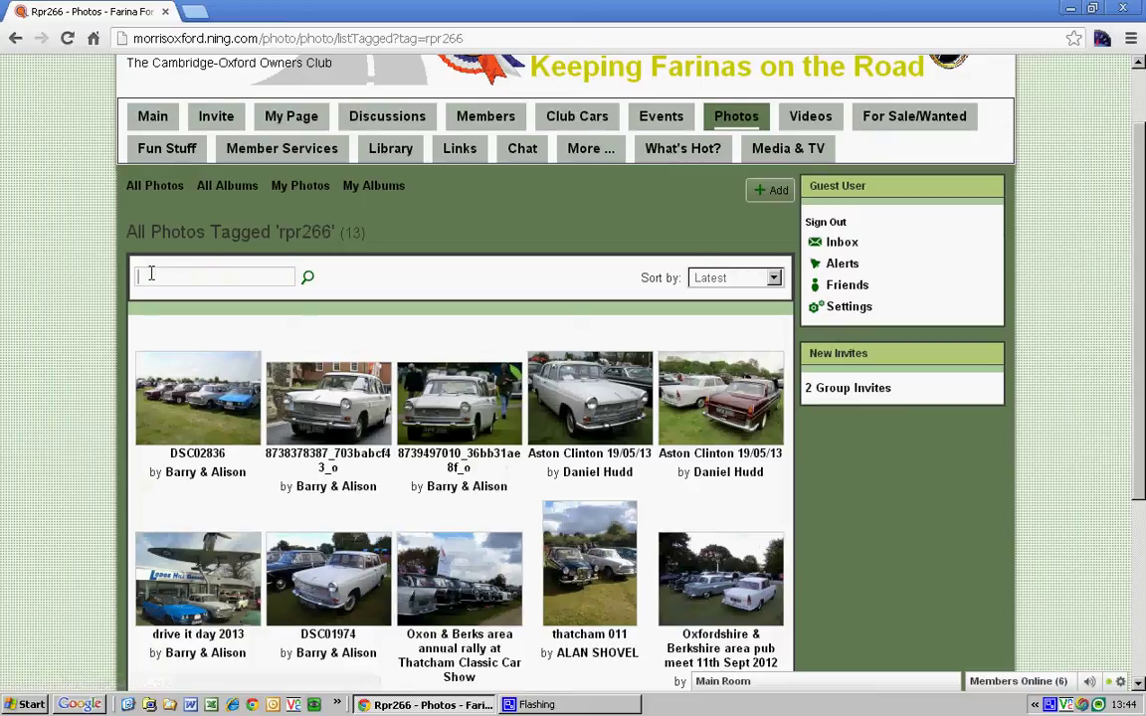
{"action": "type", "text": "morris o"}
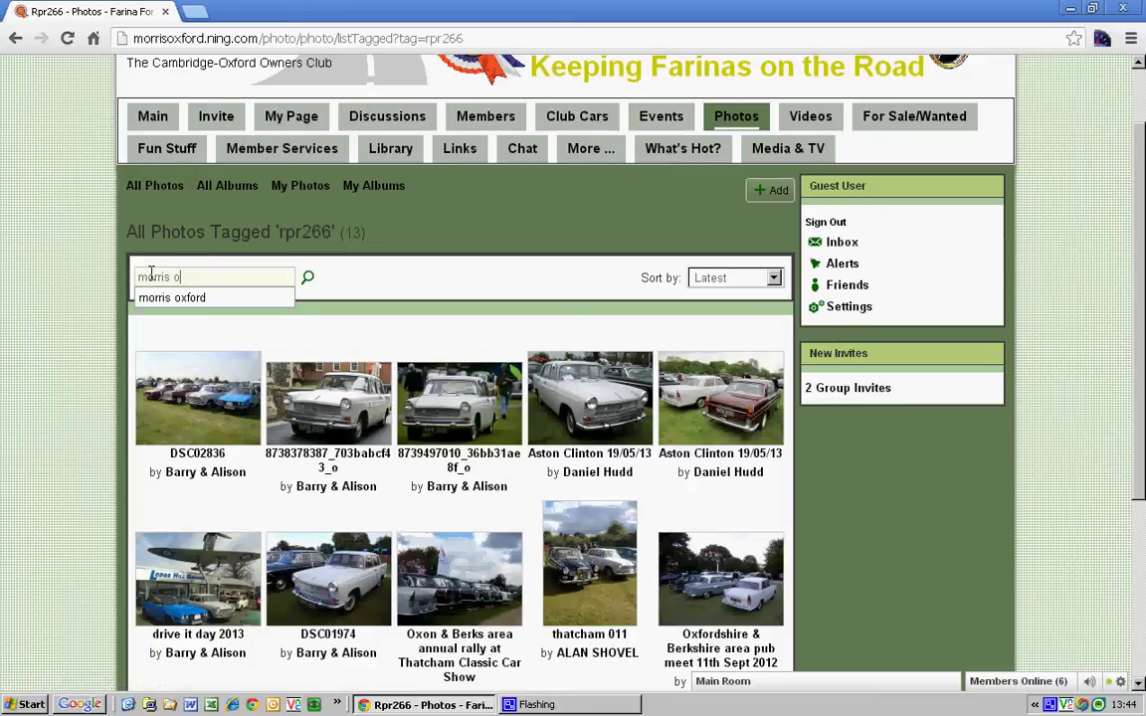
{"action": "type", "text": "xford"}
{"action": "key", "text": "Return"}
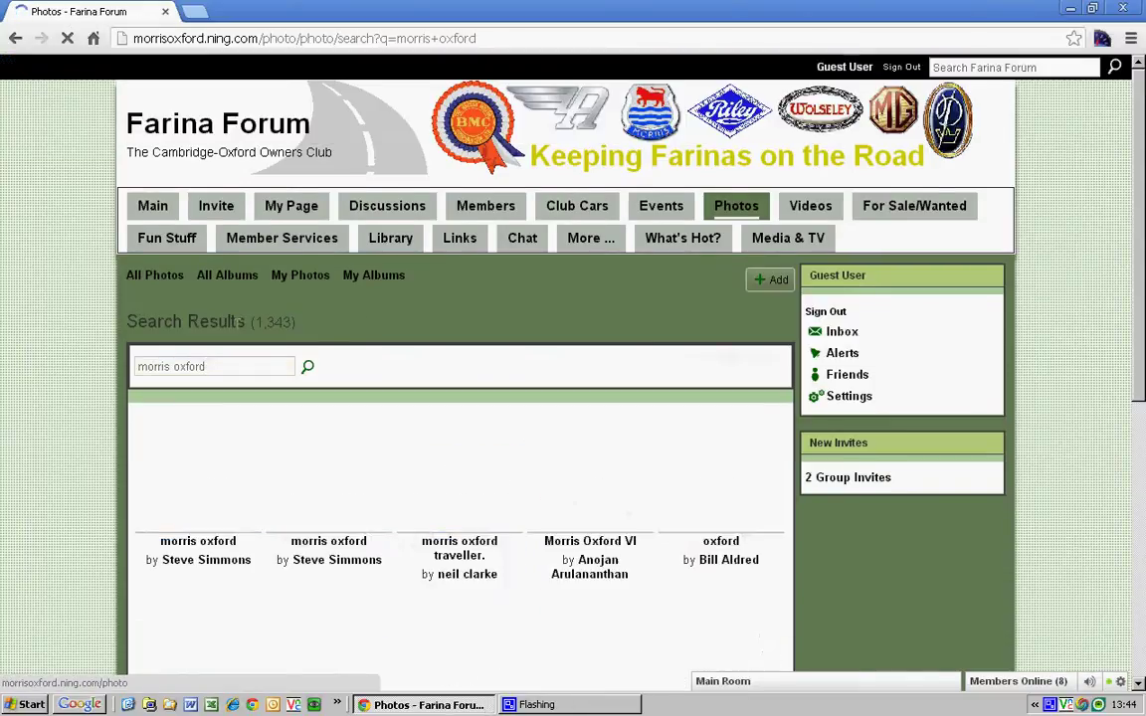
{"action": "scroll", "coordinate": [358, 398], "scroll_direction": "down", "scroll_amount": 3}
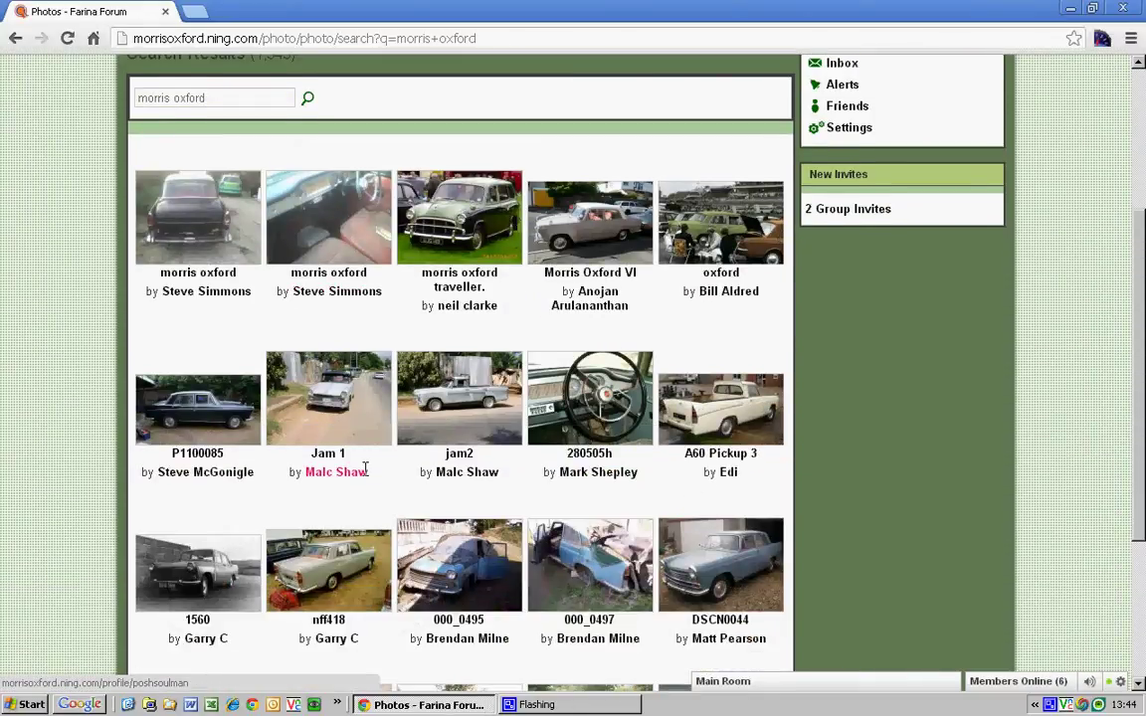
{"action": "scroll", "coordinate": [365, 469], "scroll_direction": "down", "scroll_amount": 3}
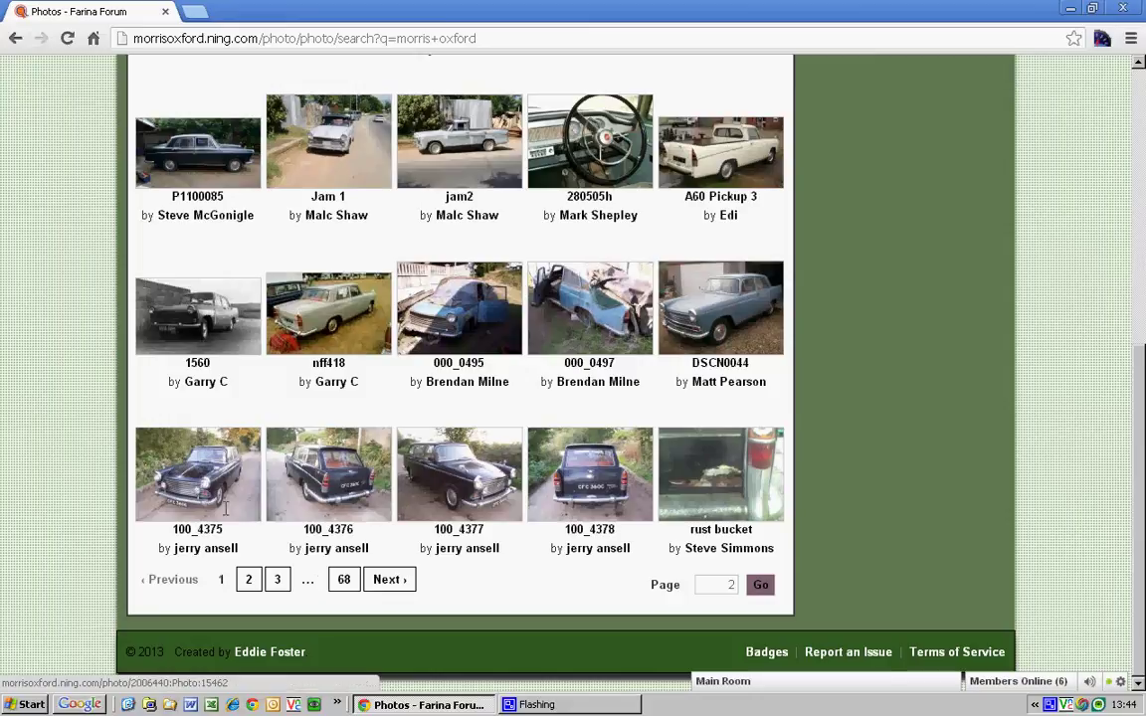
Start a new discussion in the Discussion Forum and title it "Wanted - Water Pump".
{"action": "scroll", "coordinate": [304, 503], "scroll_direction": "up", "scroll_amount": 2}
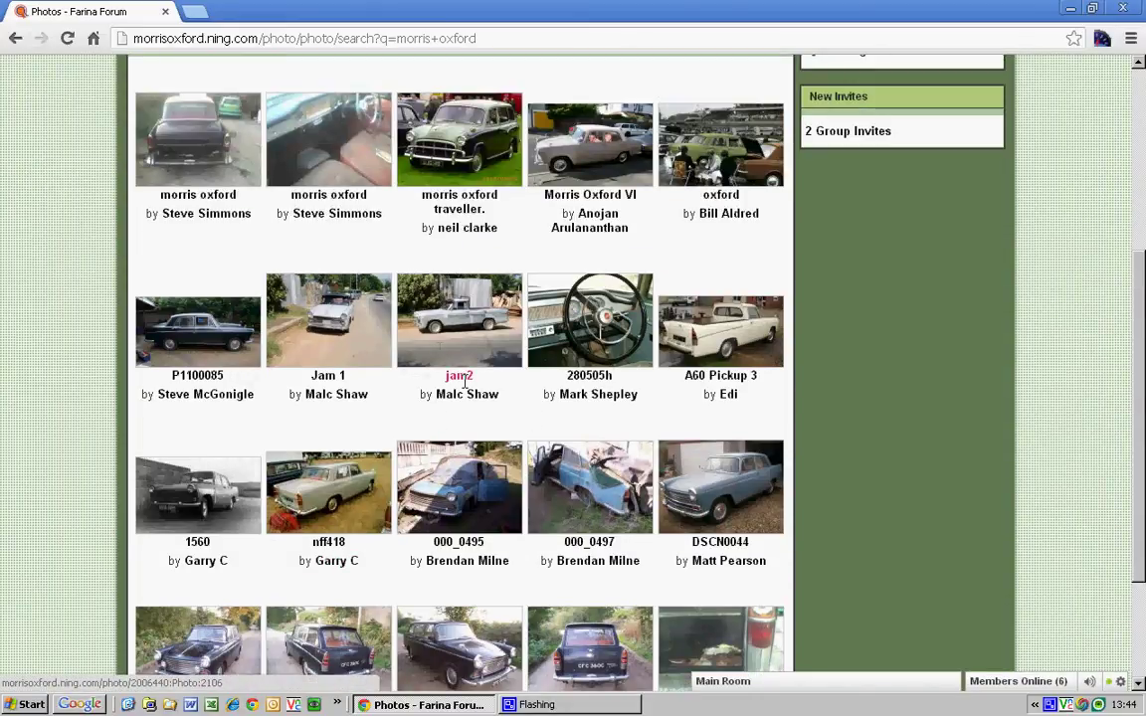
{"action": "scroll", "coordinate": [503, 413], "scroll_direction": "up", "scroll_amount": 3}
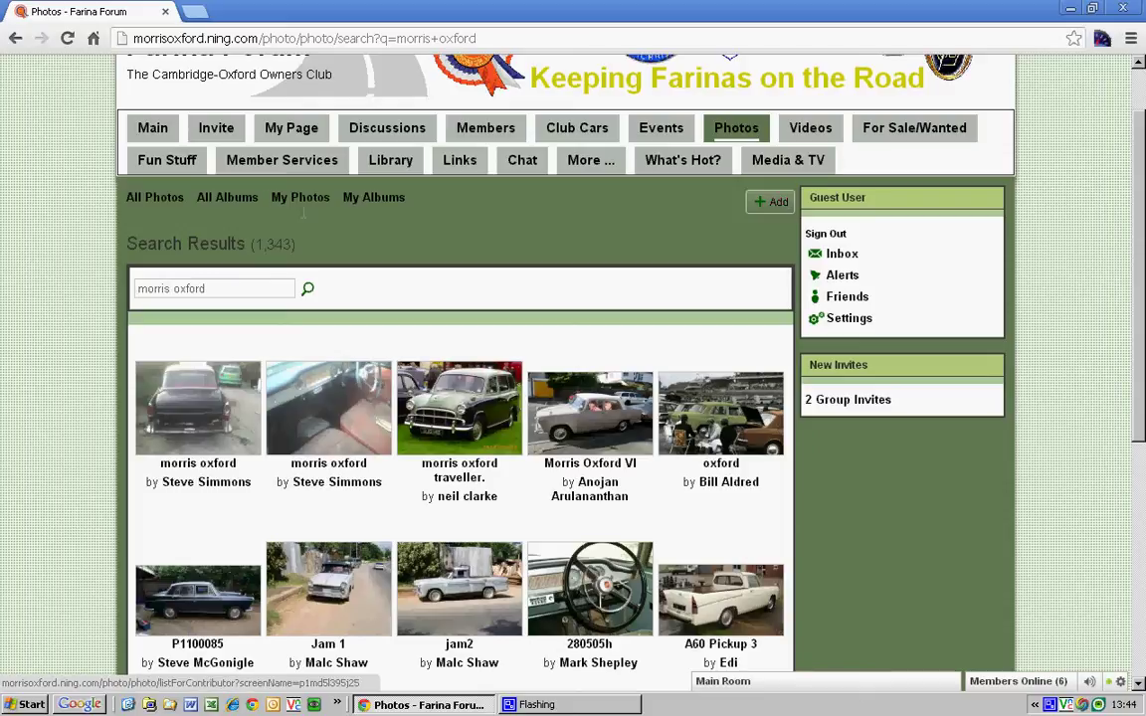
{"action": "left_click", "coordinate": [383, 129]}
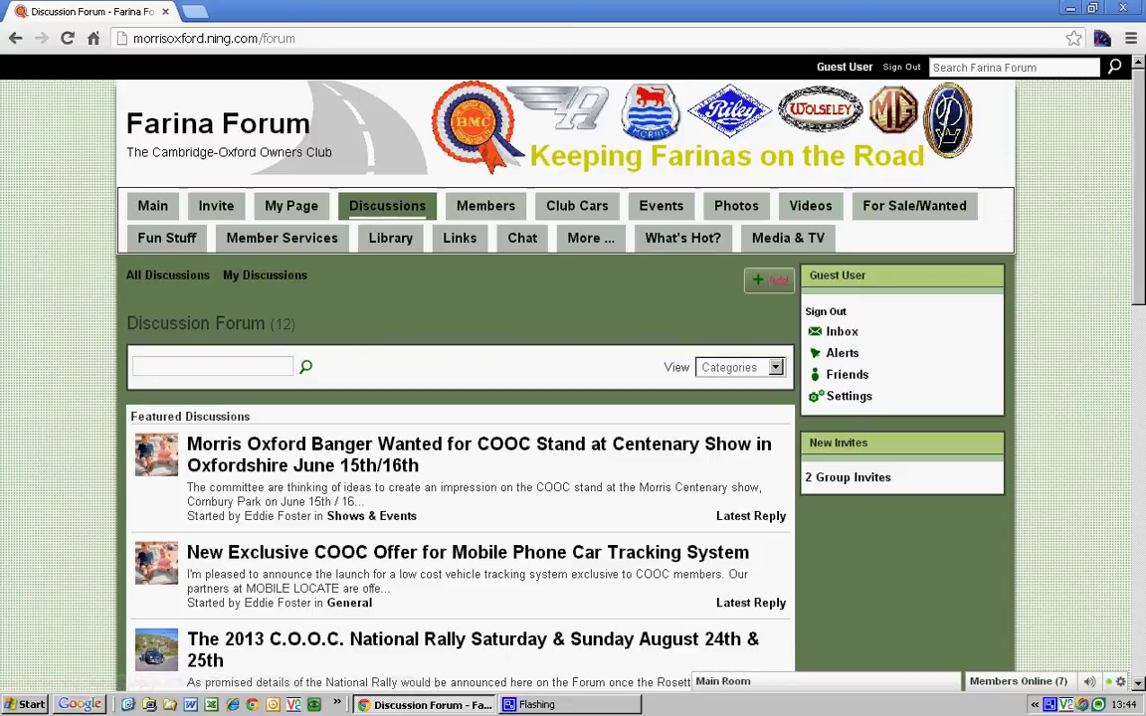
{"action": "left_click", "coordinate": [776, 281]}
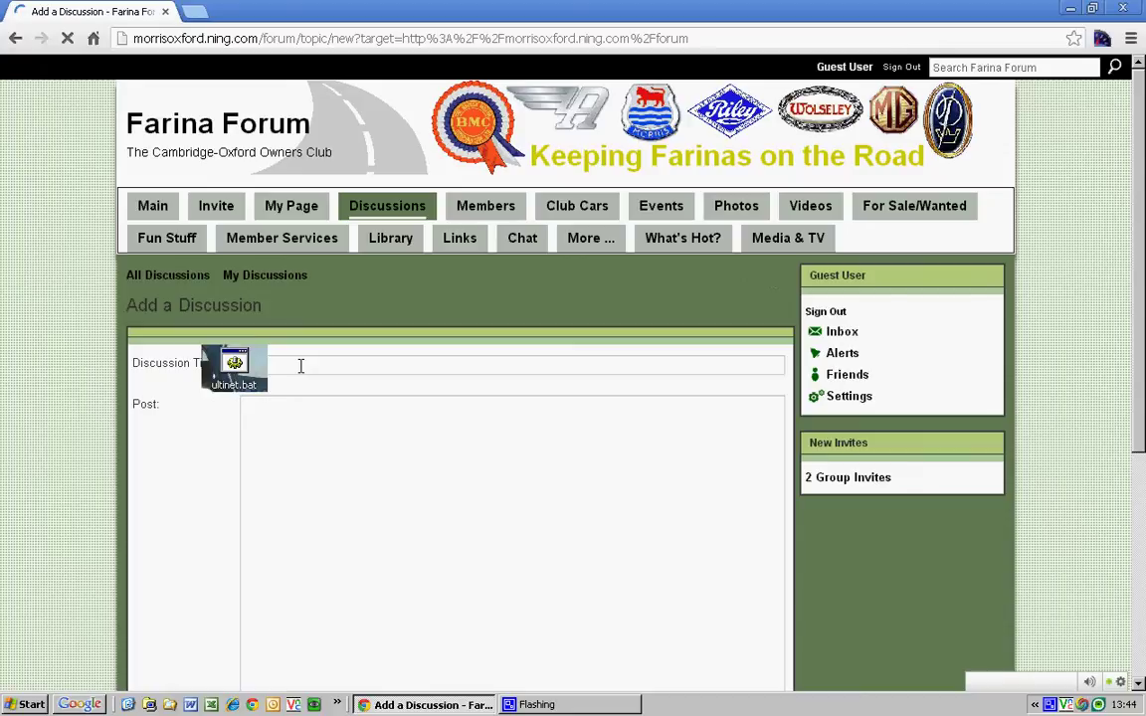
{"action": "left_click", "coordinate": [279, 367]}
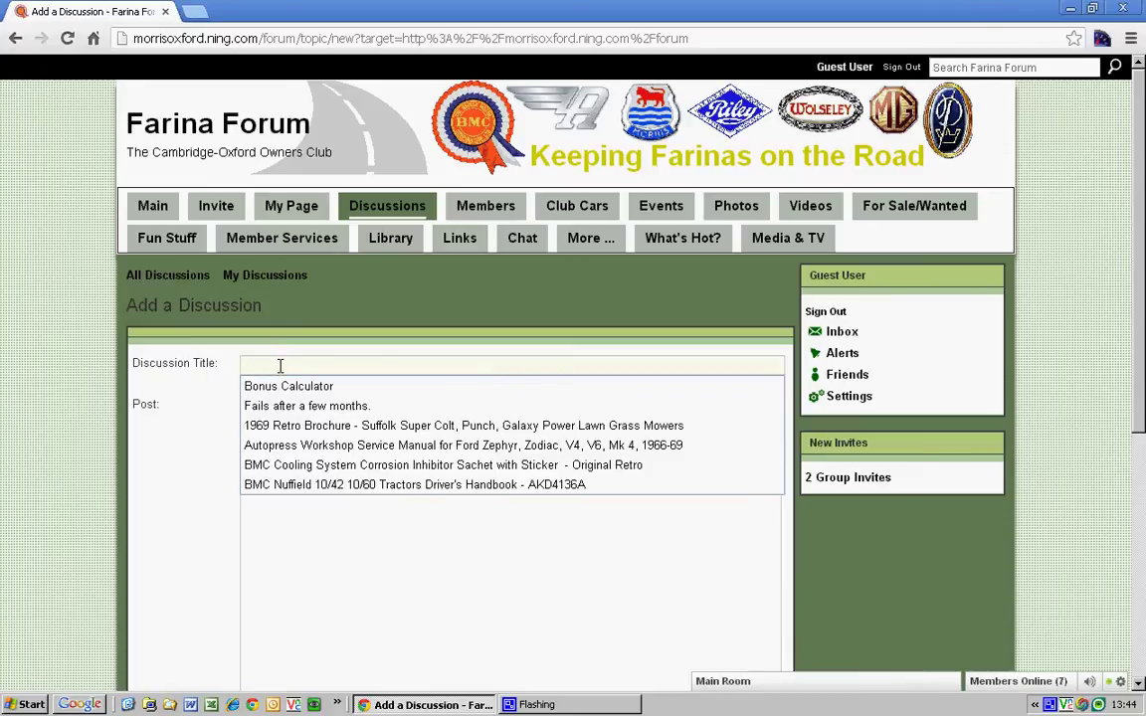
{"action": "type", "text": "Wante"}
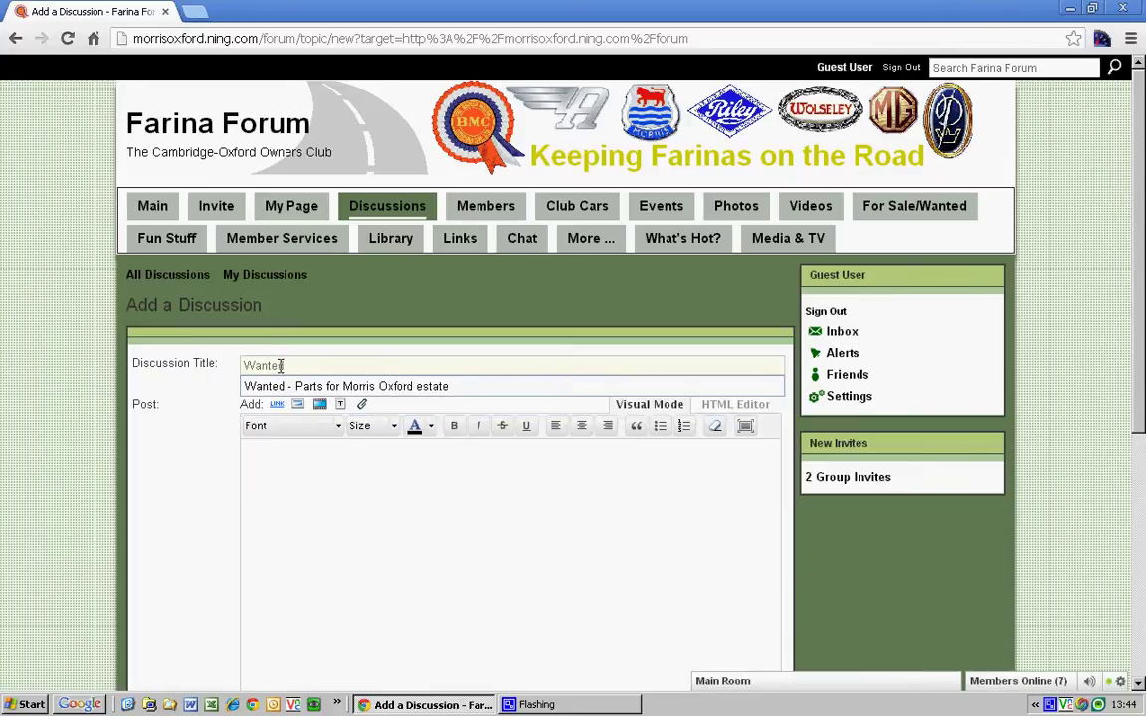
{"action": "type", "text": "d - Water P"}
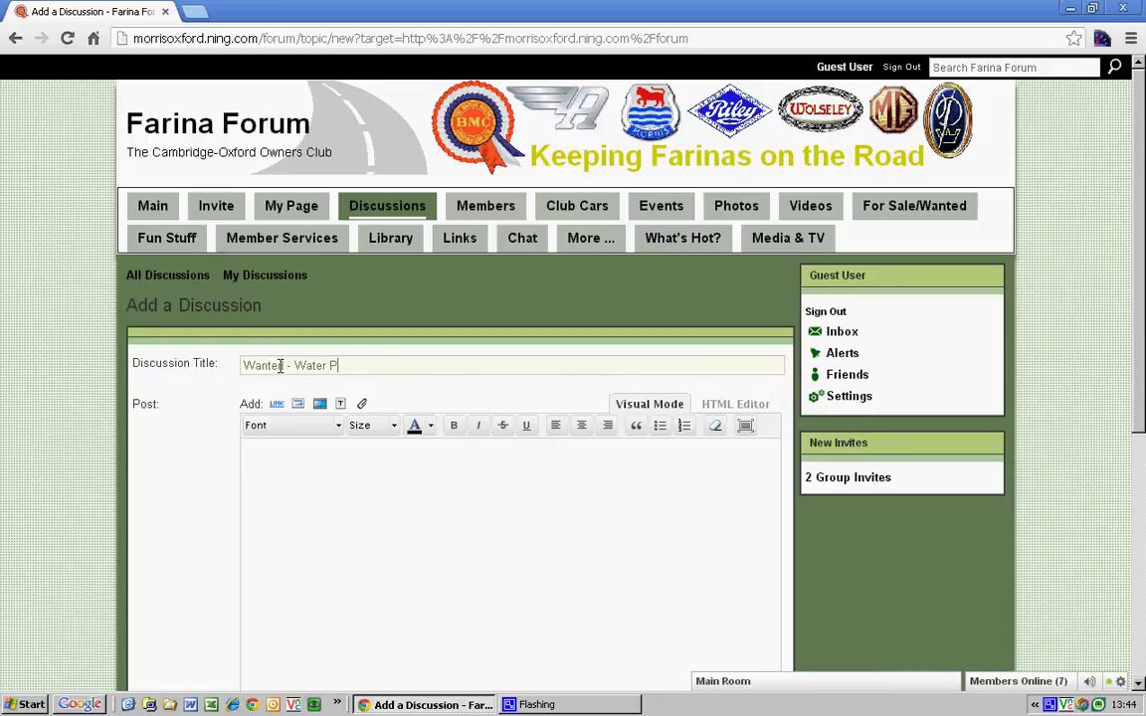
{"action": "type", "text": "ump"}
Write the post text "Does anyone have a water pump for a 1970 Morris Oxford VI?".
{"action": "scroll", "coordinate": [306, 476], "scroll_direction": "down", "scroll_amount": 1}
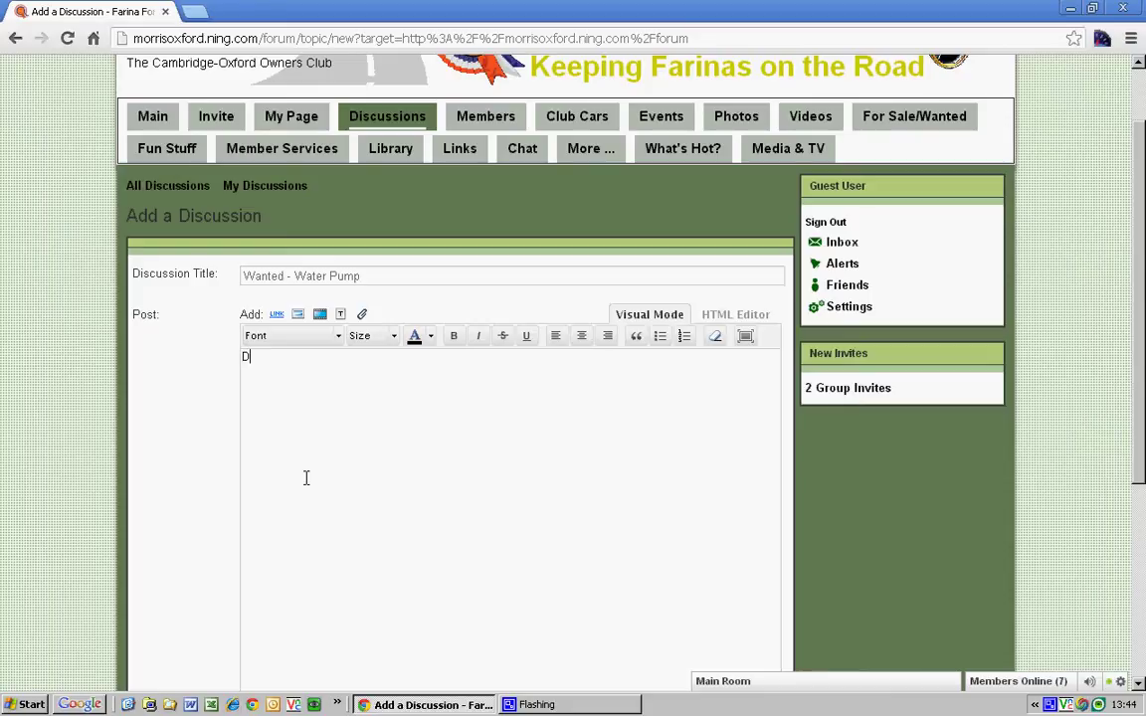
{"action": "type", "text": "oes anyone have a water"}
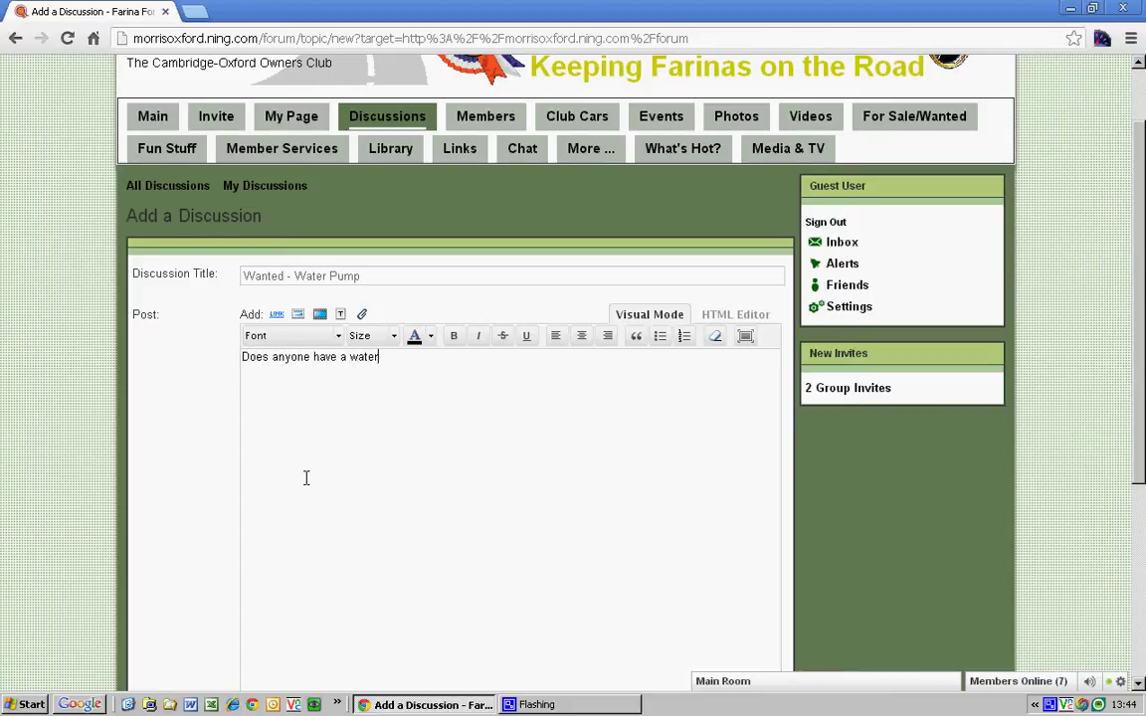
{"action": "type", "text": "ump for a 1970 Morris Oxford VI?"}
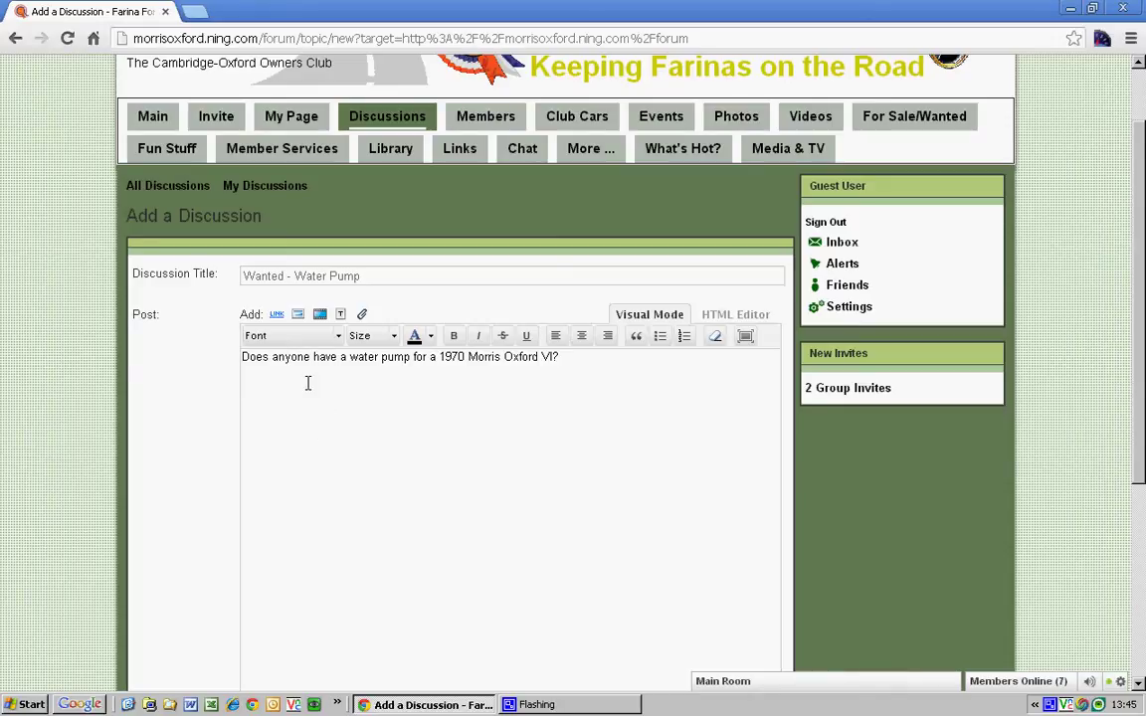
Insert the image A110_boat.jpg from the Downloads folder below the post text and look it over.
{"action": "left_click", "coordinate": [298, 314]}
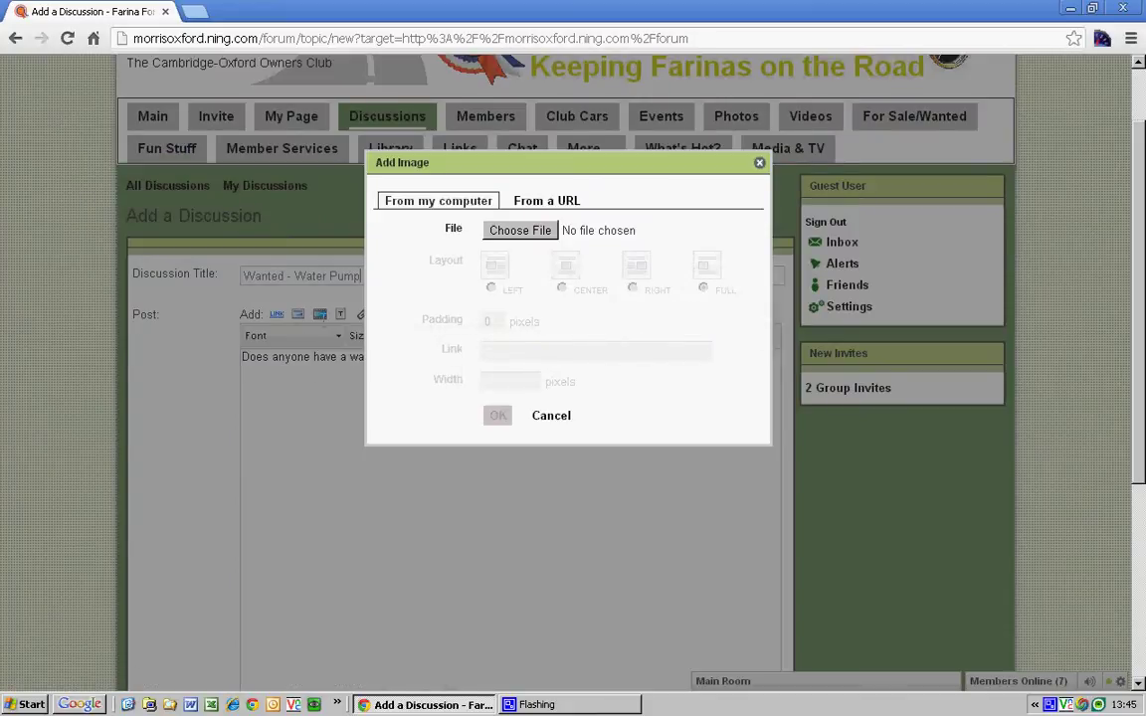
{"action": "left_click", "coordinate": [515, 230]}
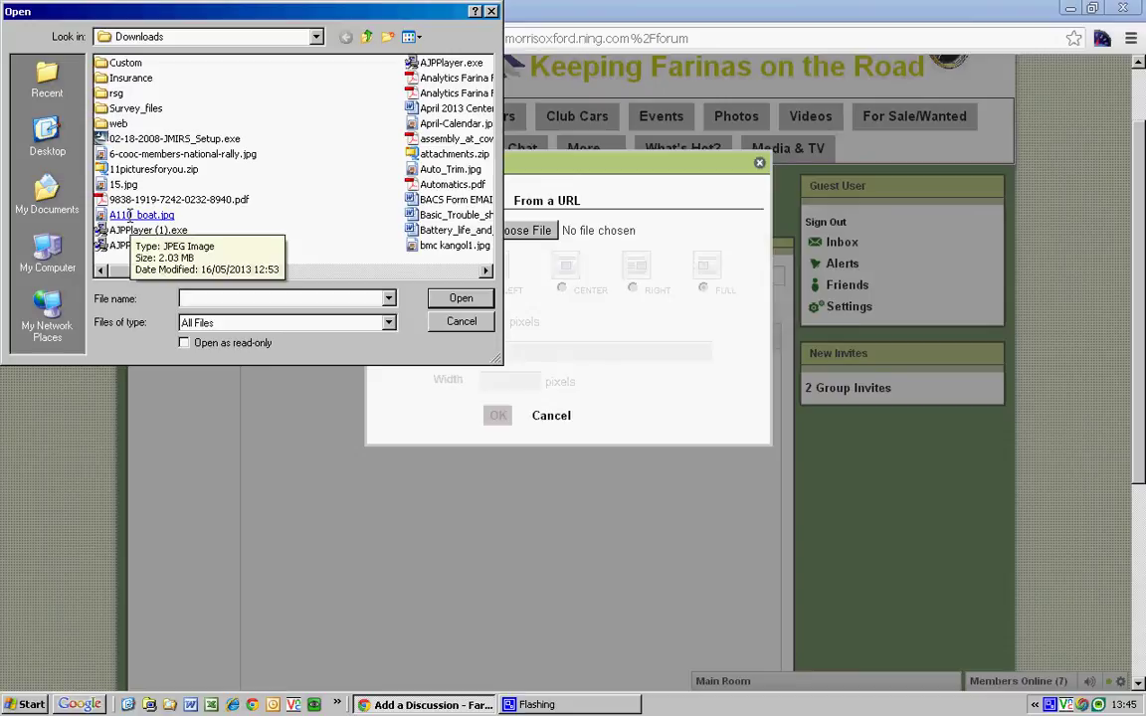
{"action": "scroll", "coordinate": [177, 244], "scroll_direction": "right", "scroll_amount": 2}
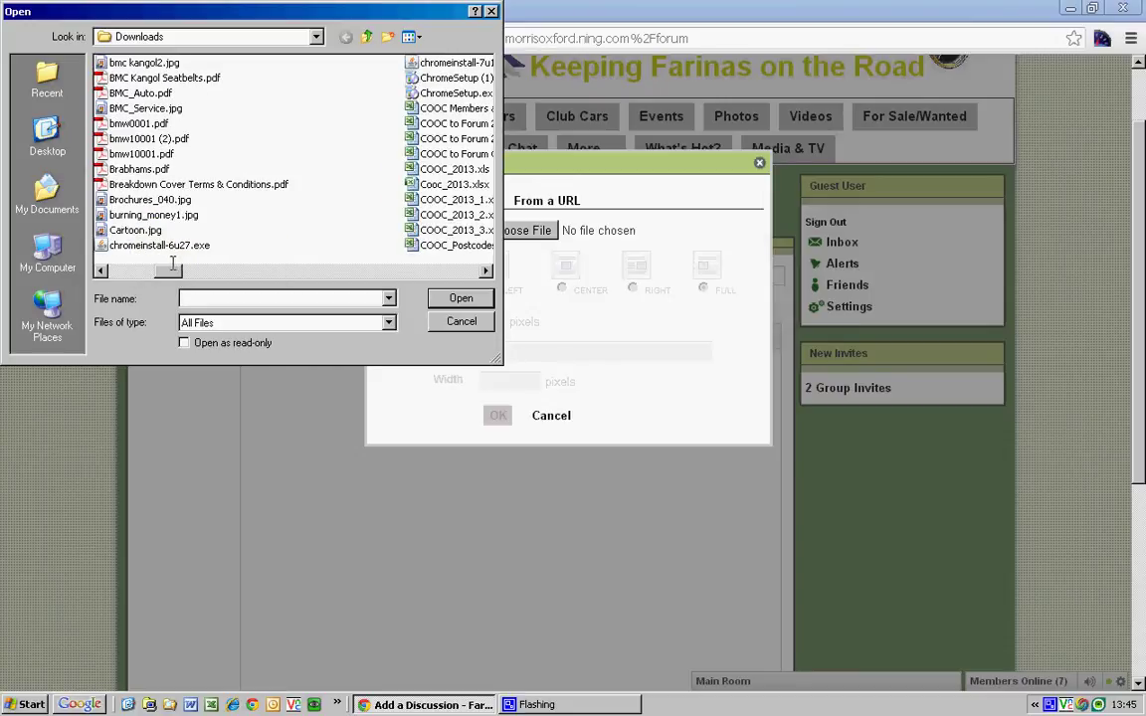
{"action": "scroll", "coordinate": [149, 238], "scroll_direction": "left", "scroll_amount": 2}
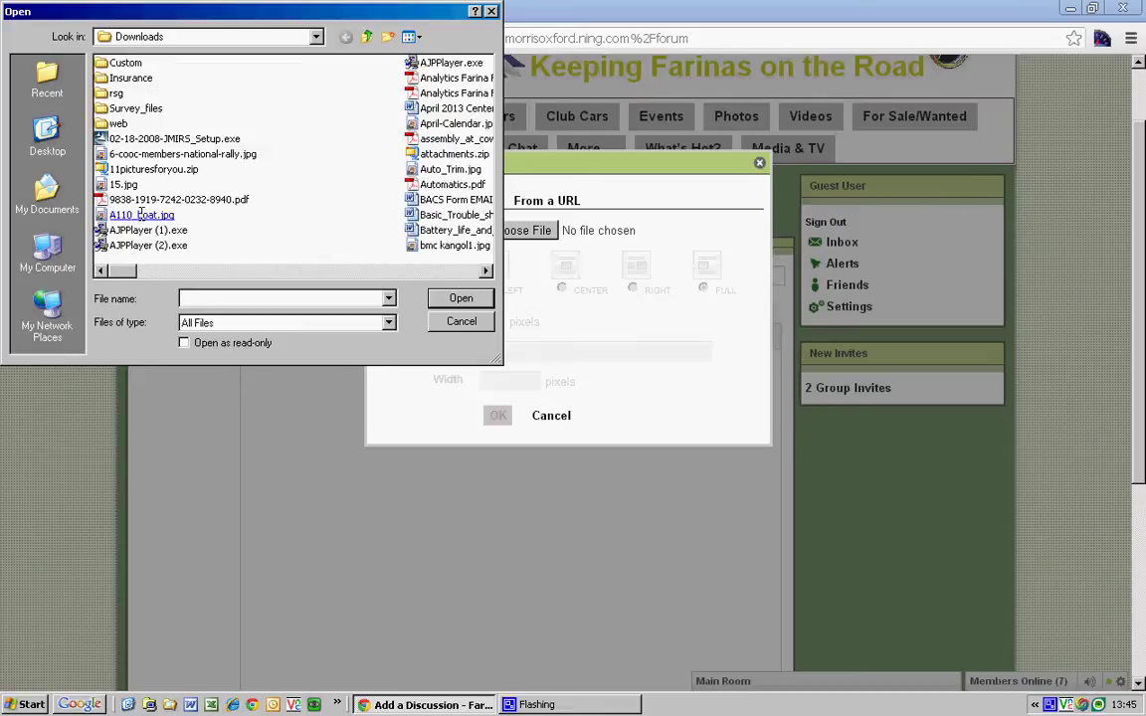
{"action": "double_click", "coordinate": [143, 215]}
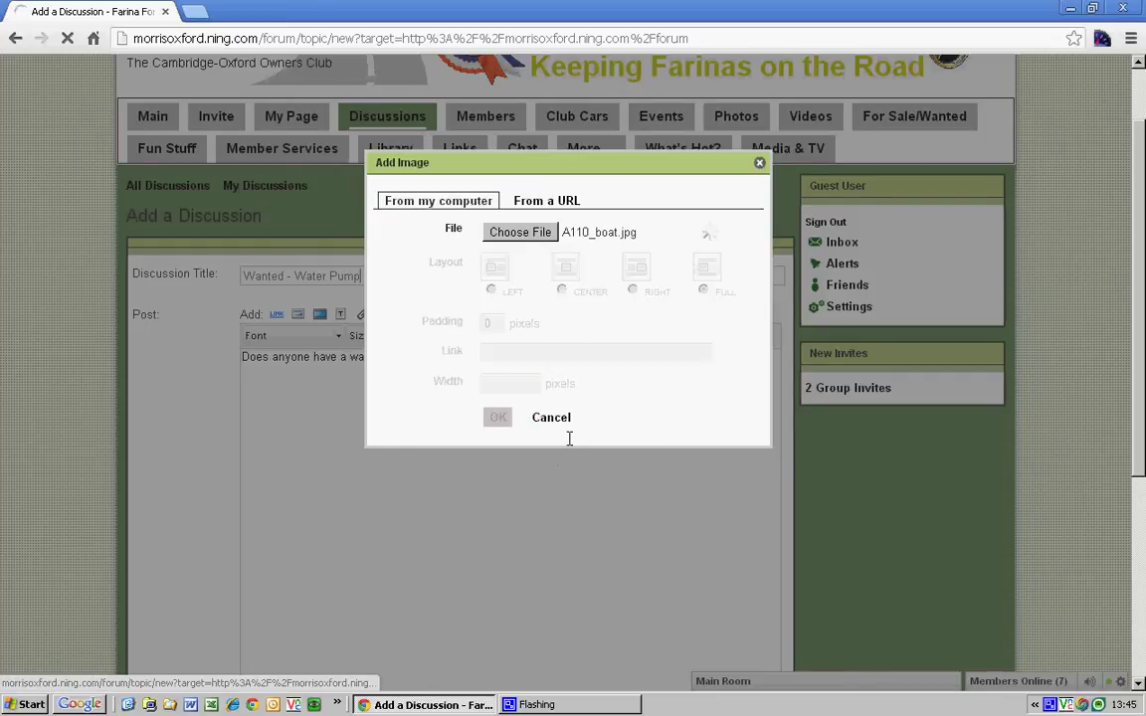
{"action": "left_click", "coordinate": [498, 437]}
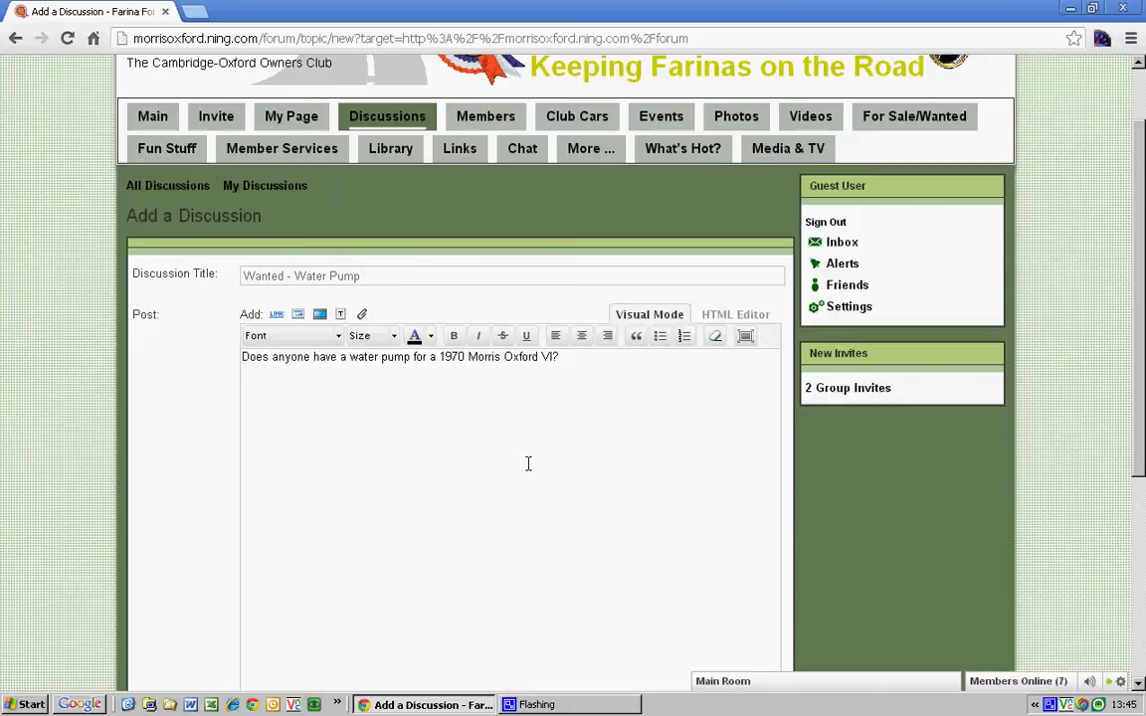
{"action": "scroll", "coordinate": [528, 460], "scroll_direction": "down", "scroll_amount": 3}
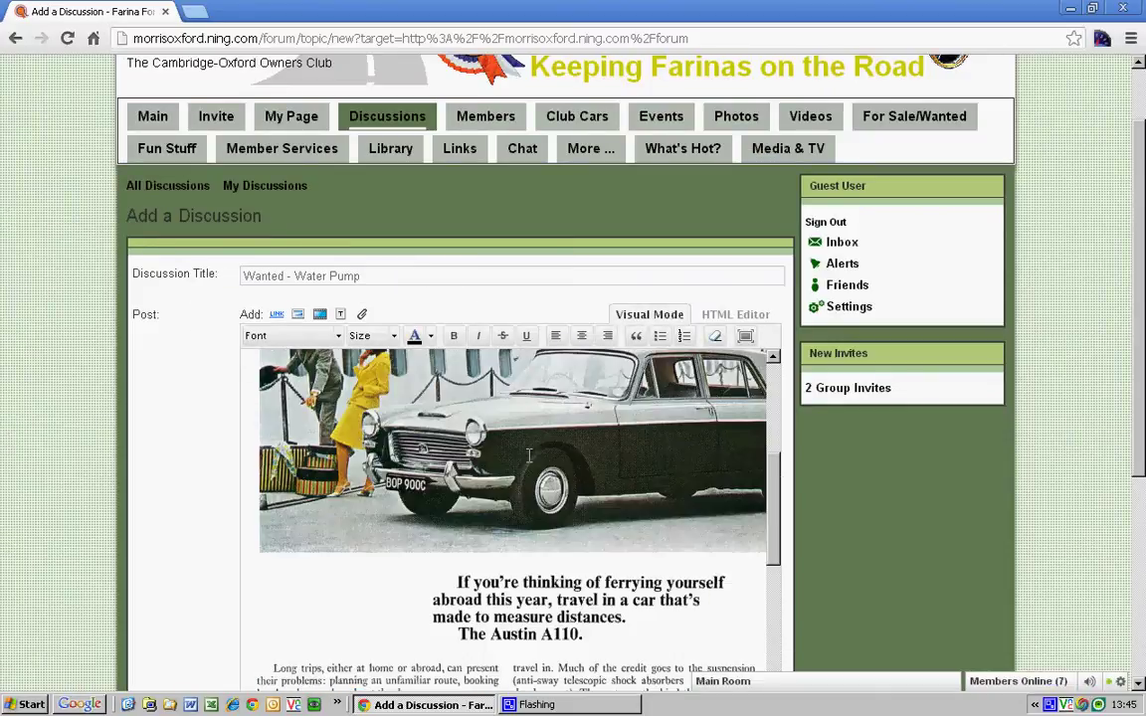
{"action": "scroll", "coordinate": [528, 455], "scroll_direction": "down", "scroll_amount": 6}
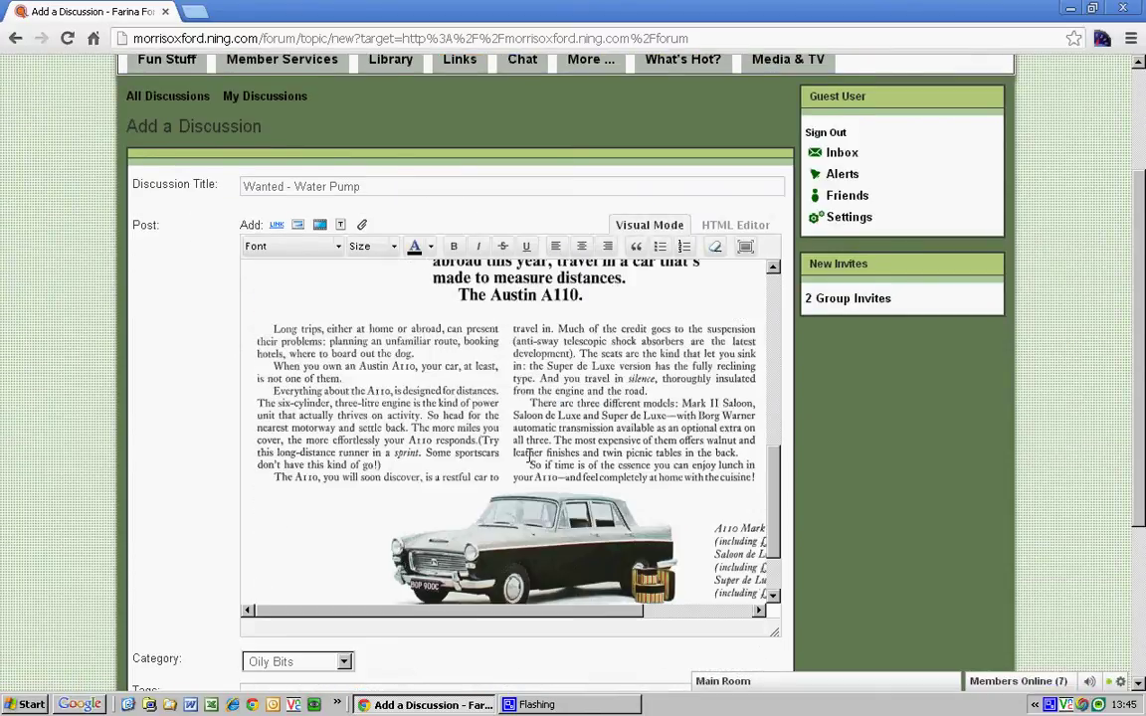
{"action": "scroll", "coordinate": [528, 454], "scroll_direction": "up", "scroll_amount": 5}
{"action": "scroll", "coordinate": [528, 454], "scroll_direction": "up", "scroll_amount": 8}
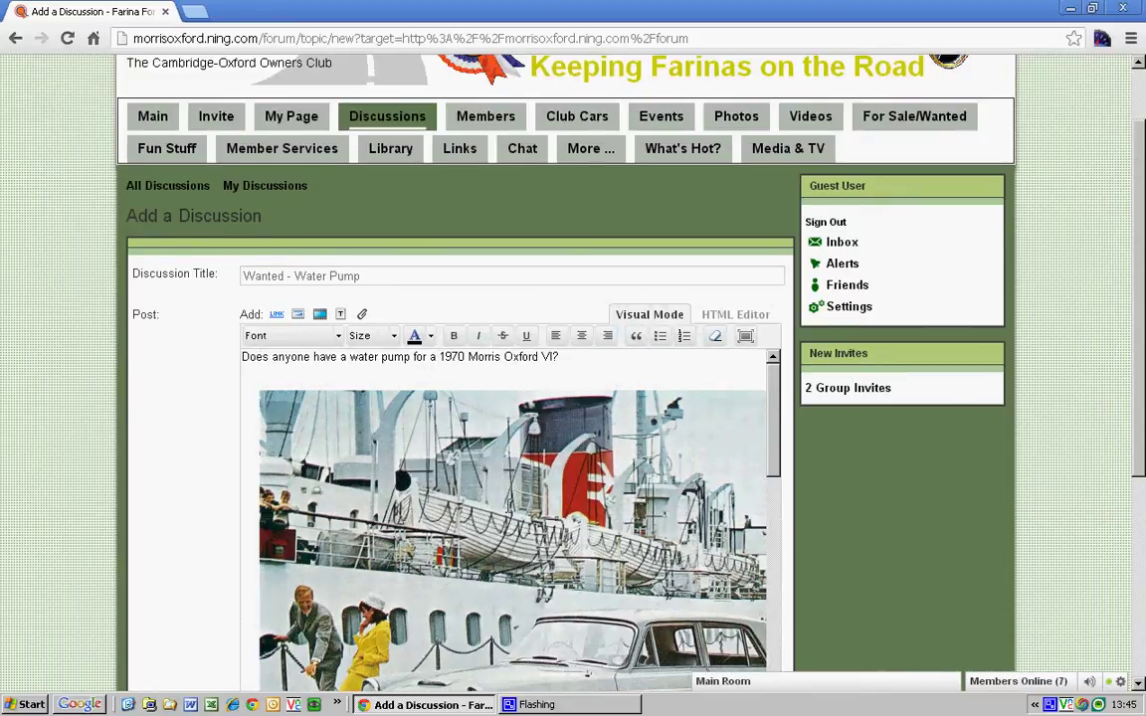
Assign the water pump discussion to the Wanted category.
{"action": "left_click_drag", "start_coordinate": [1139, 395], "coordinate": [1095, 594]}
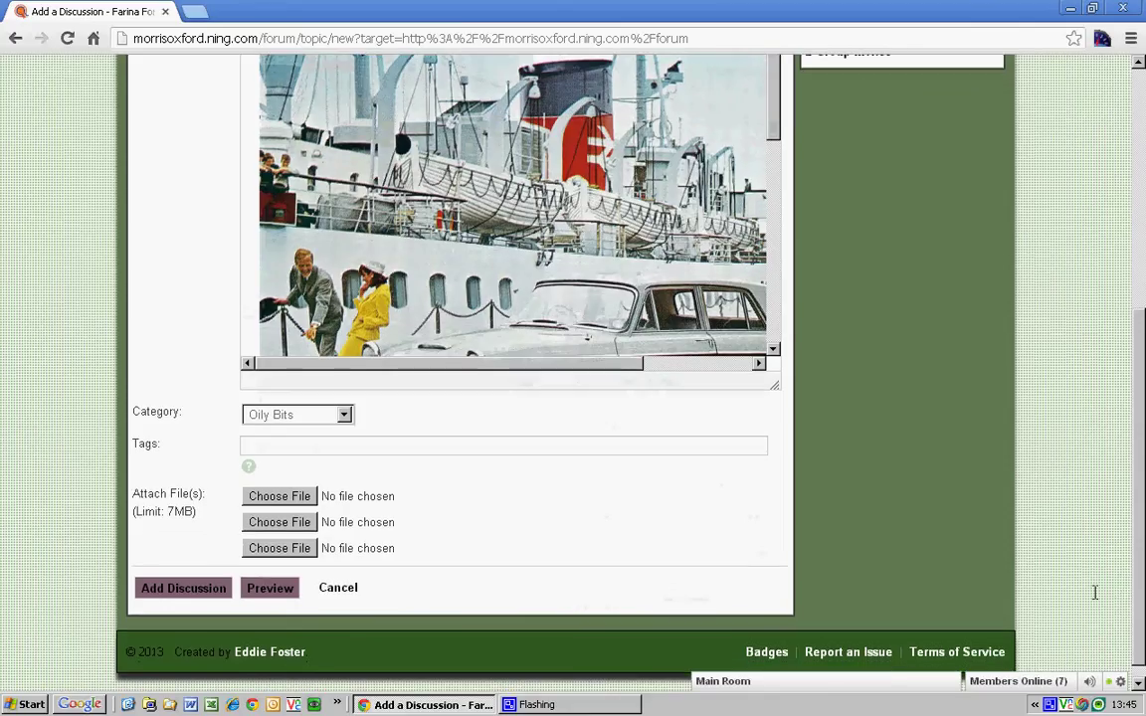
{"action": "left_click", "coordinate": [349, 415]}
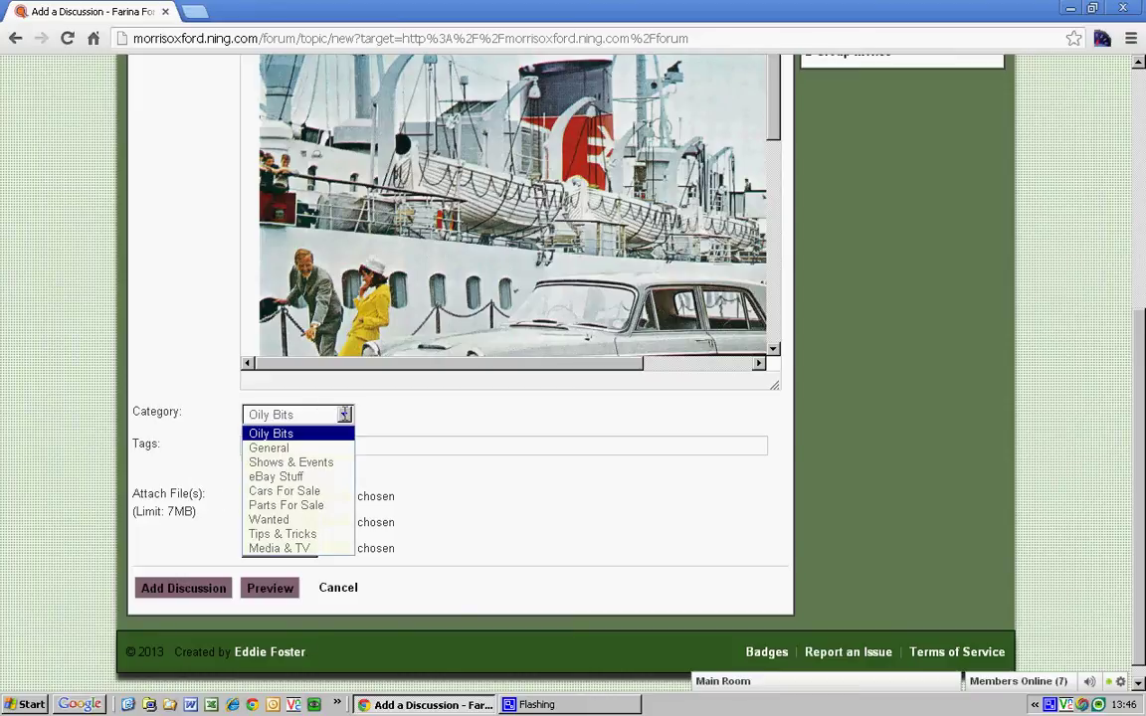
{"action": "left_click", "coordinate": [276, 518]}
{"action": "scroll", "coordinate": [276, 517], "scroll_direction": "up", "scroll_amount": 1}
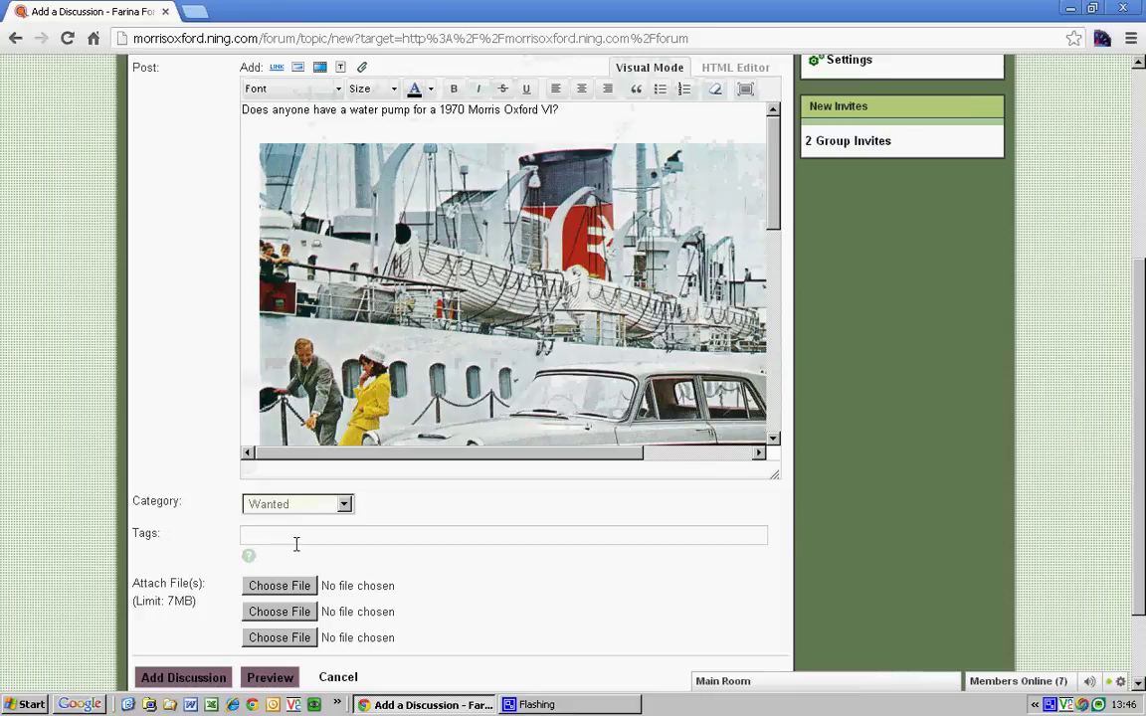
Discard the unposted water pump discussion and leave its page.
{"action": "scroll", "coordinate": [366, 493], "scroll_direction": "down", "scroll_amount": 2}
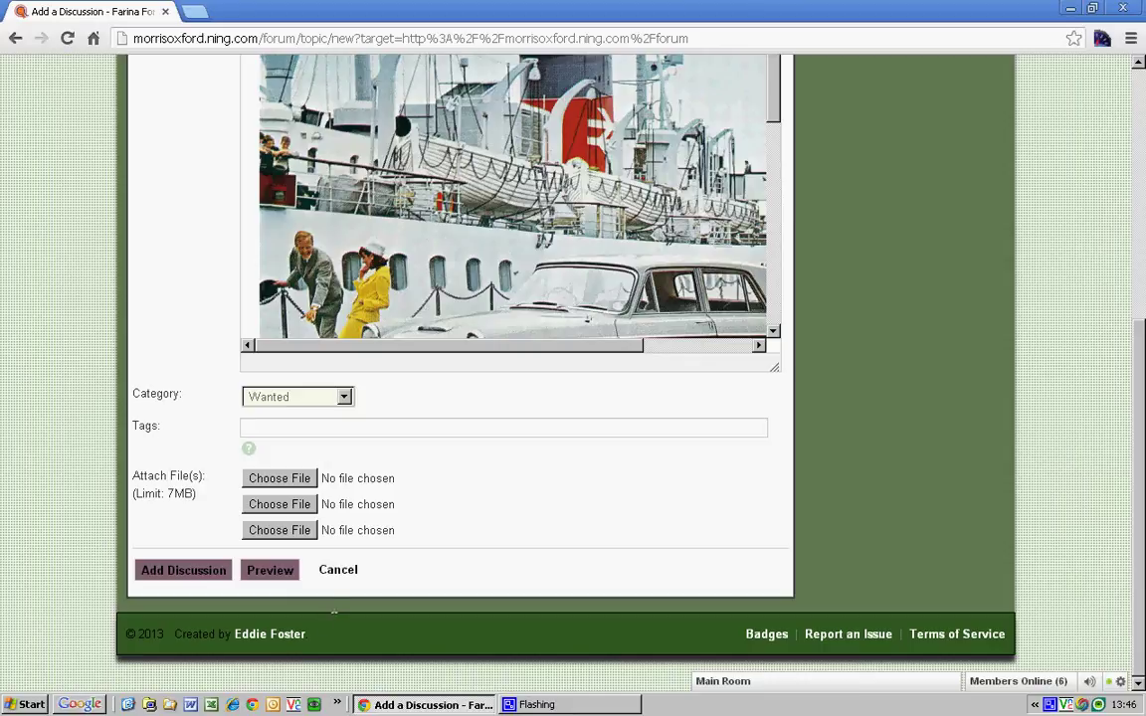
{"action": "left_click", "coordinate": [339, 569]}
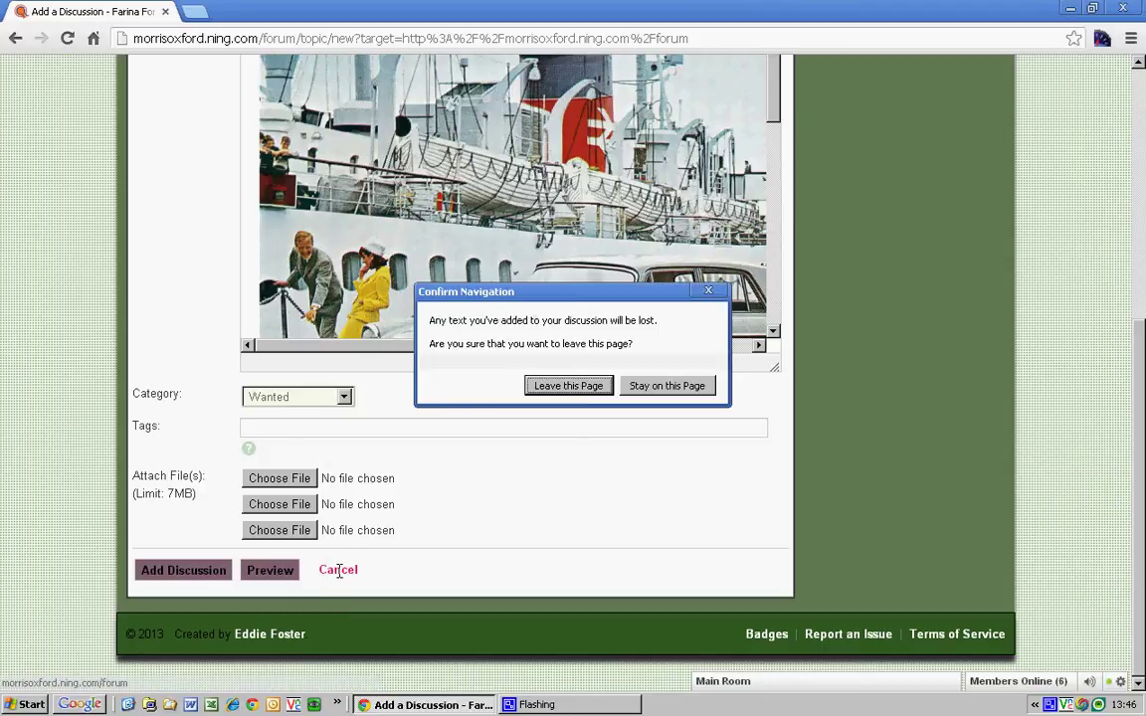
{"action": "left_click", "coordinate": [558, 386]}
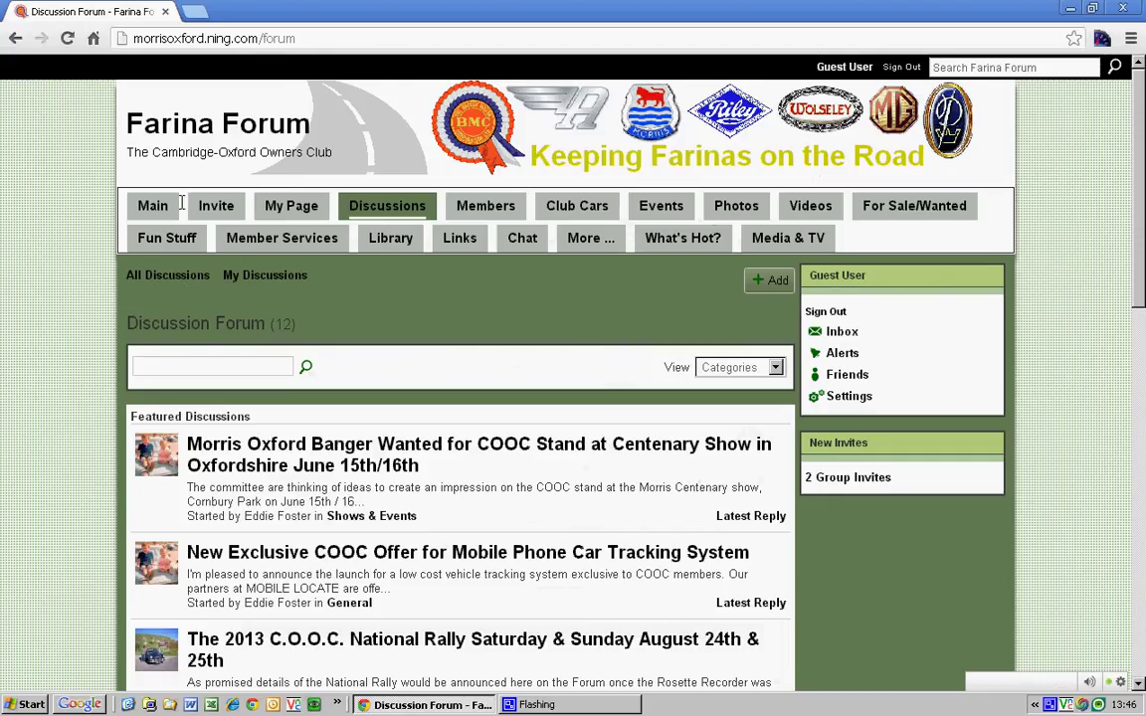
Return to the forum's main page and look over the Members block and the welcome section.
{"action": "left_click", "coordinate": [147, 205]}
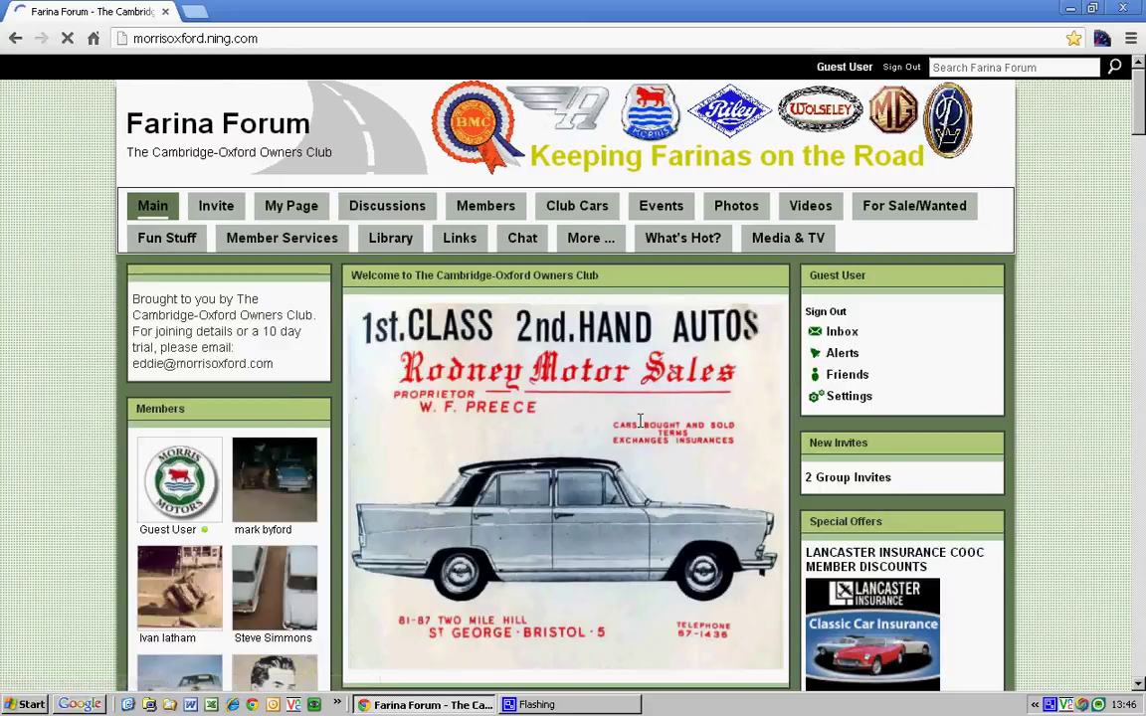
{"action": "scroll", "coordinate": [531, 408], "scroll_direction": "down", "scroll_amount": 3}
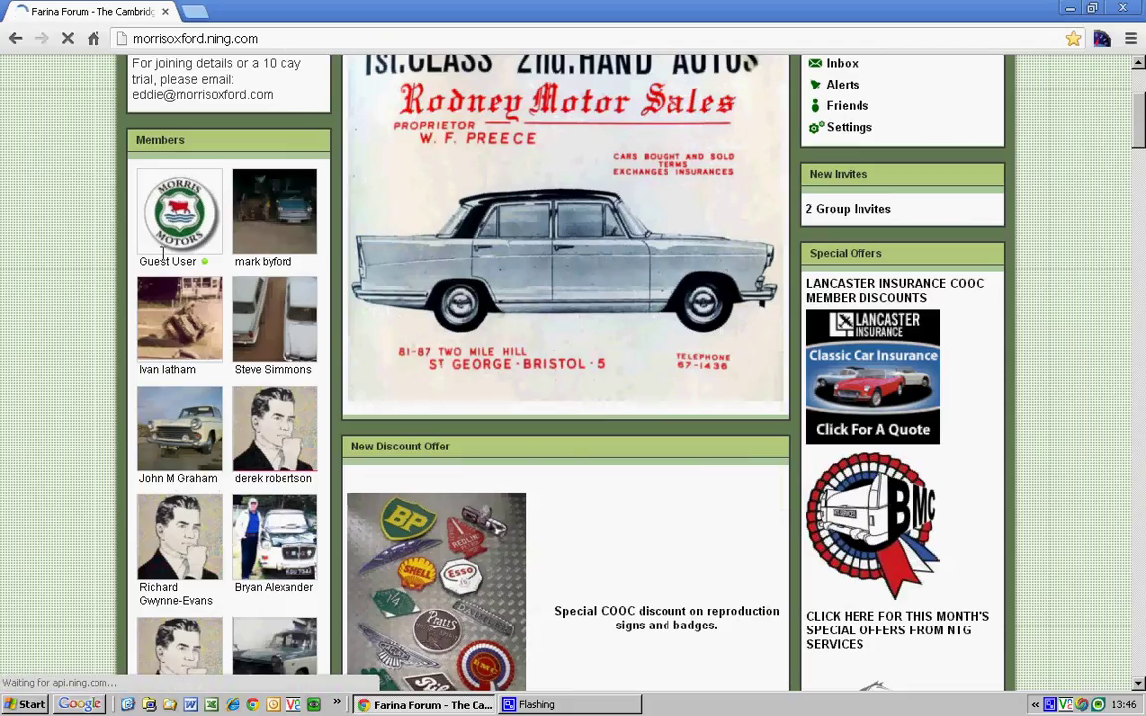
{"action": "scroll", "coordinate": [690, 383], "scroll_direction": "up", "scroll_amount": 2}
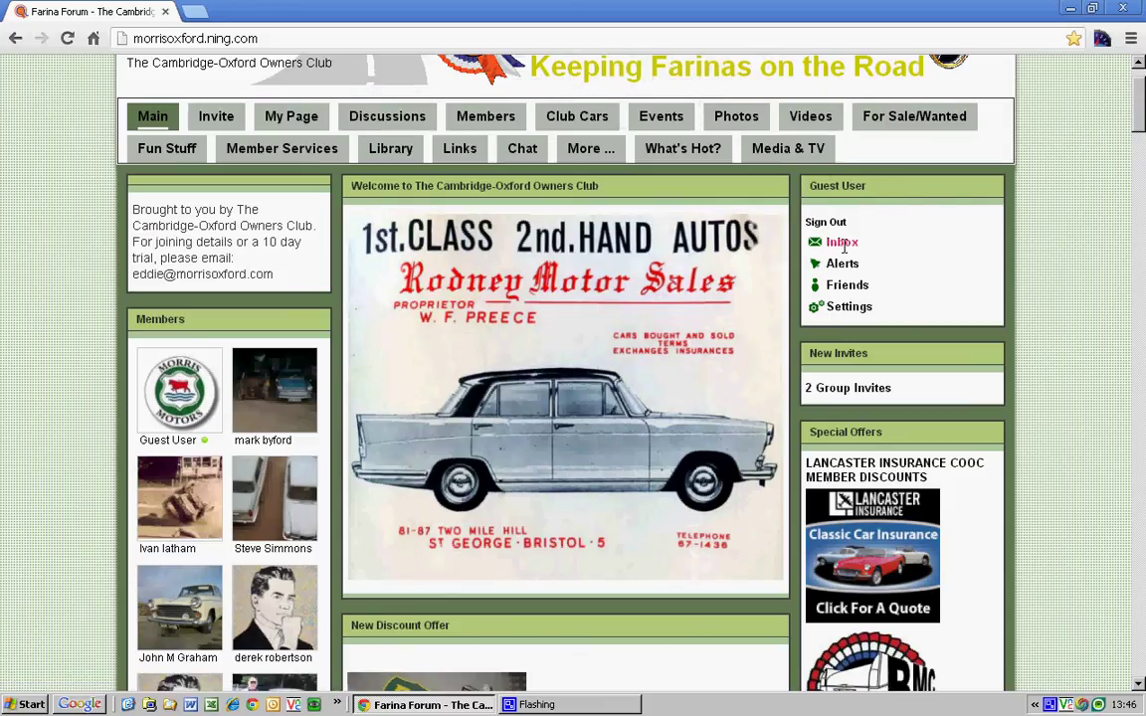
Open the guest account's settings and look through its photo, profile details, profile questions and mobile upload options.
{"action": "left_click", "coordinate": [845, 307]}
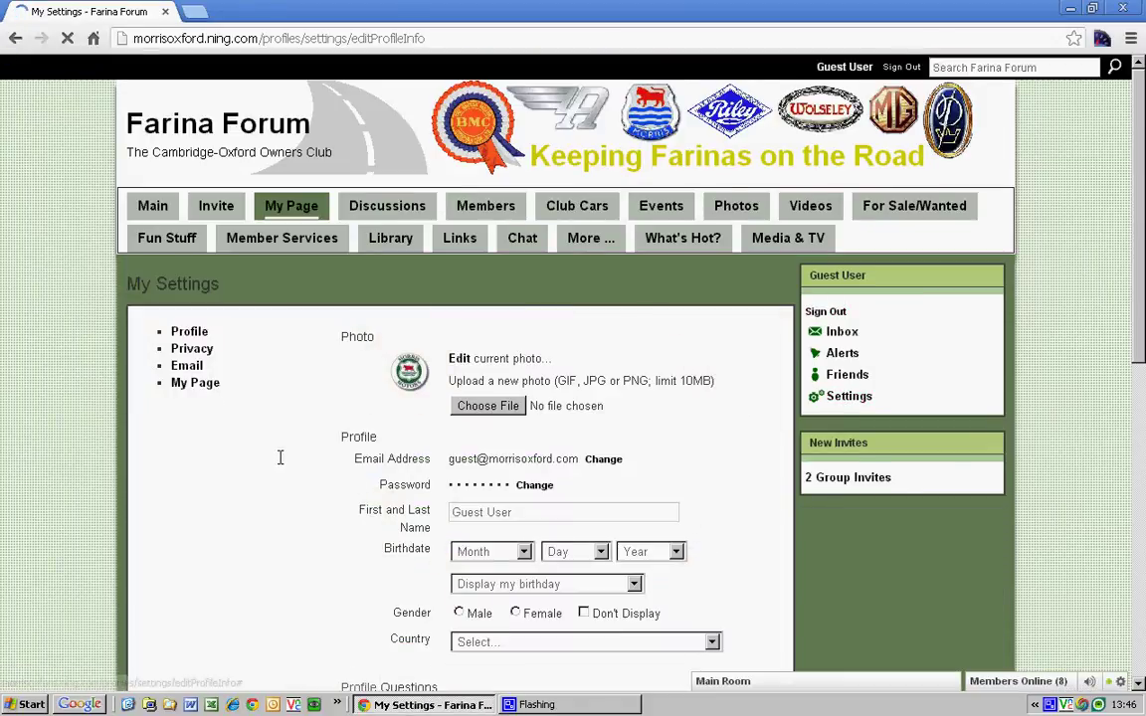
{"action": "scroll", "coordinate": [282, 458], "scroll_direction": "down", "scroll_amount": 2}
{"action": "scroll", "coordinate": [534, 459], "scroll_direction": "down", "scroll_amount": 1}
{"action": "scroll", "coordinate": [534, 460], "scroll_direction": "down", "scroll_amount": 1}
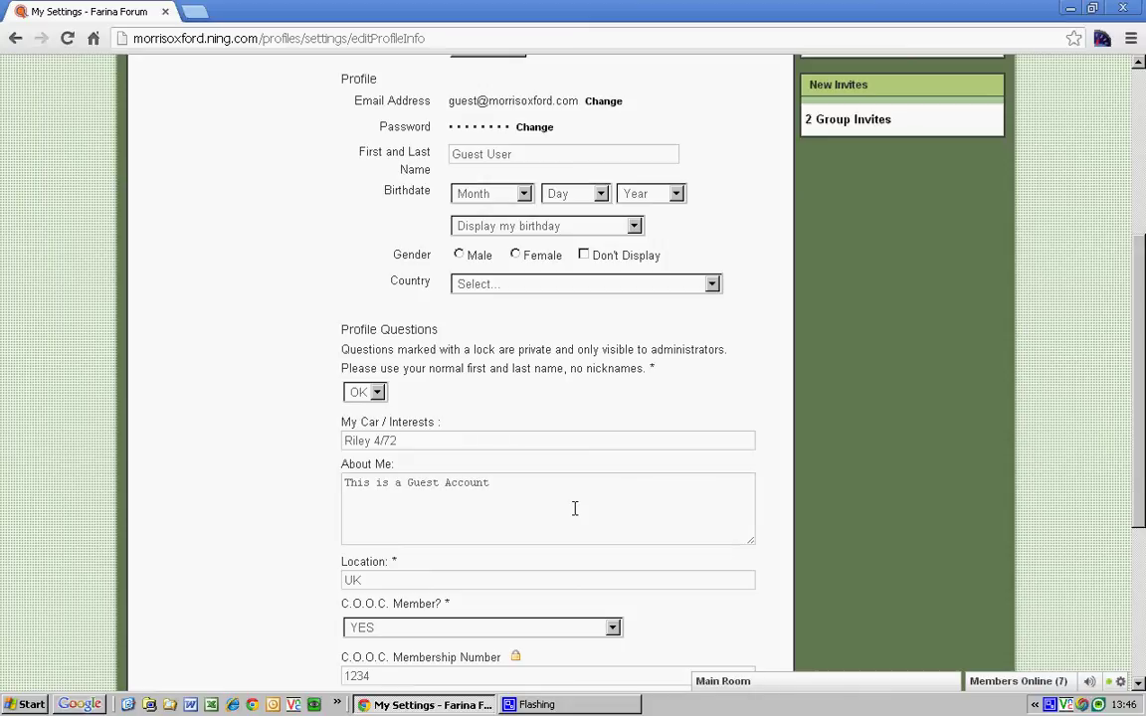
{"action": "scroll", "coordinate": [554, 580], "scroll_direction": "down", "scroll_amount": 2}
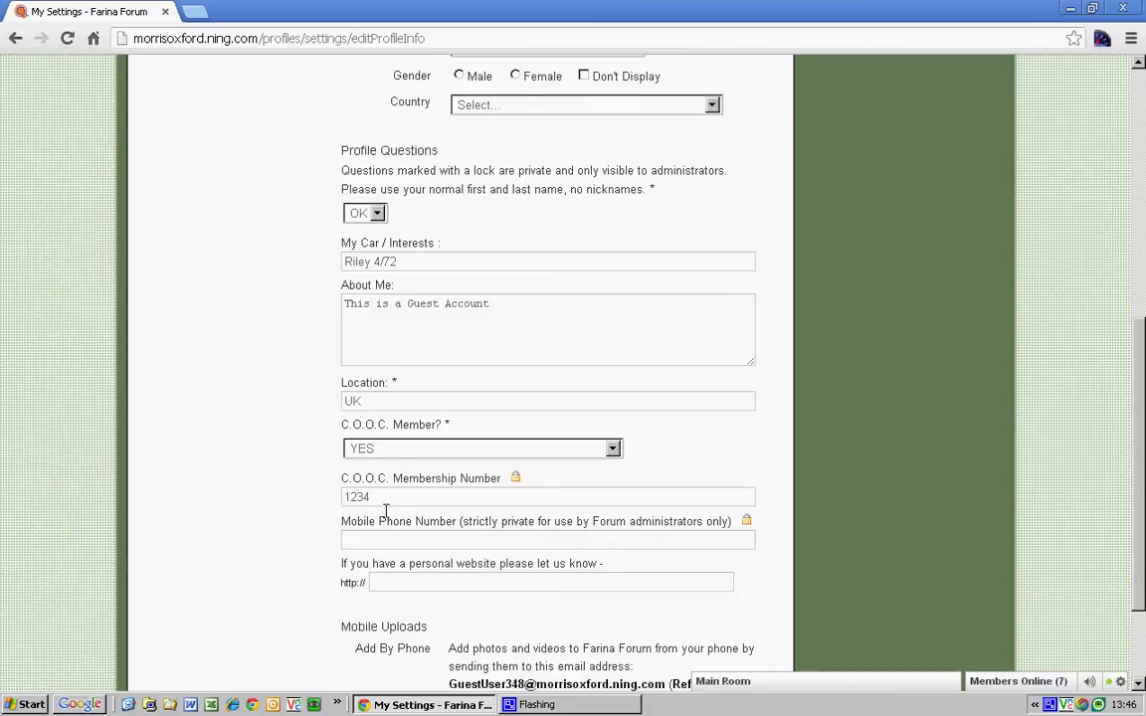
{"action": "scroll", "coordinate": [617, 532], "scroll_direction": "down", "scroll_amount": 1}
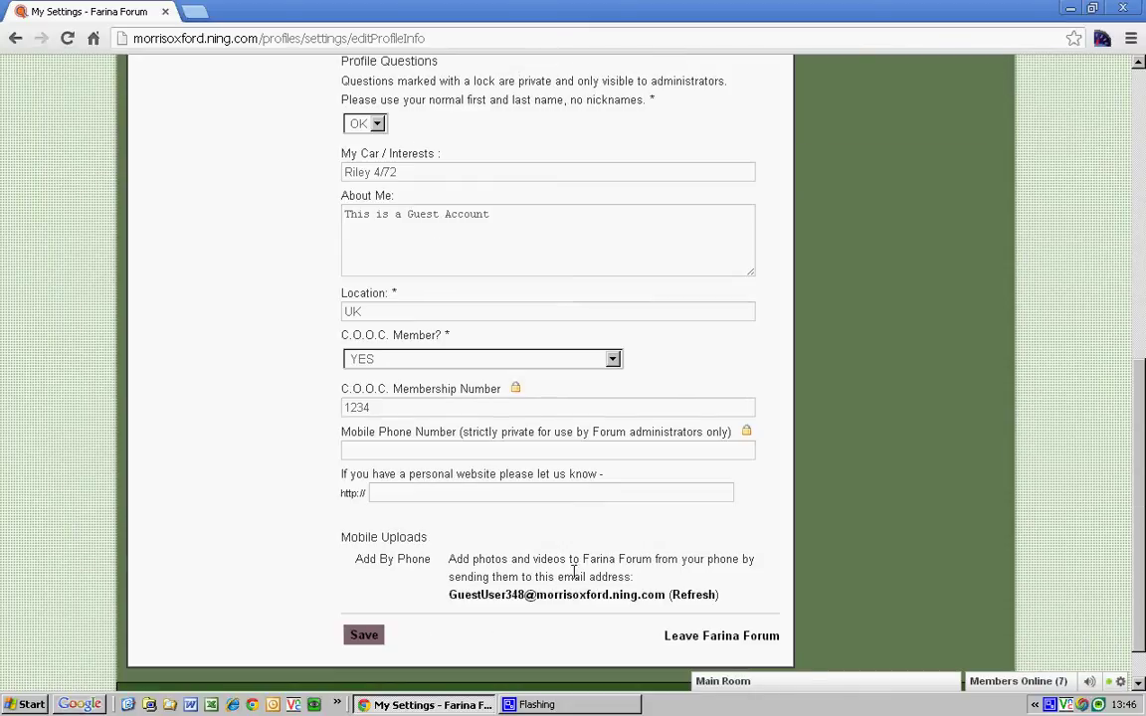
{"action": "scroll", "coordinate": [435, 542], "scroll_direction": "up", "scroll_amount": 2}
{"action": "scroll", "coordinate": [435, 546], "scroll_direction": "up", "scroll_amount": 2}
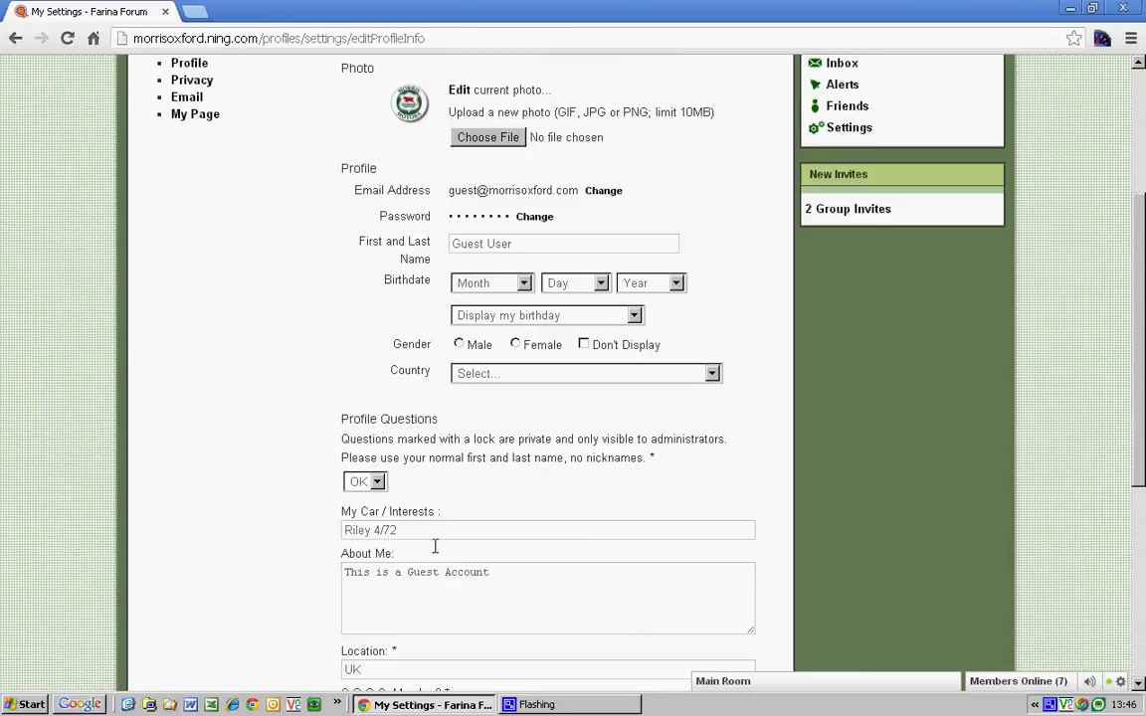
{"action": "scroll", "coordinate": [435, 545], "scroll_direction": "up", "scroll_amount": 2}
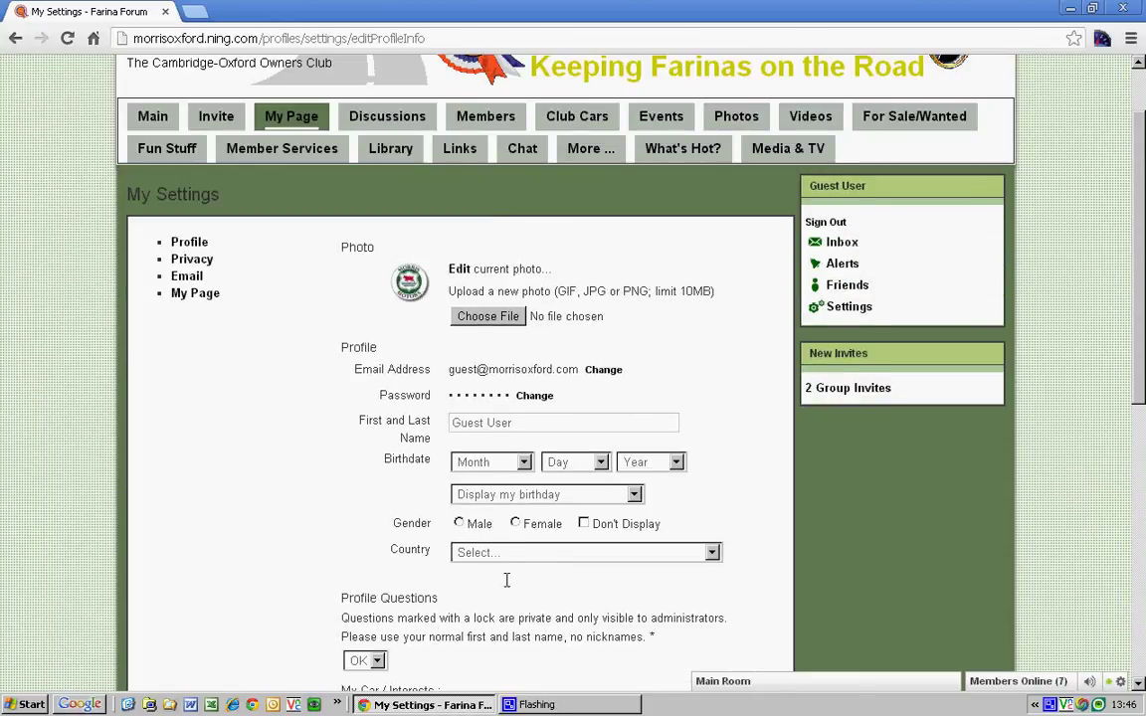
View the file selection for uploading a new profile photo and dismiss it without choosing a file.
{"action": "left_click", "coordinate": [487, 317]}
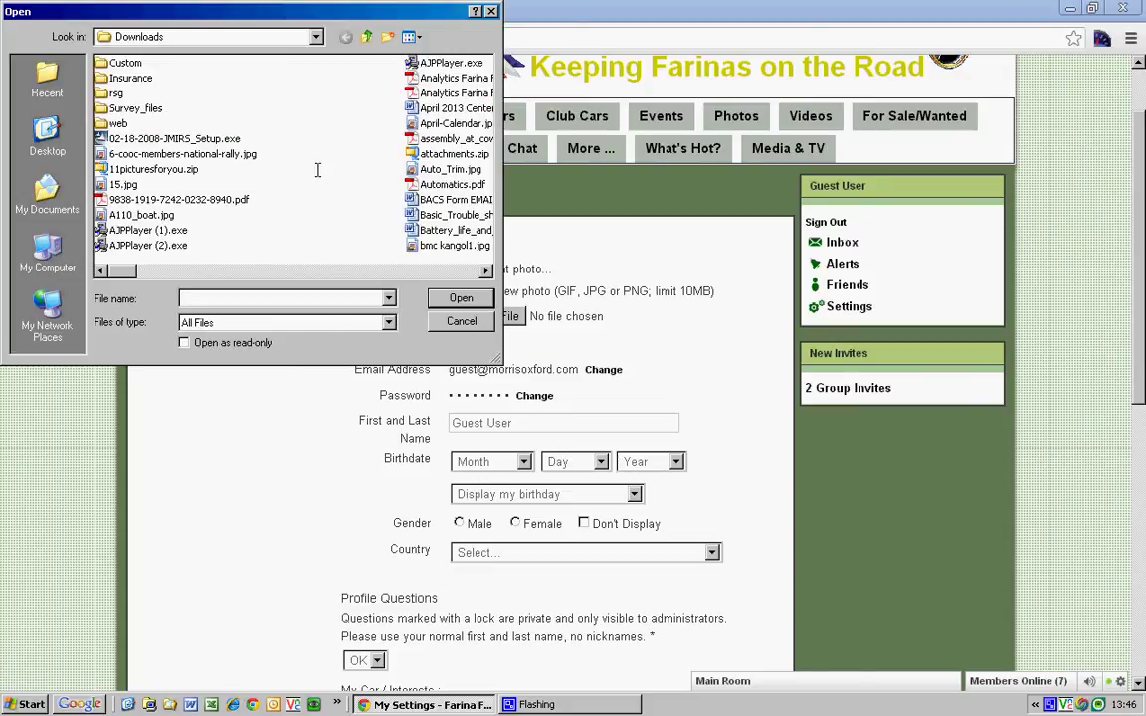
{"action": "left_click", "coordinate": [460, 320]}
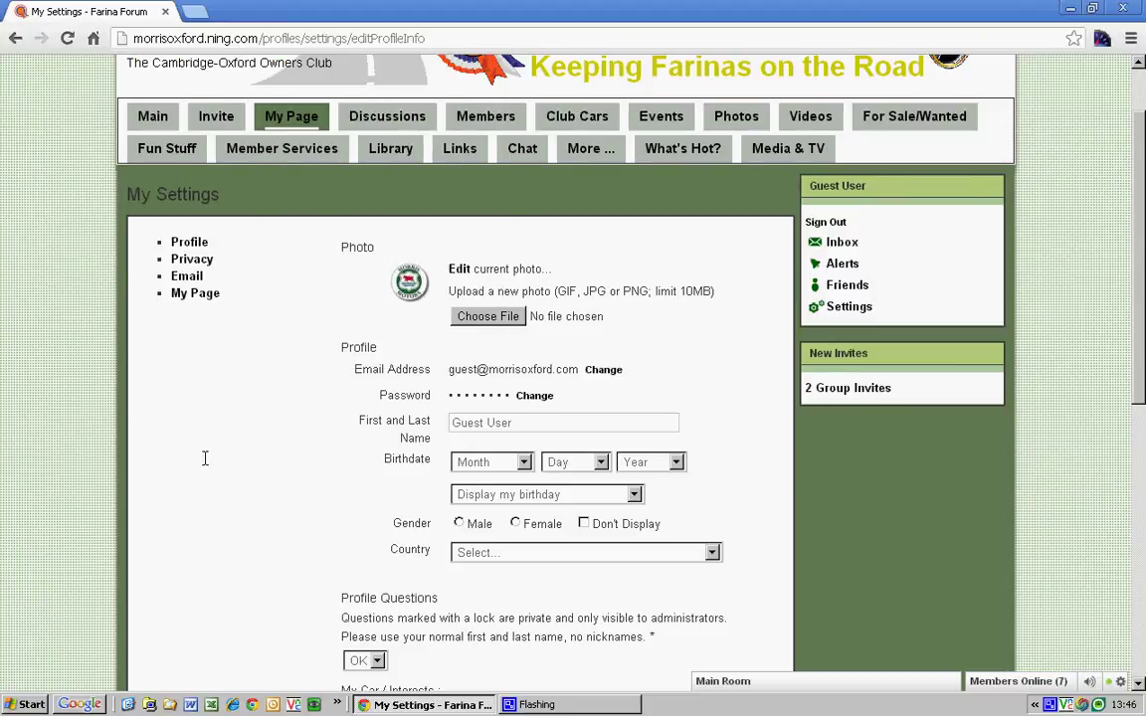
{"action": "scroll", "coordinate": [205, 456], "scroll_direction": "up", "scroll_amount": 2}
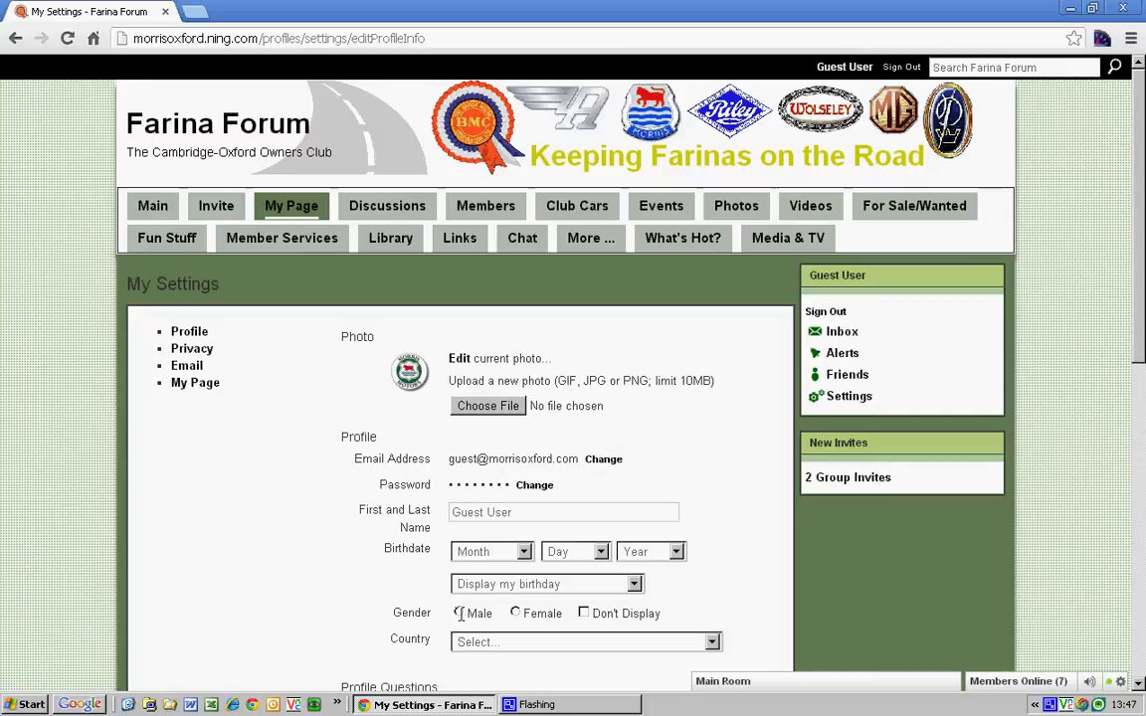
Return to the forum's main page and open the profile of the member pictured standing beside a car in the Members block.
{"action": "left_click", "coordinate": [153, 206]}
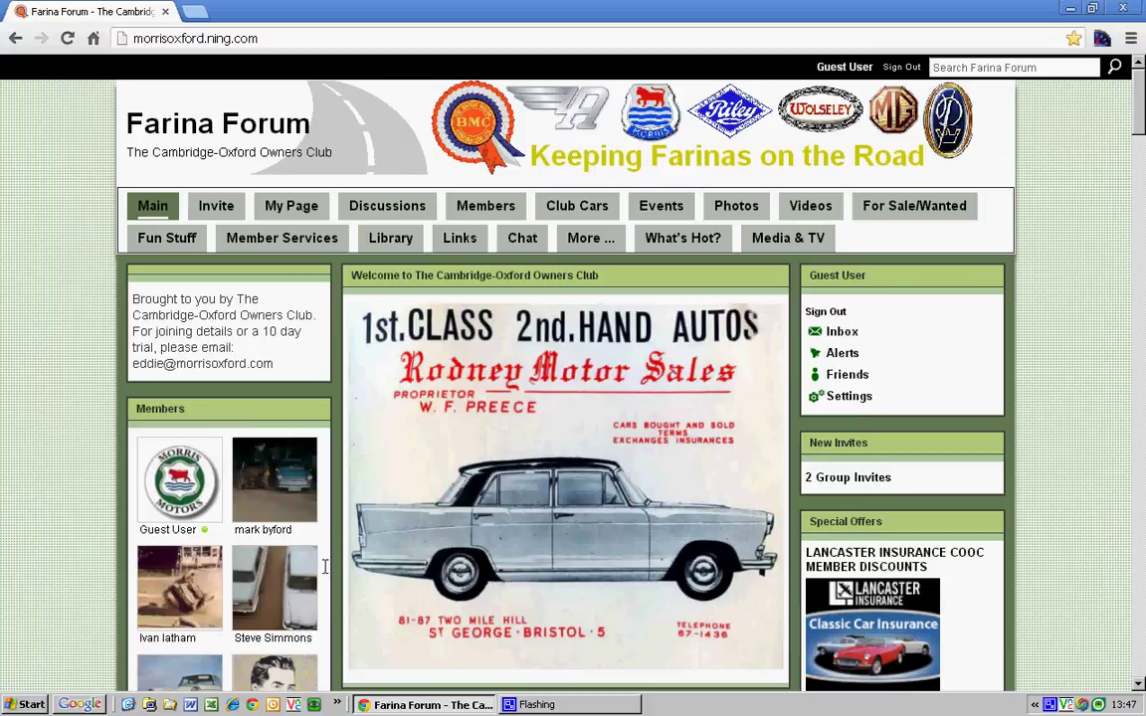
{"action": "scroll", "coordinate": [1029, 248], "scroll_direction": "down", "scroll_amount": 5}
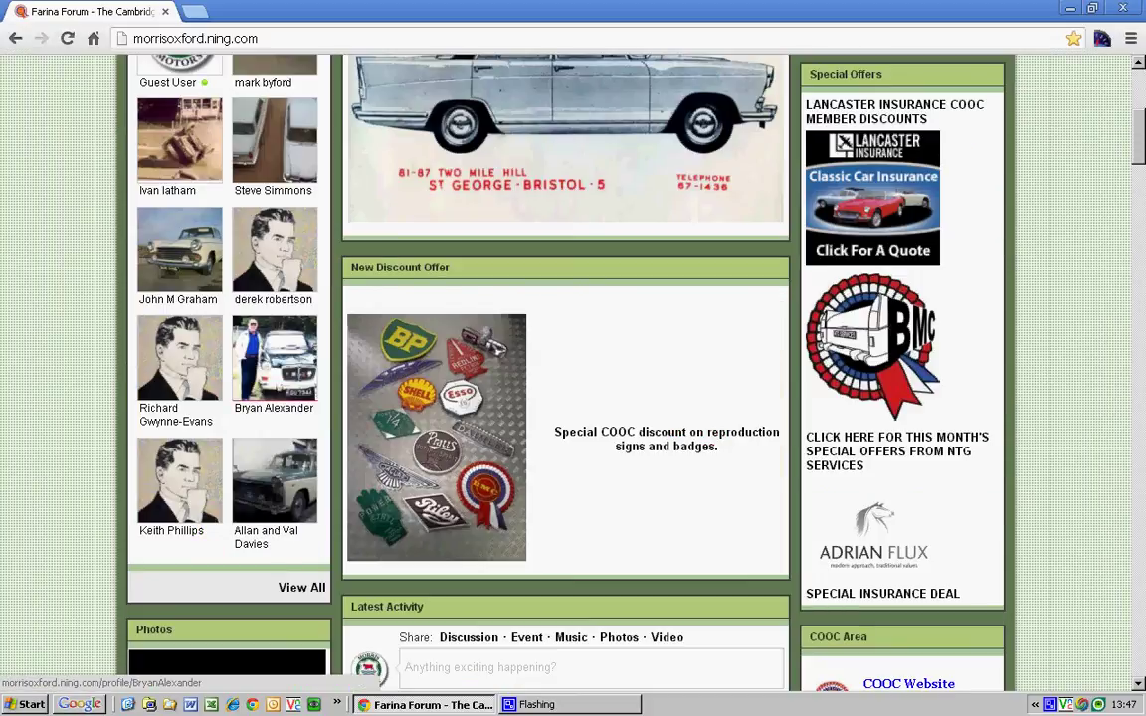
{"action": "left_click", "coordinate": [274, 358]}
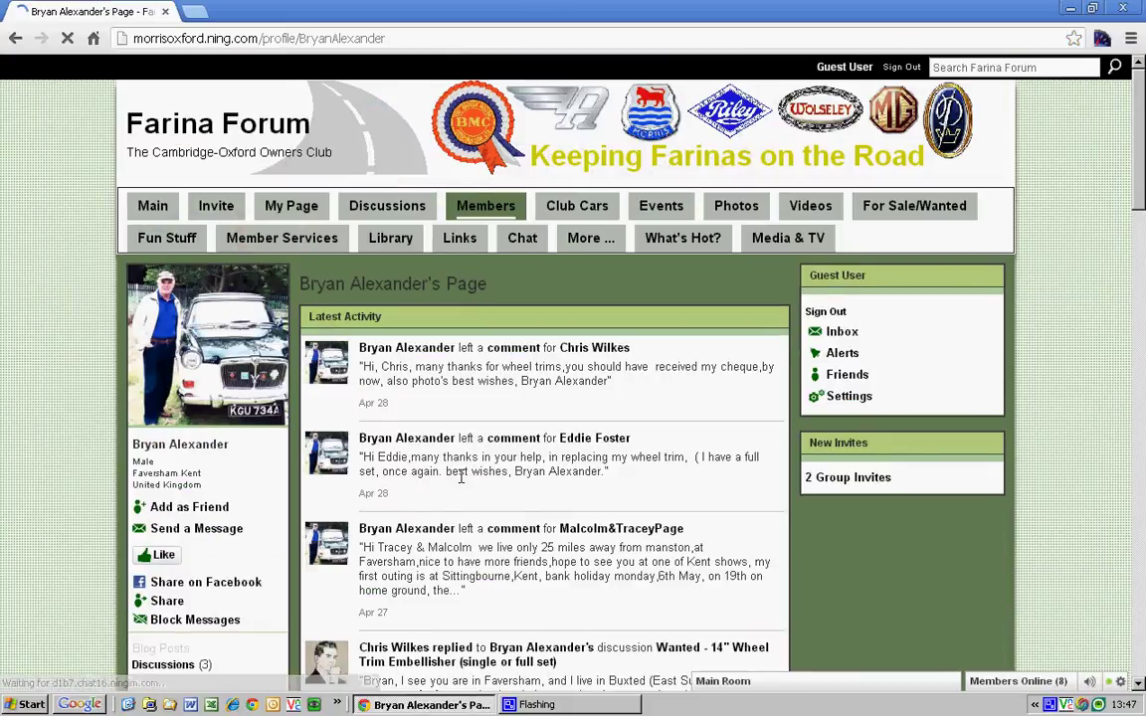
Look through the member's latest activity, friends, discussions and profile information on their page.
{"action": "scroll", "coordinate": [436, 445], "scroll_direction": "down", "scroll_amount": 5}
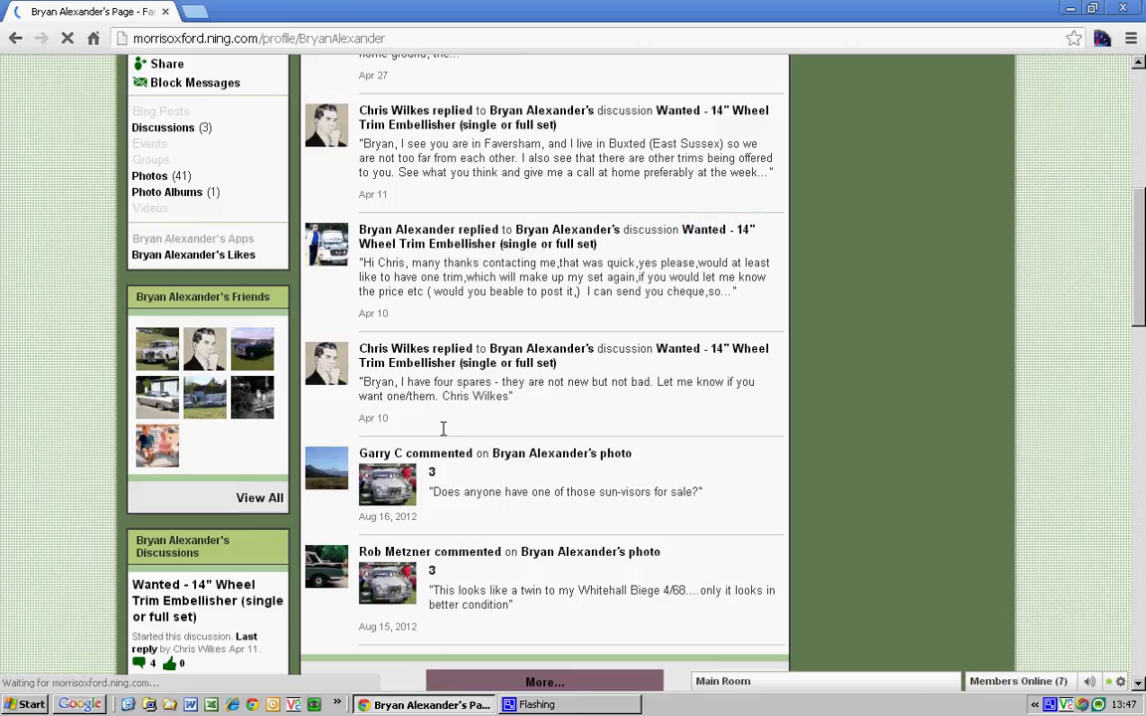
{"action": "scroll", "coordinate": [478, 414], "scroll_direction": "down", "scroll_amount": 2}
{"action": "scroll", "coordinate": [491, 411], "scroll_direction": "down", "scroll_amount": 2}
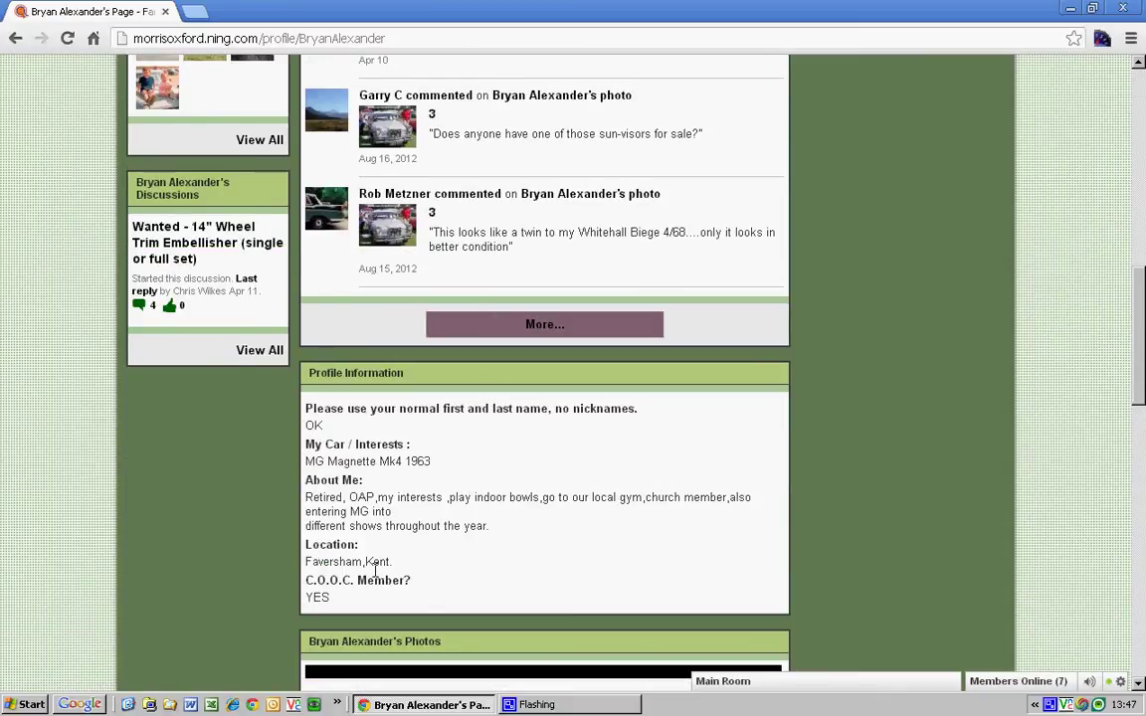
{"action": "scroll", "coordinate": [405, 582], "scroll_direction": "up", "scroll_amount": 7}
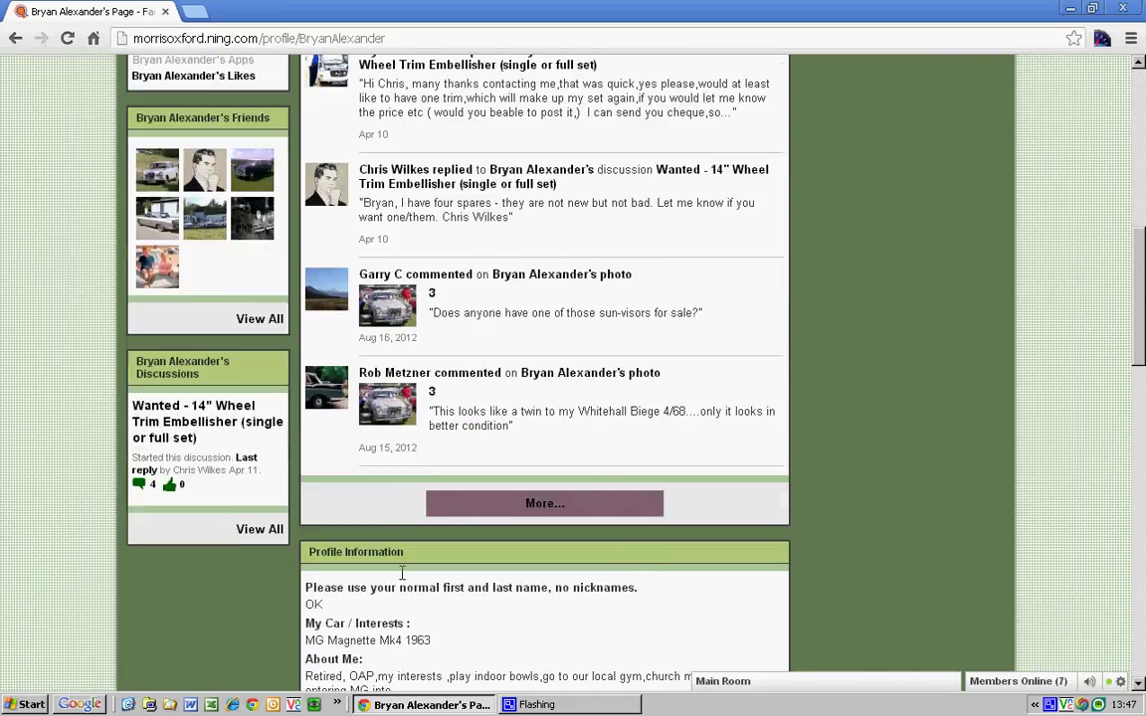
{"action": "scroll", "coordinate": [402, 573], "scroll_direction": "up", "scroll_amount": 2}
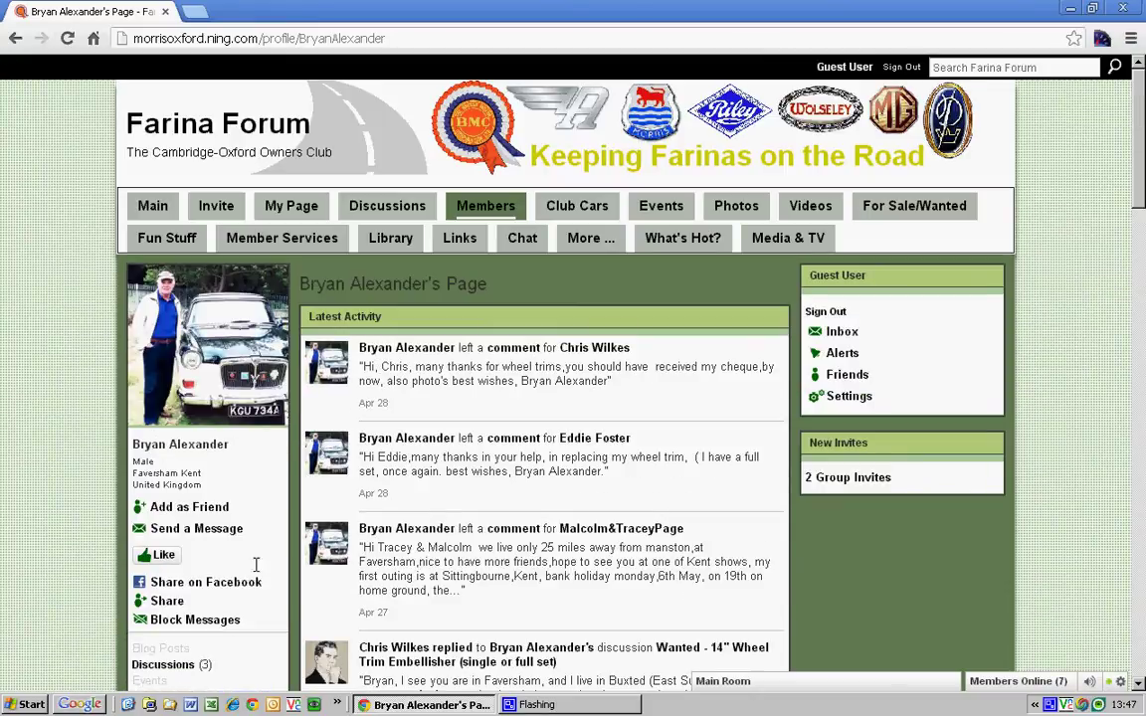
Return to the forum's main page and look over its discount offer and latest activity sections.
{"action": "left_click", "coordinate": [162, 206]}
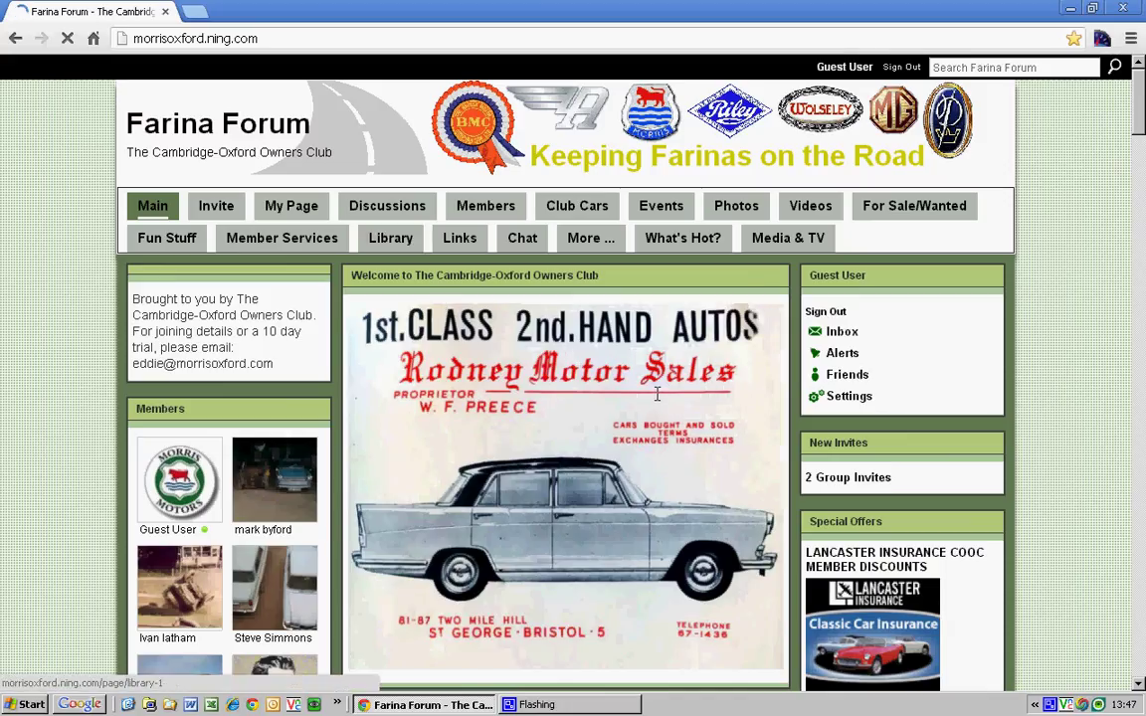
{"action": "scroll", "coordinate": [658, 397], "scroll_direction": "down", "scroll_amount": 7}
{"action": "scroll", "coordinate": [657, 394], "scroll_direction": "down", "scroll_amount": 1}
Go to the forum's Events page.
{"action": "scroll", "coordinate": [657, 394], "scroll_direction": "up", "scroll_amount": 7}
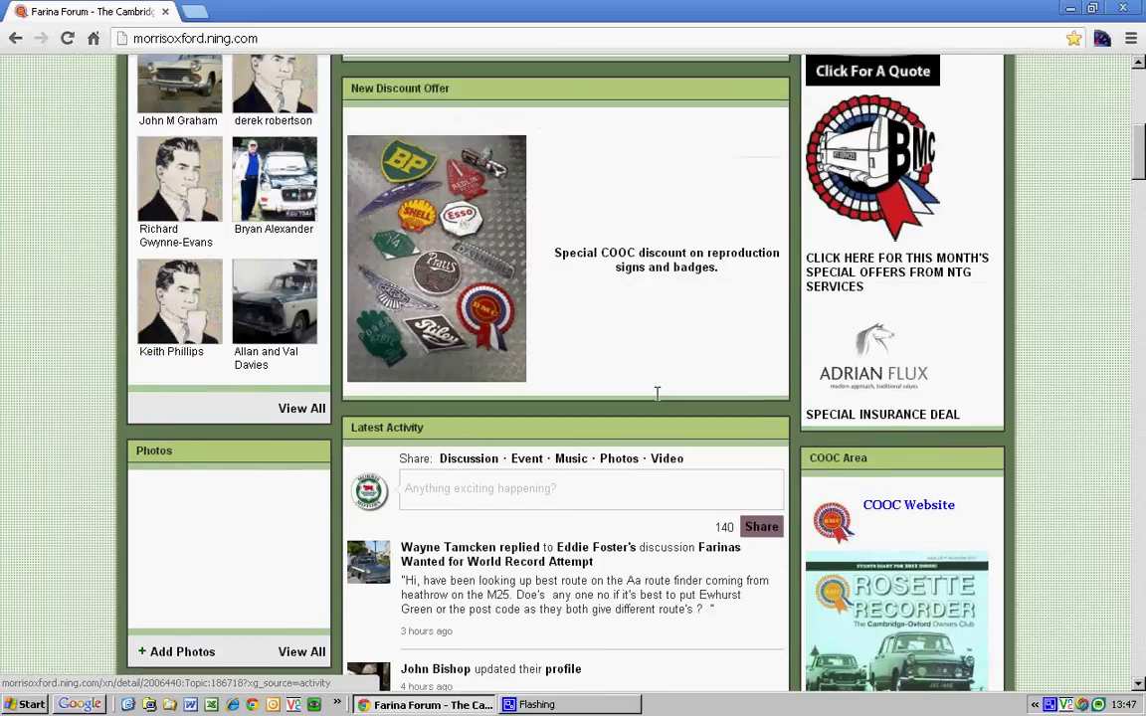
{"action": "scroll", "coordinate": [656, 394], "scroll_direction": "up", "scroll_amount": 1}
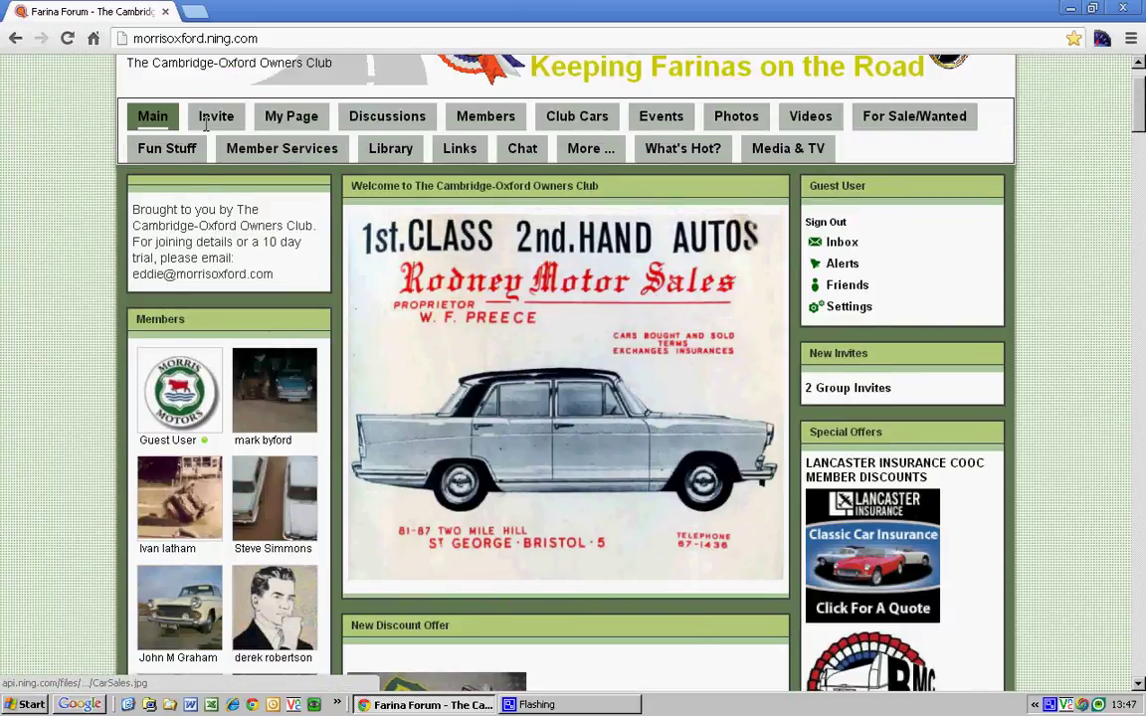
{"action": "scroll", "coordinate": [657, 394], "scroll_direction": "up", "scroll_amount": 1}
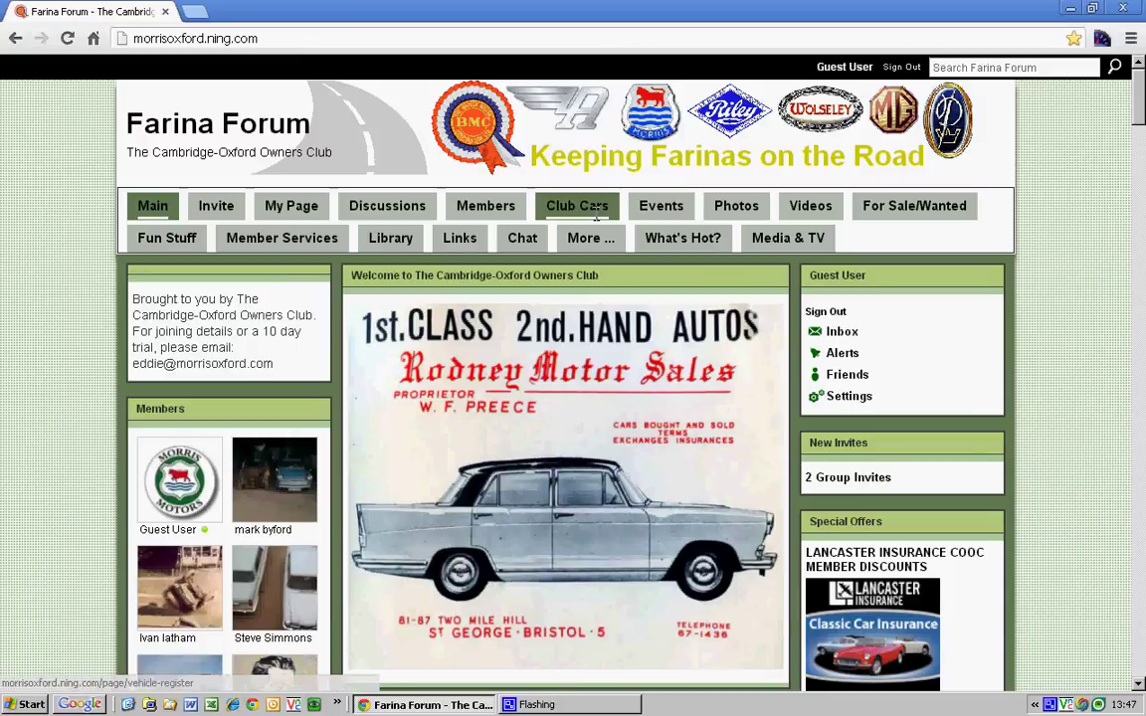
{"action": "left_click", "coordinate": [661, 206]}
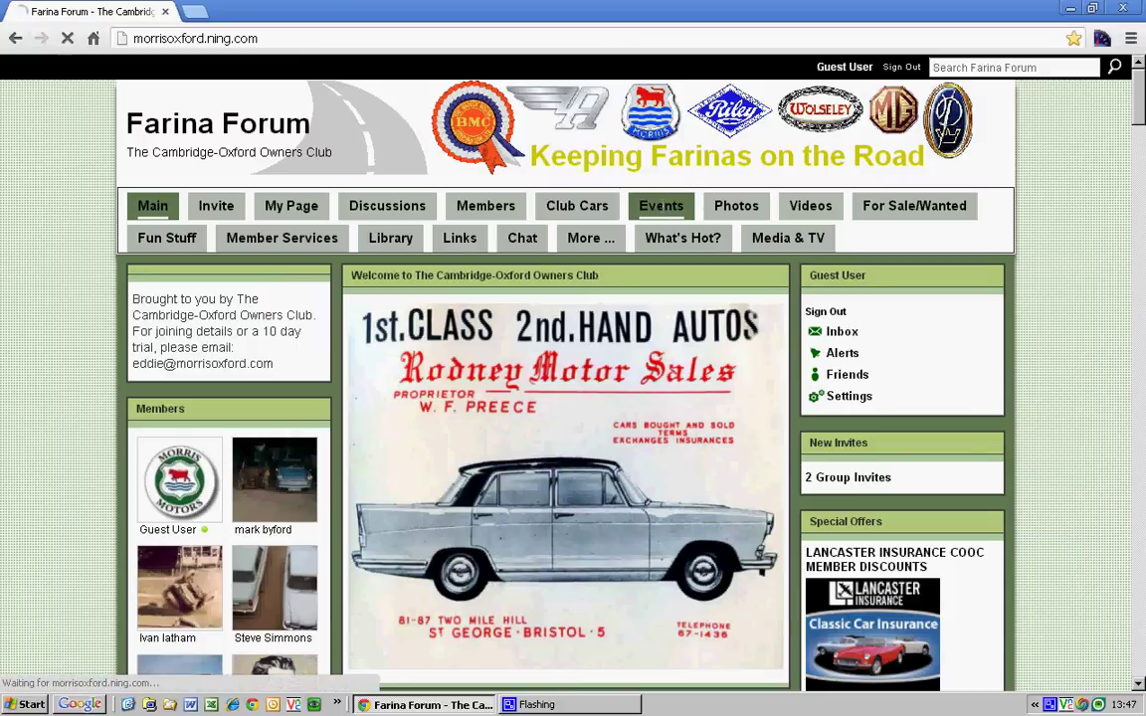